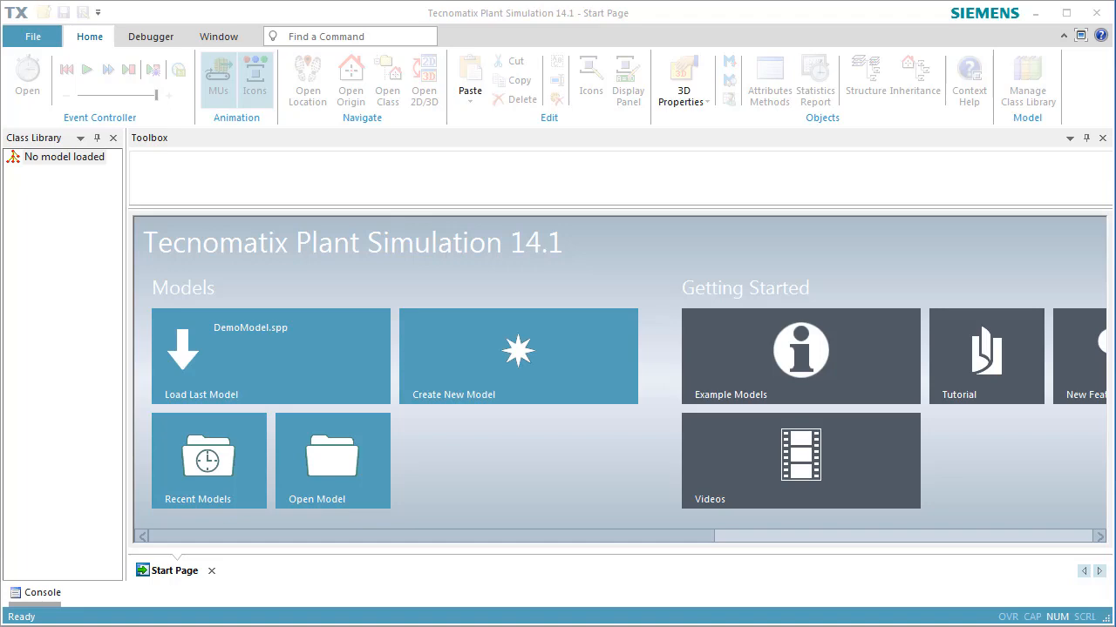
Step: Load the last used model, DemoModel.spp, and hide the grid in its 3D scene
{"action": "left_click", "coordinate": [370, 324]}
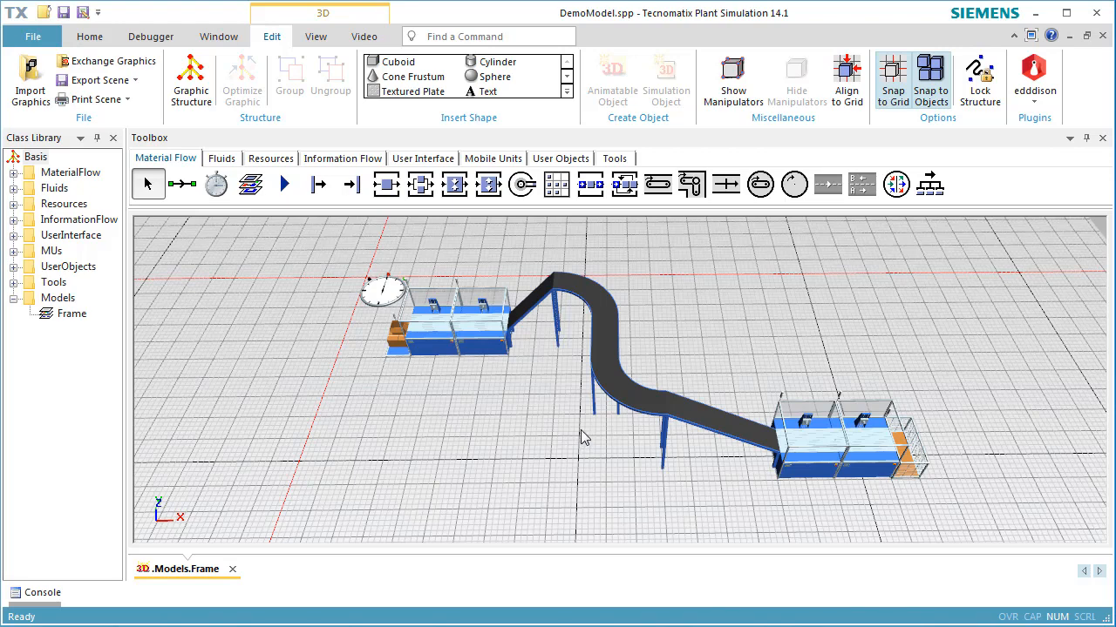
{"action": "left_click", "coordinate": [315, 44]}
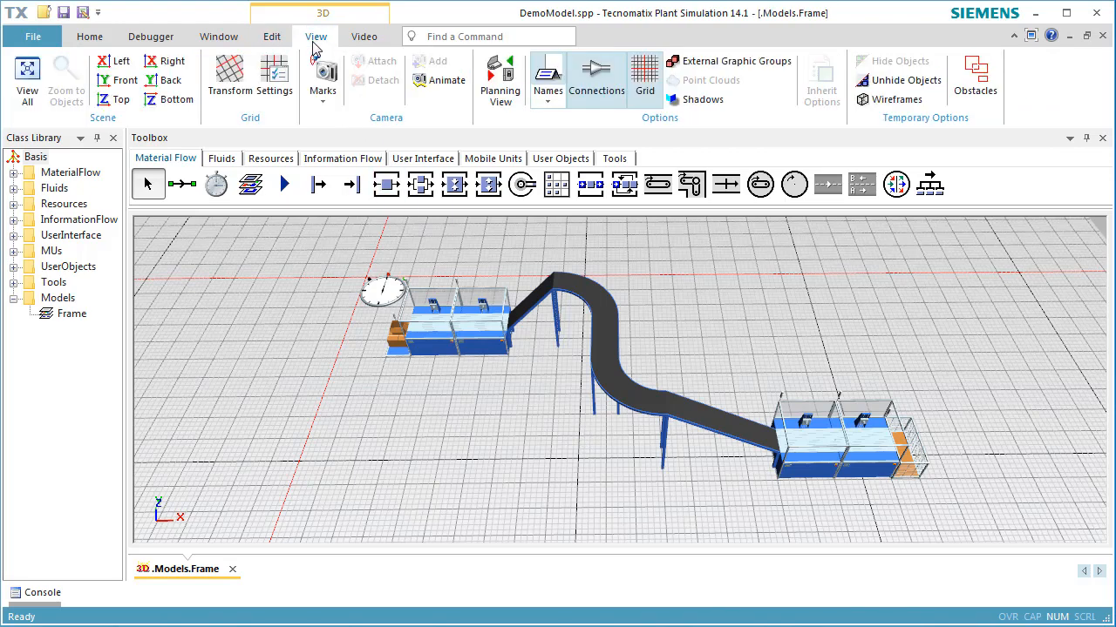
{"action": "left_click", "coordinate": [646, 89]}
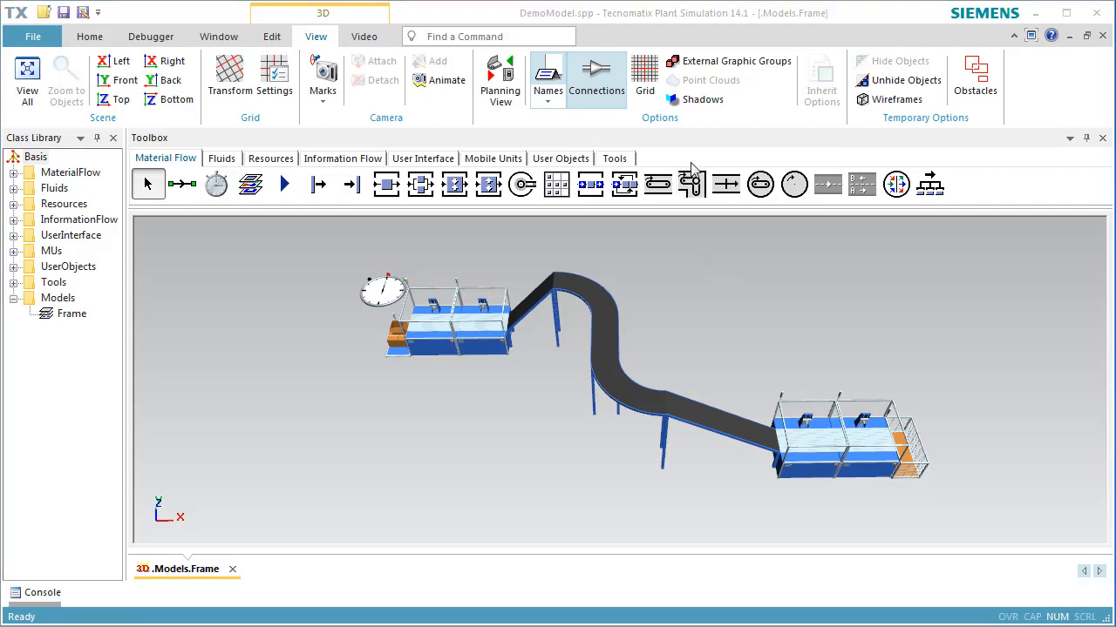
Step: Turn on shadows in the 3D scene
{"action": "left_click", "coordinate": [699, 101]}
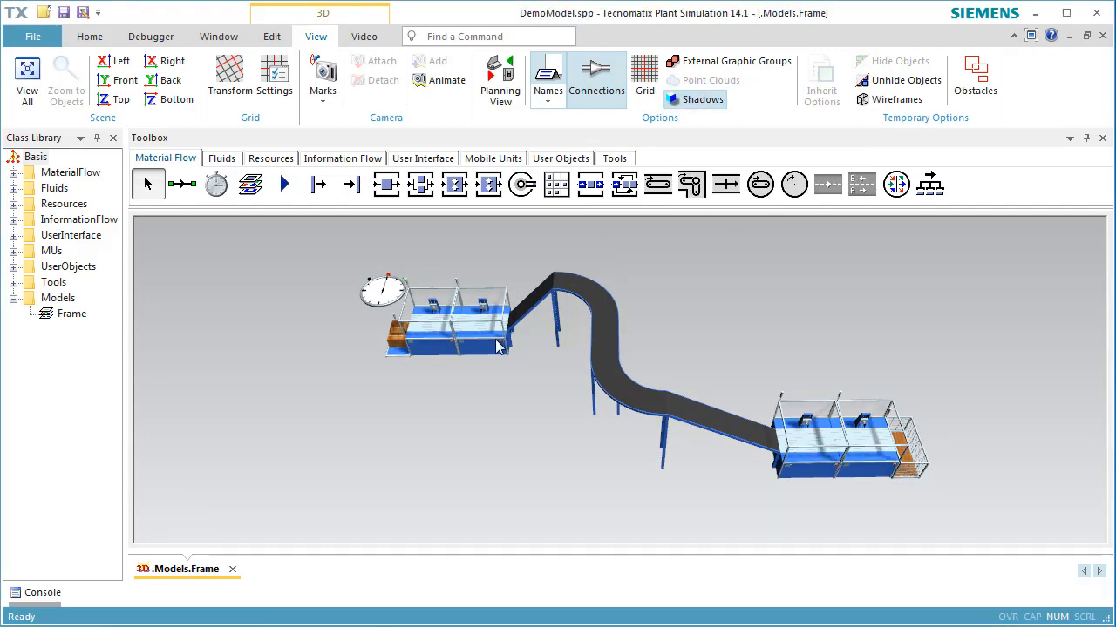
{"action": "scroll", "coordinate": [493, 335], "scroll_direction": "down", "scroll_amount": 1}
{"action": "scroll", "coordinate": [494, 334], "scroll_direction": "up", "scroll_amount": 5}
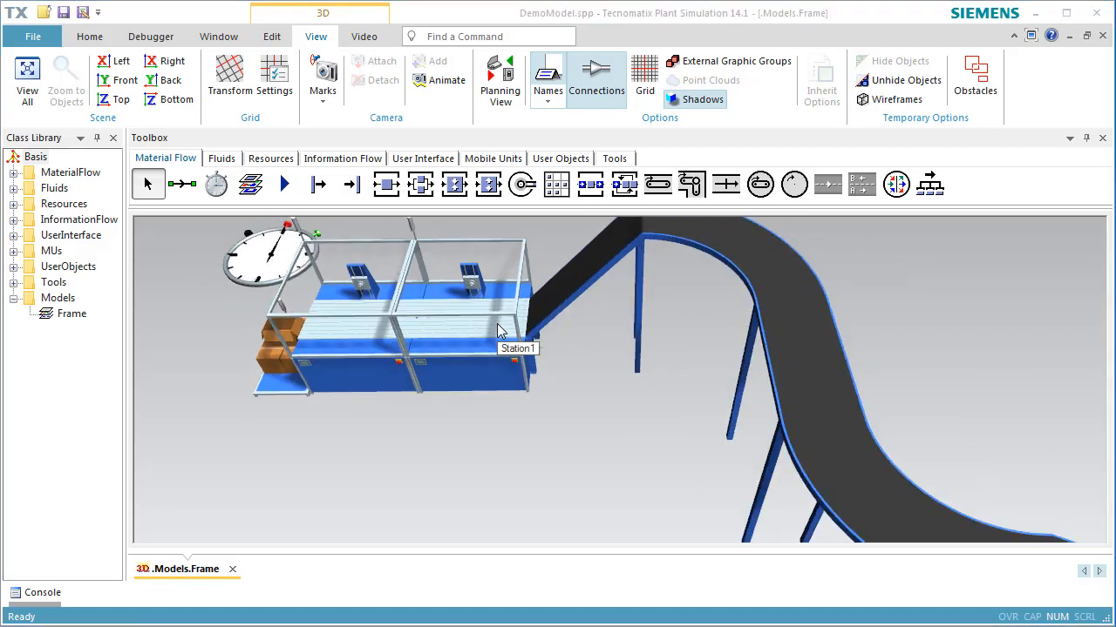
Step: Add an internal, visible graphic group named Walls in the 3D properties of the frame
{"action": "right_click", "coordinate": [935, 322]}
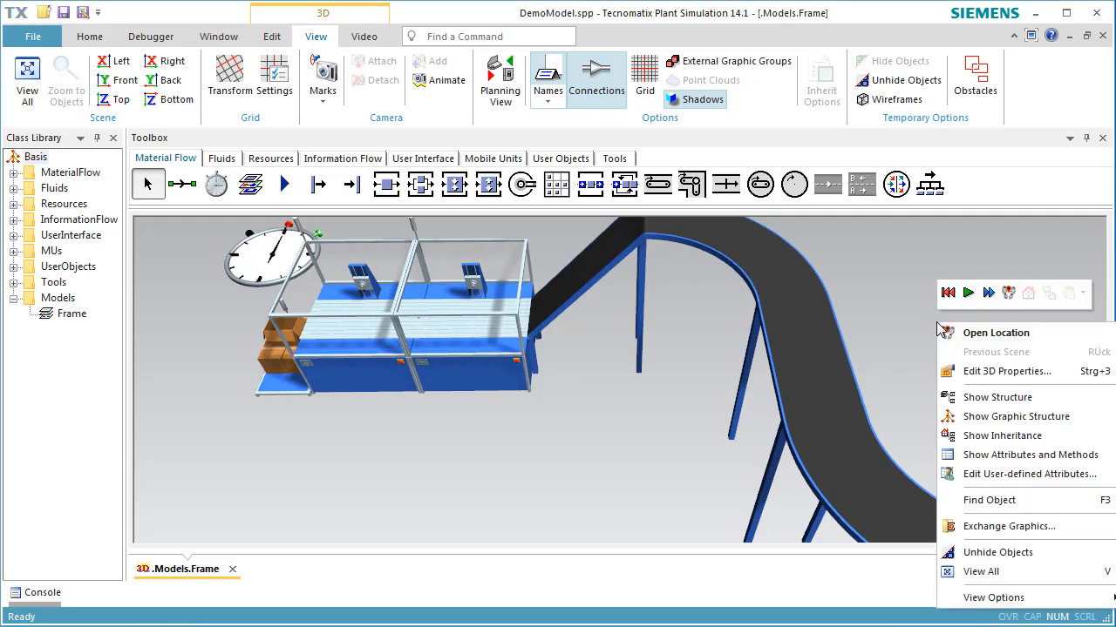
{"action": "left_click", "coordinate": [977, 372]}
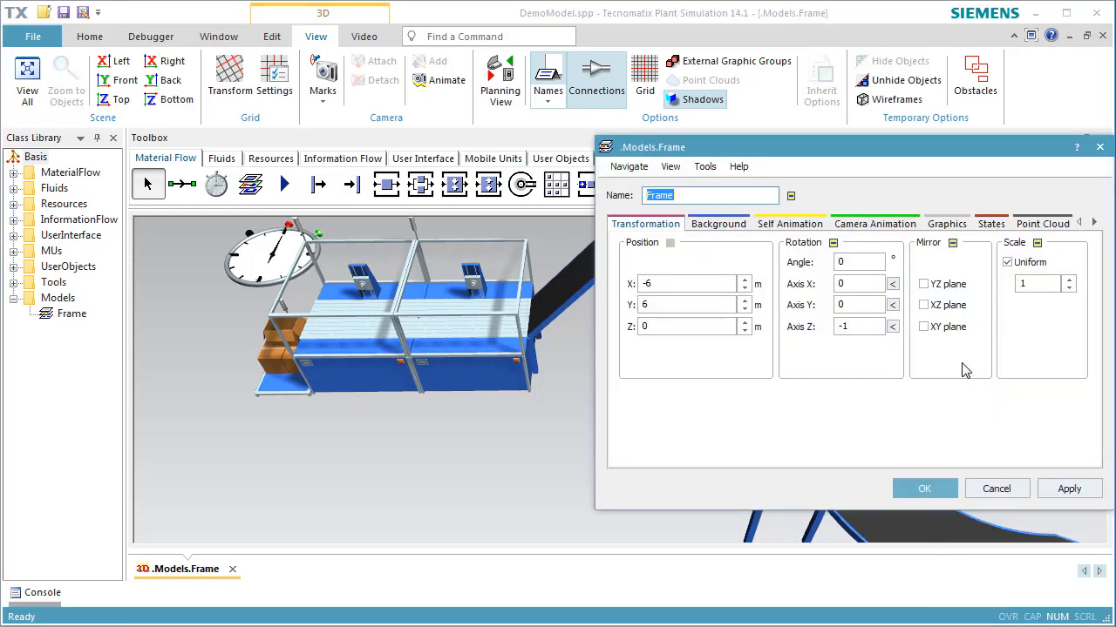
{"action": "left_click", "coordinate": [945, 225]}
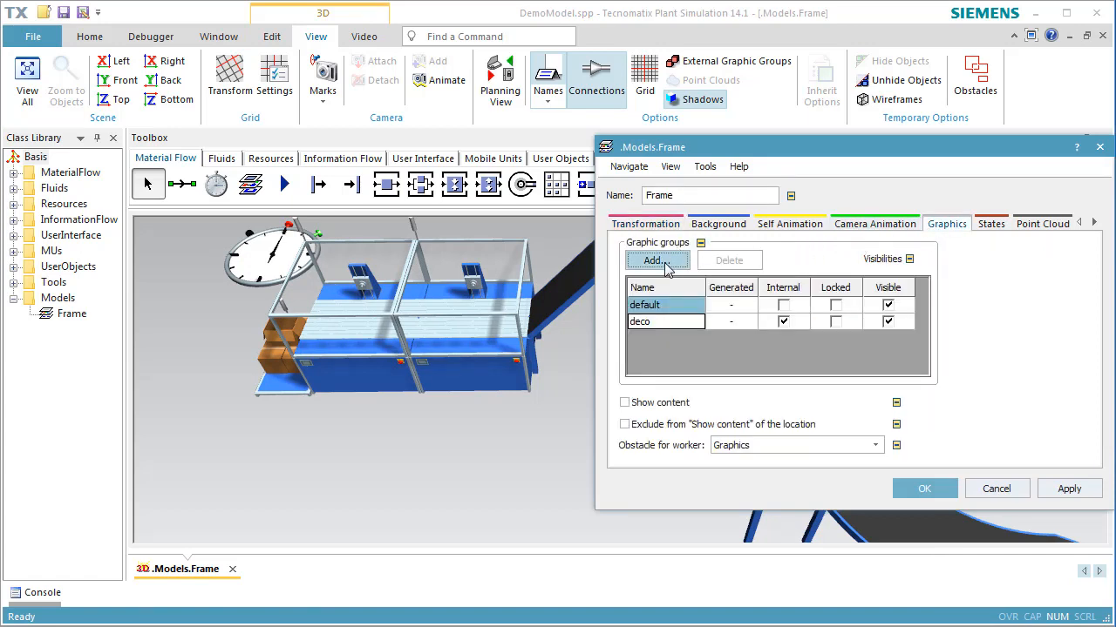
{"action": "left_click", "coordinate": [666, 266]}
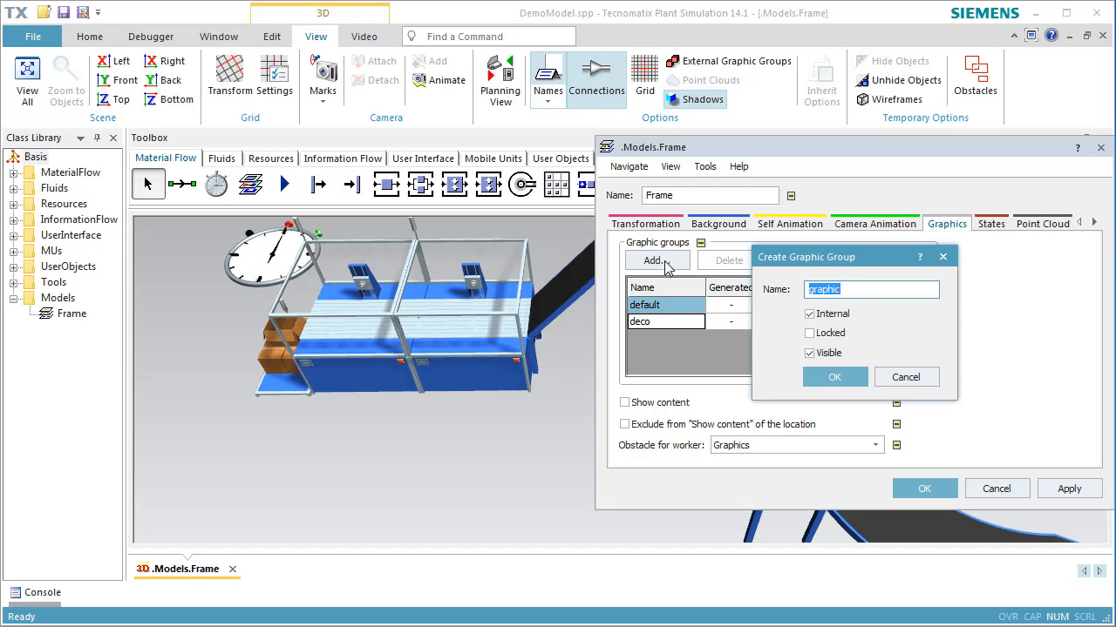
{"action": "type", "text": "Walls"}
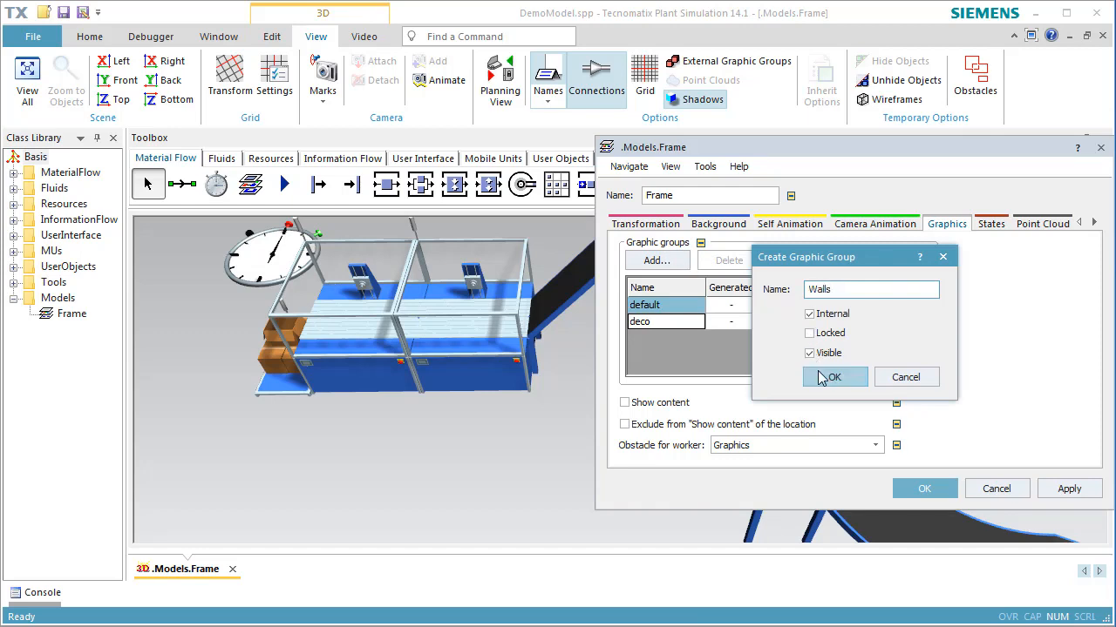
{"action": "left_click", "coordinate": [822, 377]}
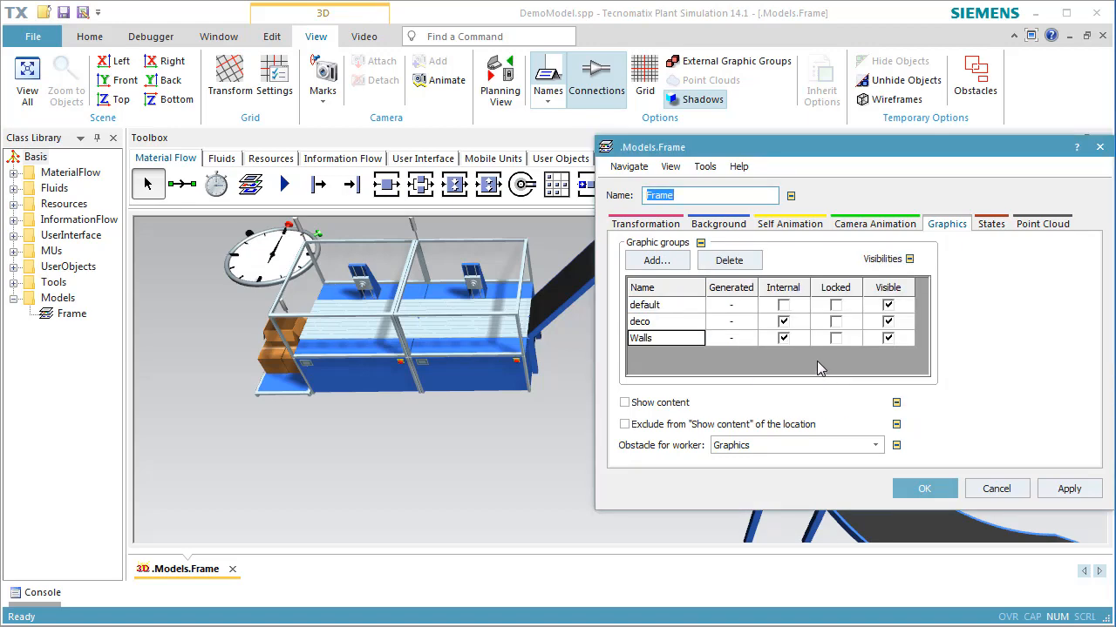
{"action": "left_click", "coordinate": [931, 485]}
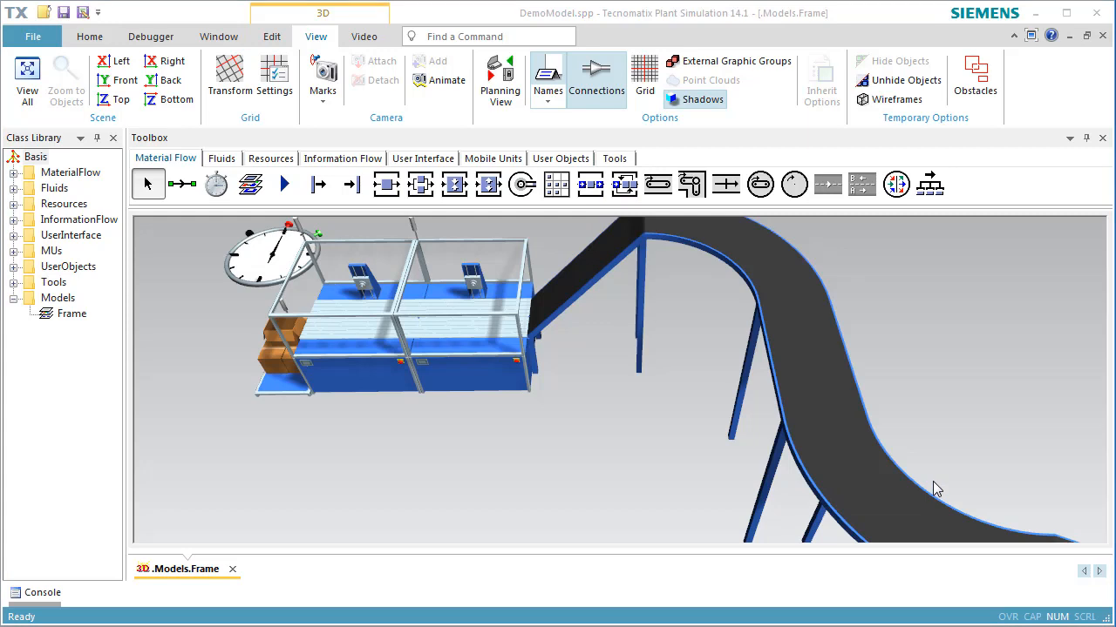
Step: Insert a floor cuboid 50 m wide, 20 m deep and 0.02 m high in the Walls graphic group, at about X 7.3 m, Y -6.3 m
{"action": "left_click", "coordinate": [272, 39]}
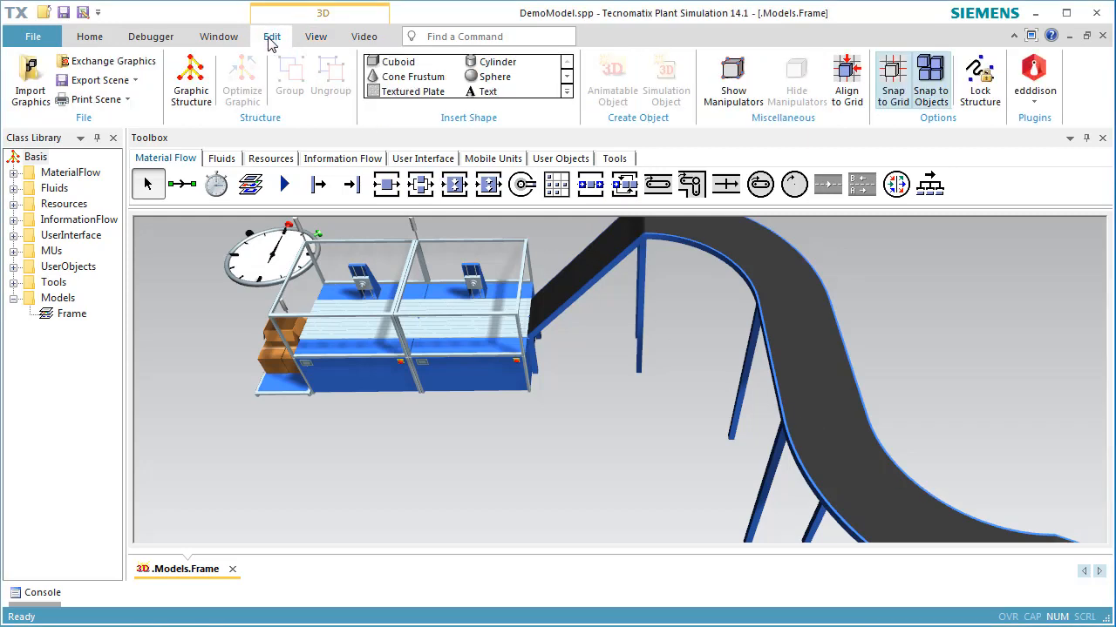
{"action": "left_click", "coordinate": [389, 66]}
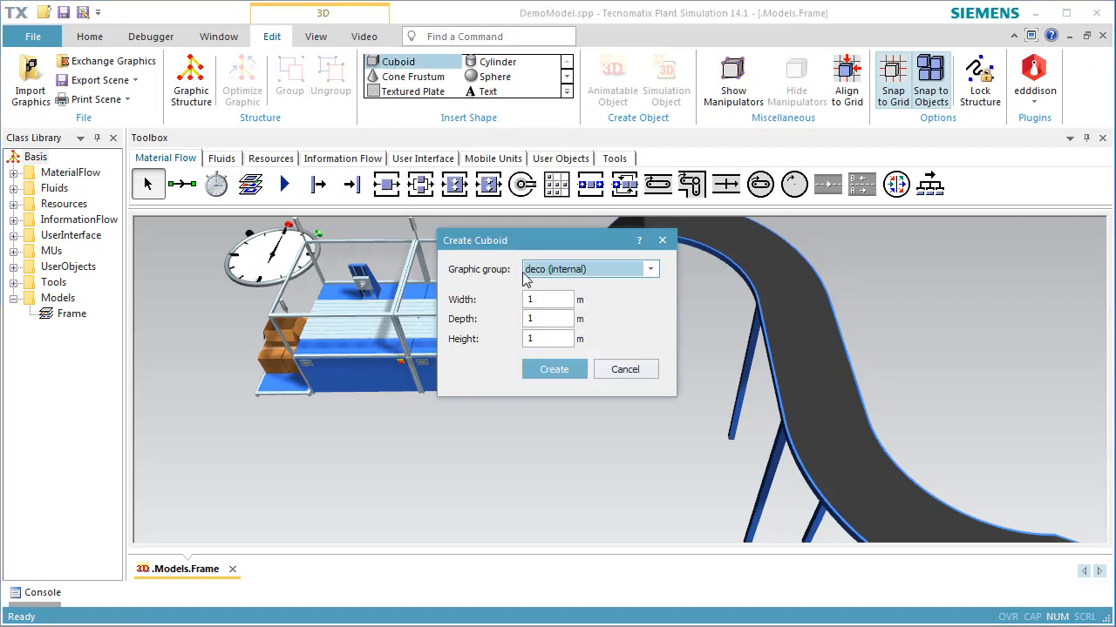
{"action": "double_click", "coordinate": [560, 301]}
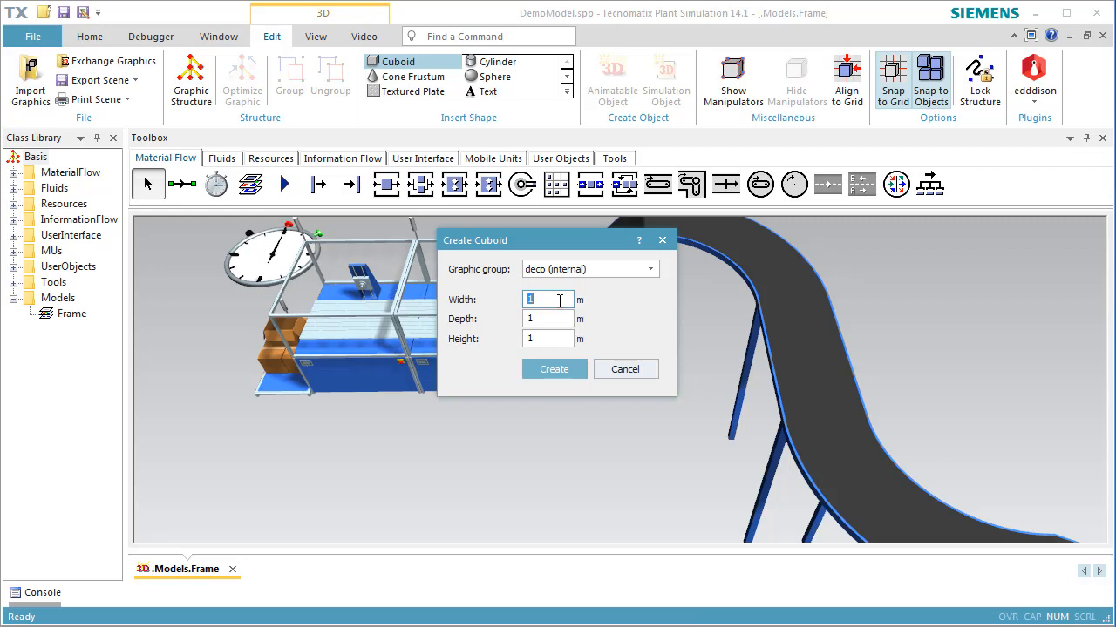
{"action": "type", "text": "50"}
{"action": "double_click", "coordinate": [564, 319]}
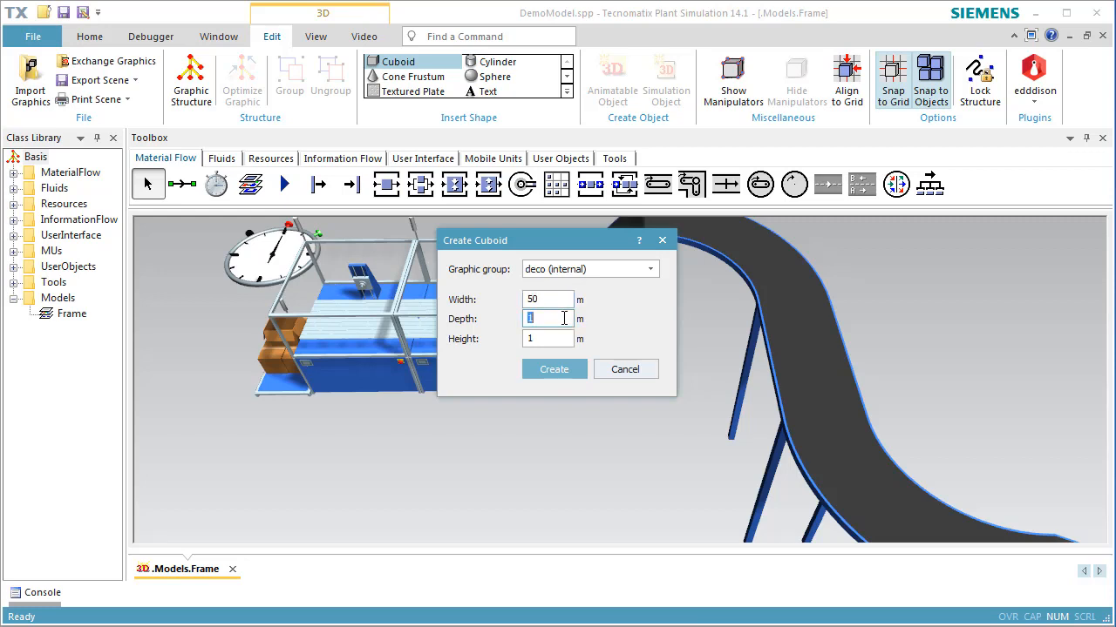
{"action": "type", "text": "20"}
{"action": "double_click", "coordinate": [568, 337]}
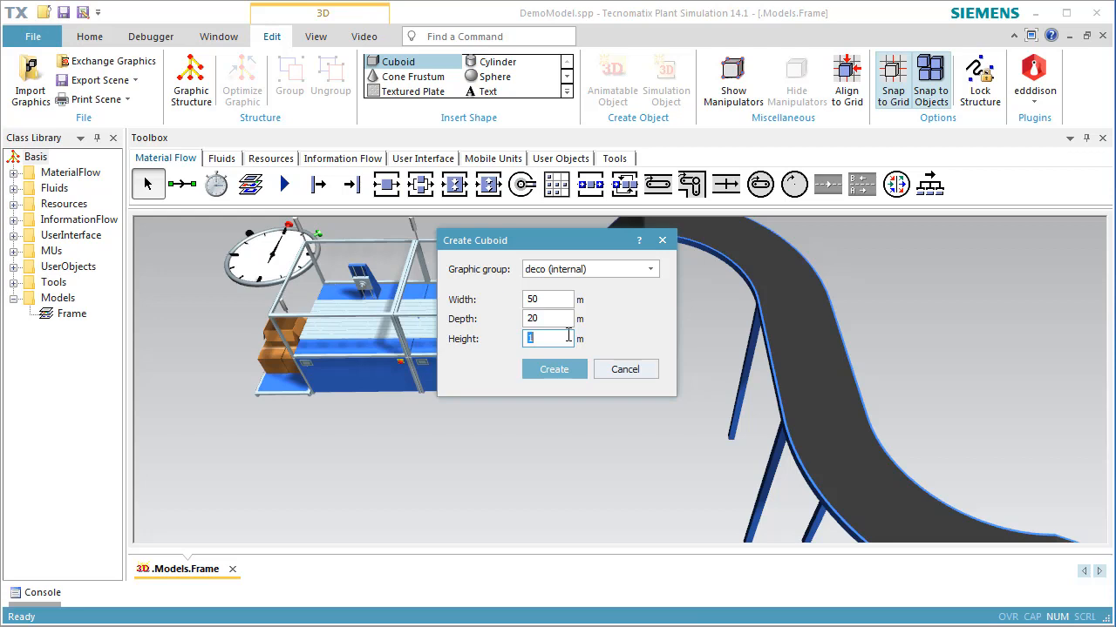
{"action": "type", "text": "0.02"}
{"action": "left_click", "coordinate": [650, 270]}
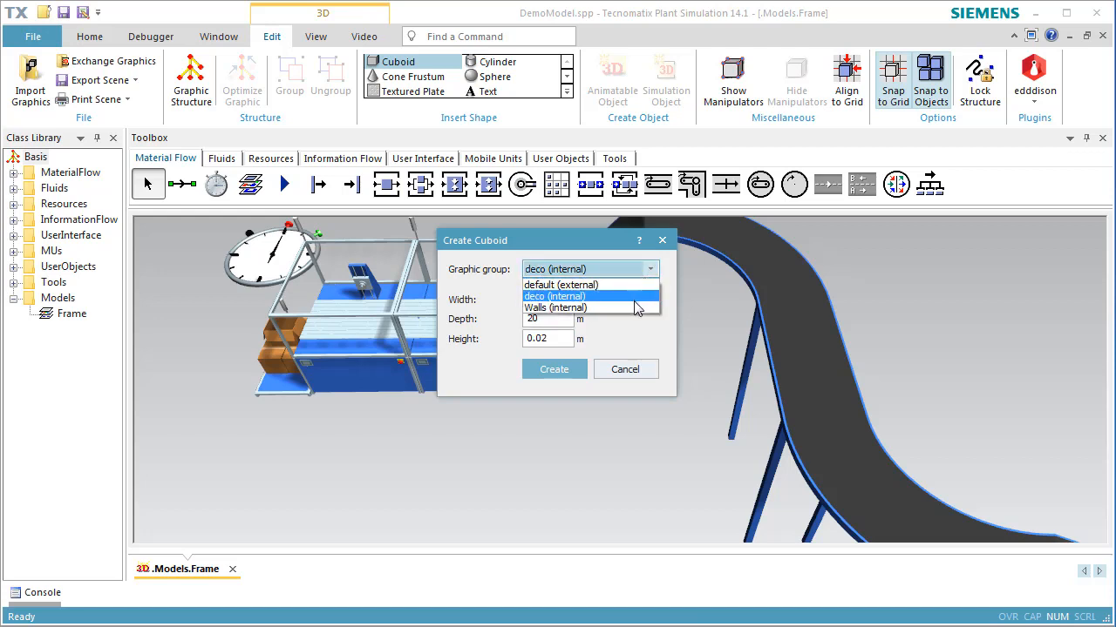
{"action": "left_click", "coordinate": [634, 307]}
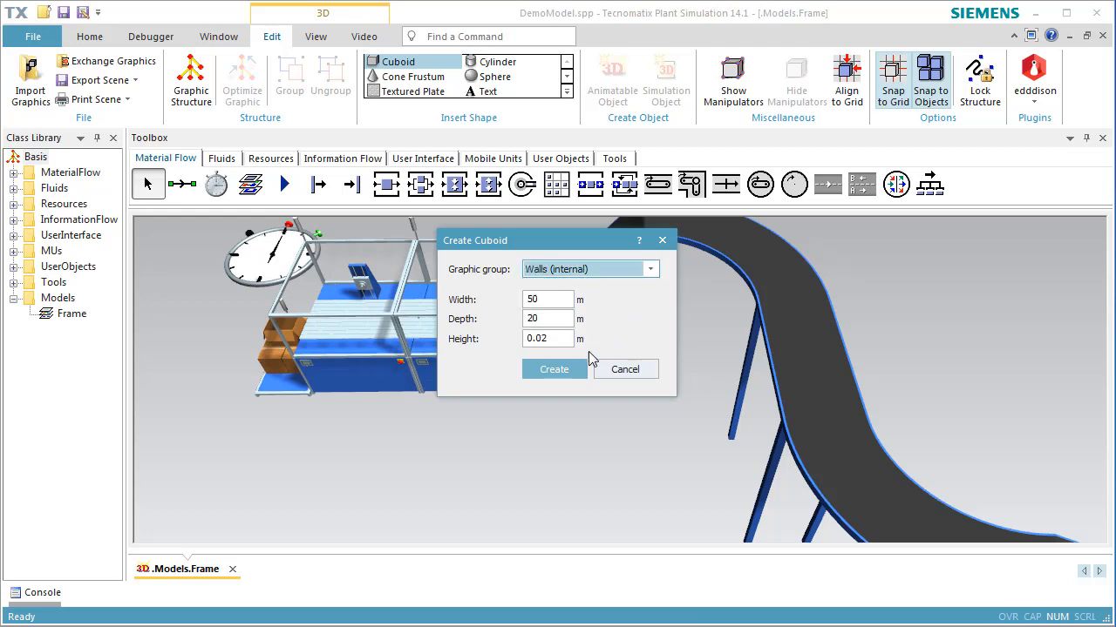
{"action": "left_click", "coordinate": [573, 368]}
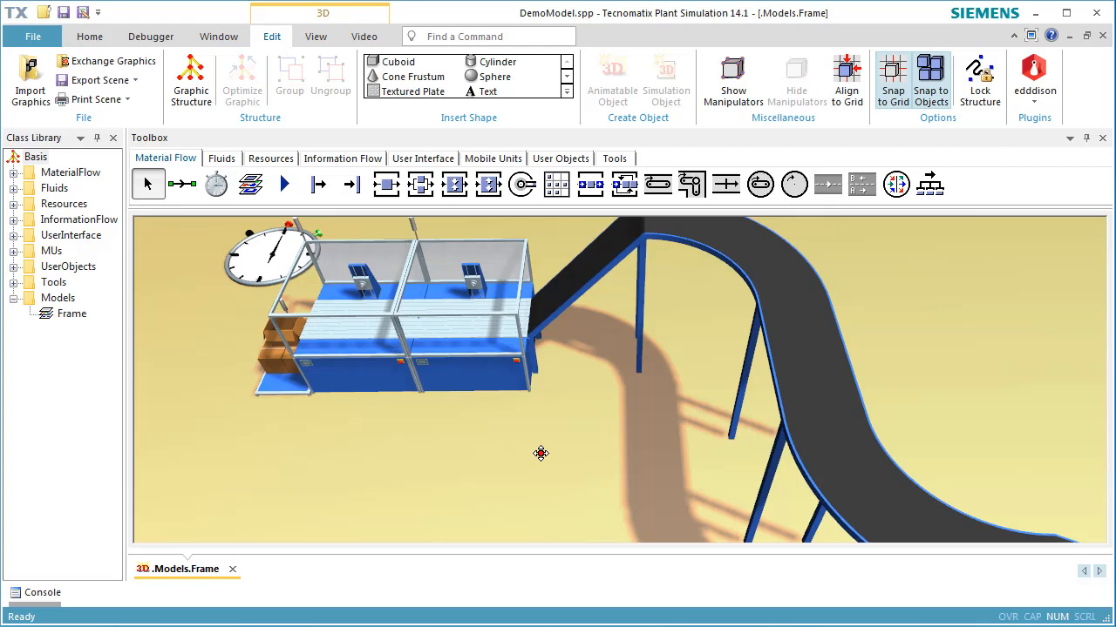
{"action": "key", "text": "Escape"}
Step: Activate a material for the floor cuboid in its 3D properties
{"action": "scroll", "coordinate": [535, 451], "scroll_direction": "up", "scroll_amount": 1}
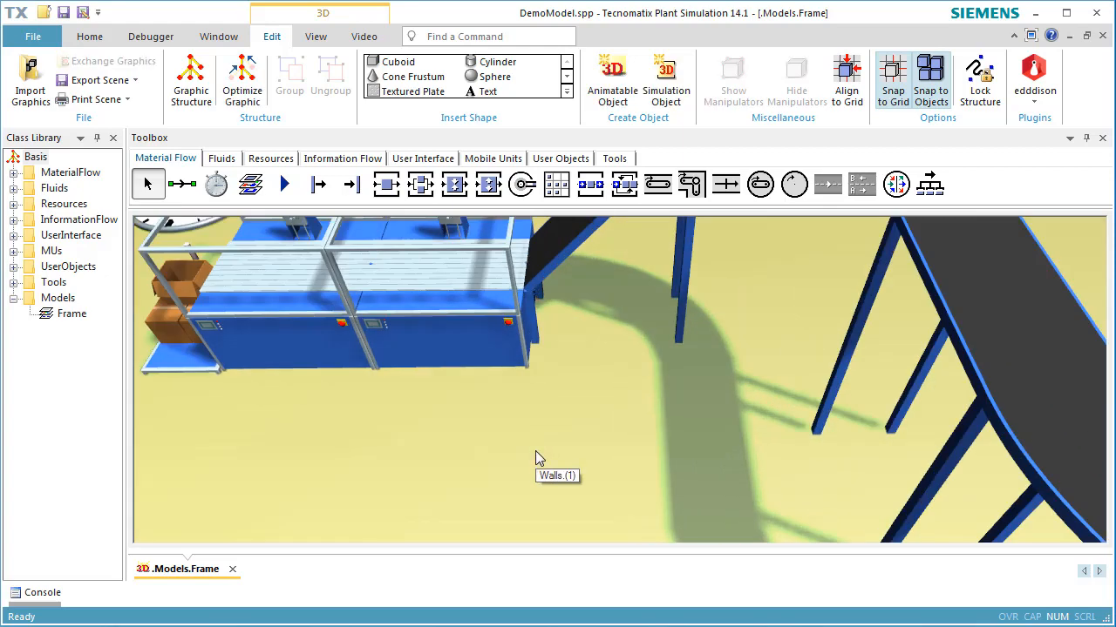
{"action": "scroll", "coordinate": [535, 451], "scroll_direction": "down", "scroll_amount": 2}
{"action": "scroll", "coordinate": [536, 452], "scroll_direction": "down", "scroll_amount": 3}
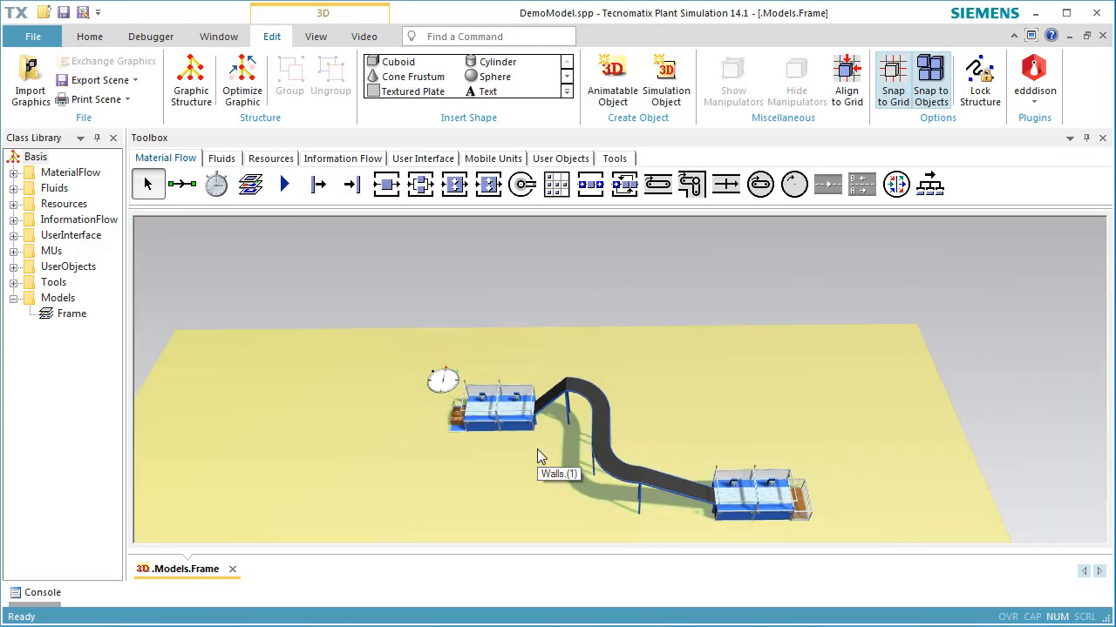
{"action": "middle_click_drag", "start_coordinate": [545, 420], "coordinate": [565, 314]}
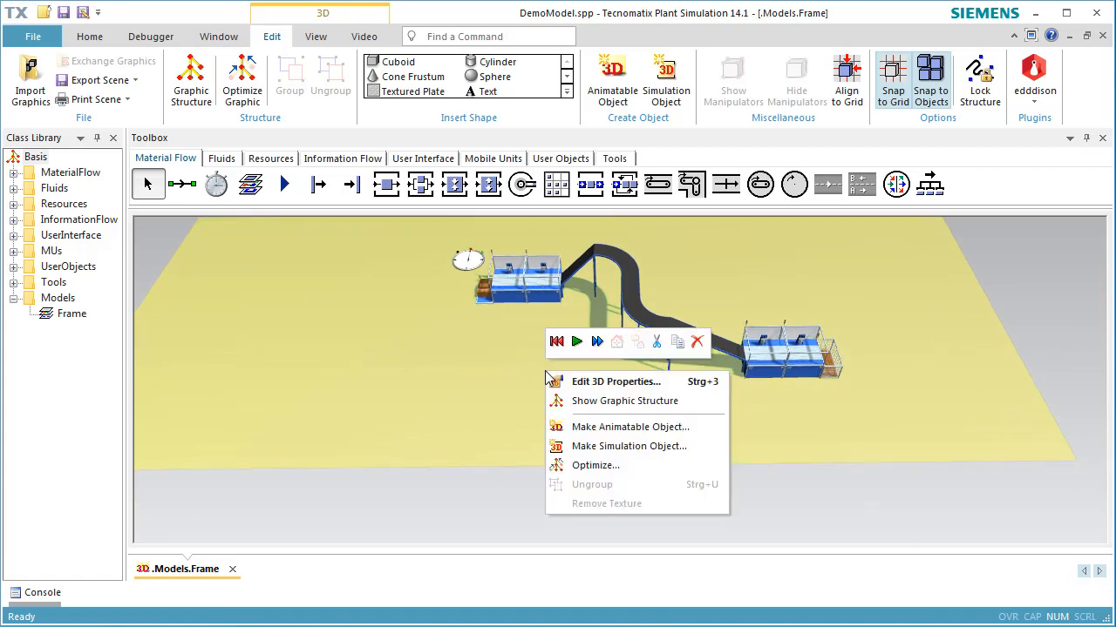
{"action": "right_click", "coordinate": [545, 370]}
{"action": "left_click", "coordinate": [551, 381]}
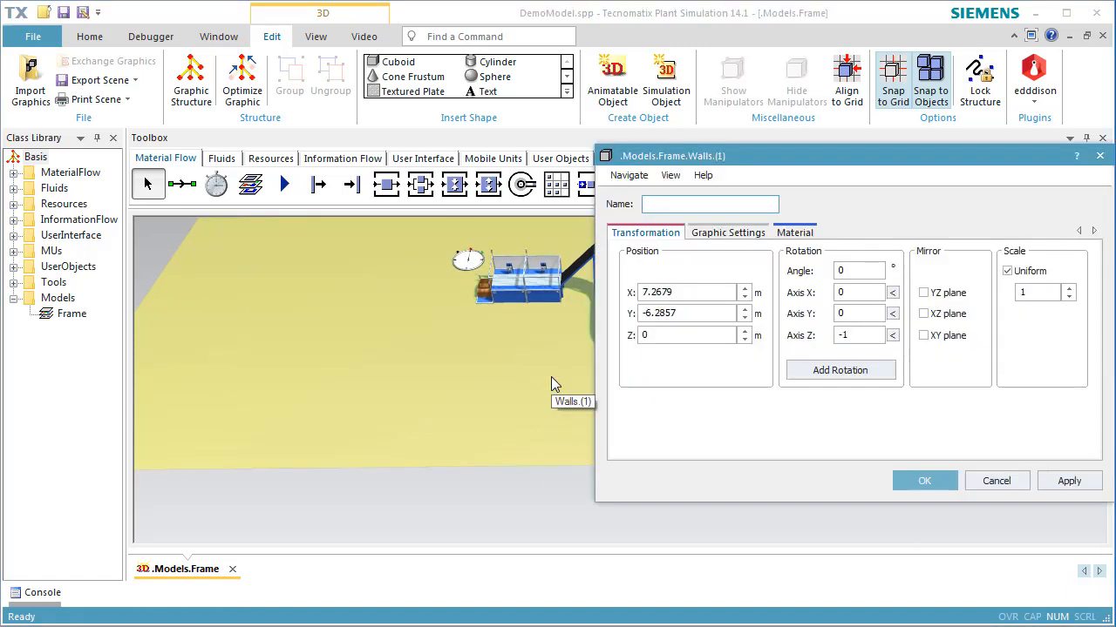
{"action": "left_click", "coordinate": [780, 239]}
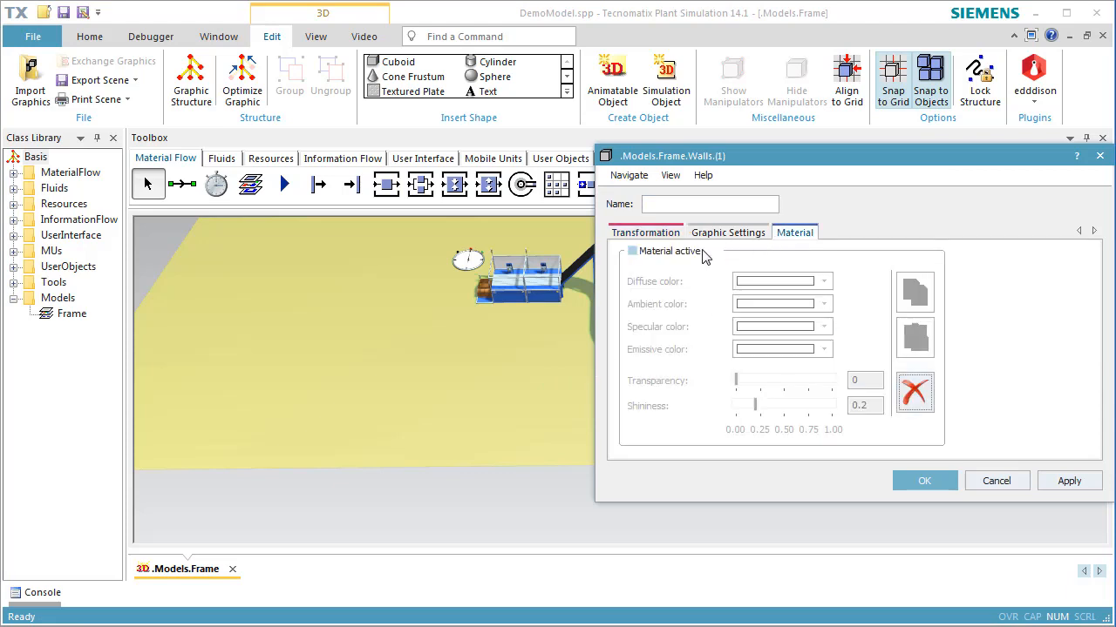
{"action": "left_click", "coordinate": [669, 251]}
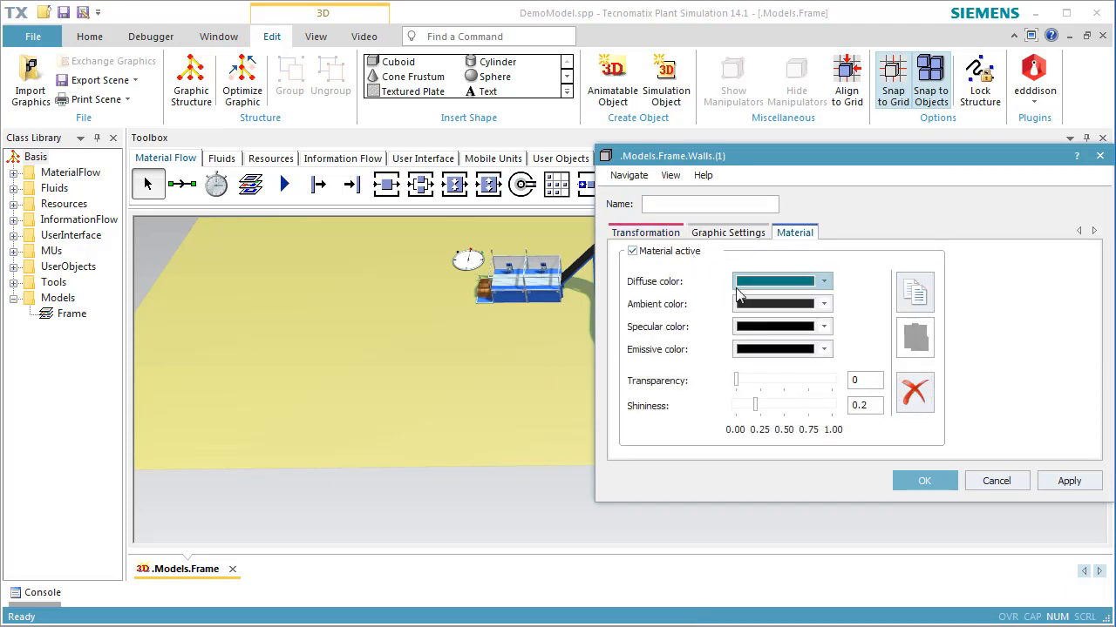
Step: Set the floor material's diffuse color to orange with red 255, green 180, blue 46 and apply it
{"action": "left_click", "coordinate": [823, 282]}
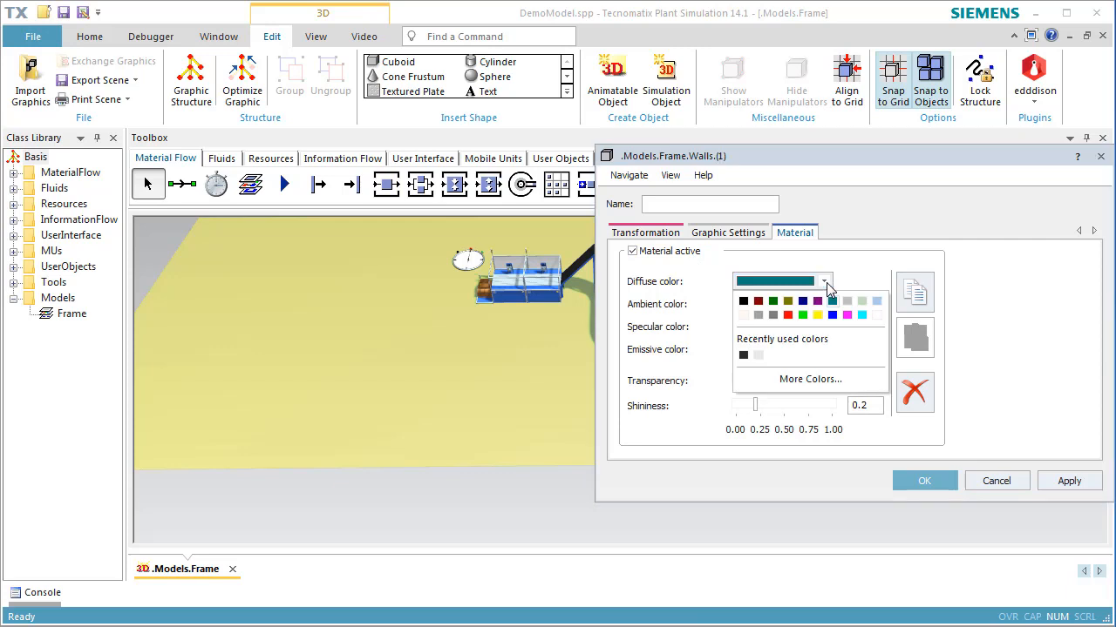
{"action": "left_click", "coordinate": [791, 380]}
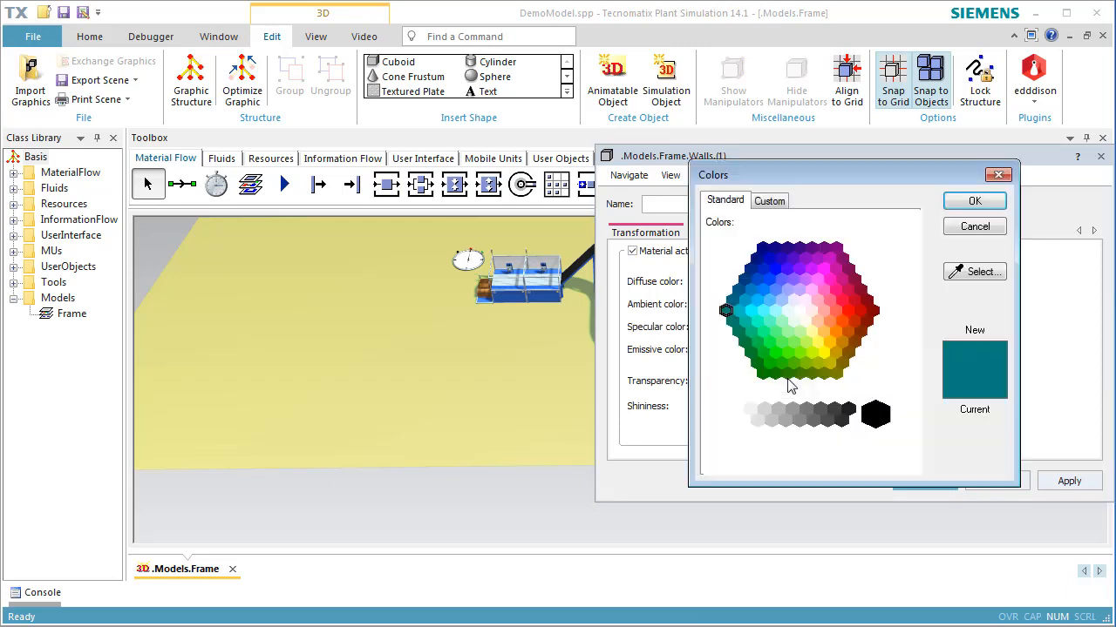
{"action": "left_click", "coordinate": [847, 354]}
{"action": "left_click", "coordinate": [778, 200]}
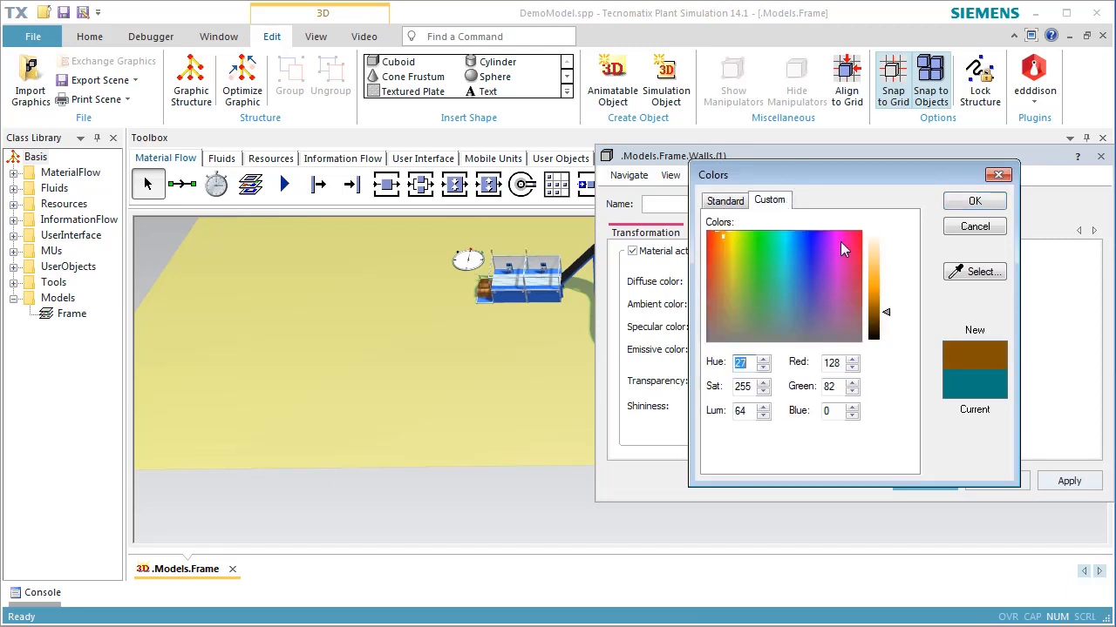
{"action": "left_click", "coordinate": [880, 278]}
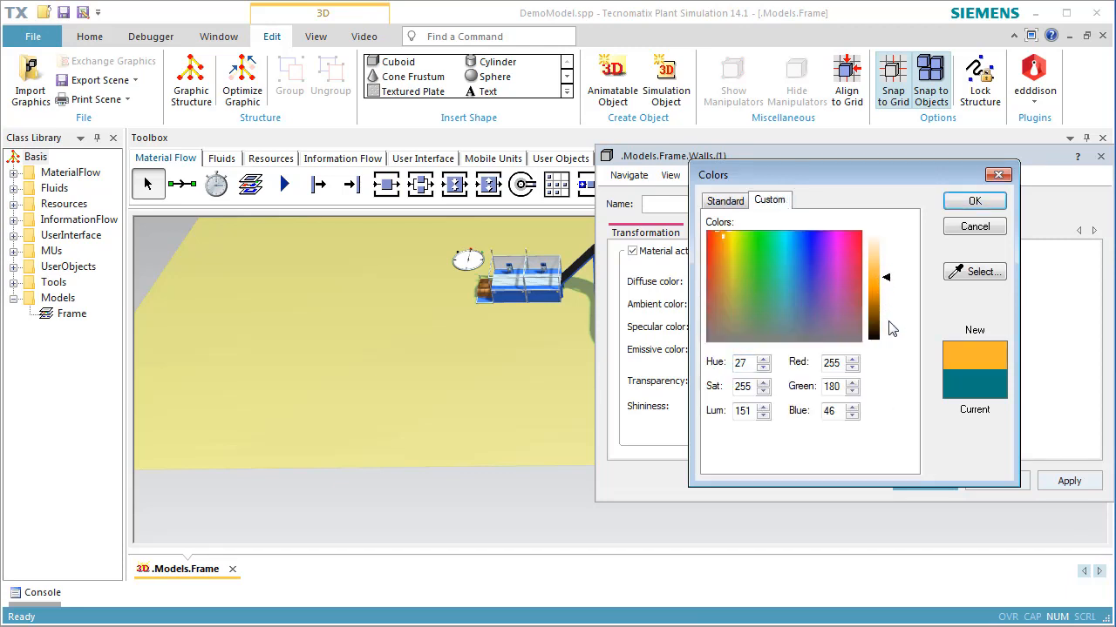
{"action": "left_click", "coordinate": [956, 205]}
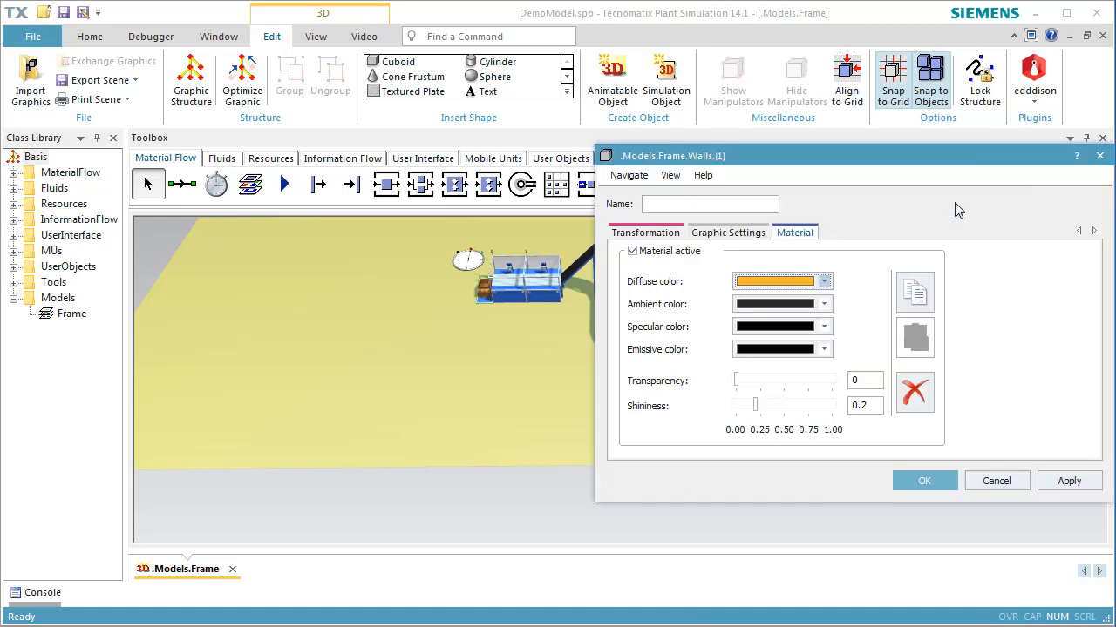
{"action": "left_click", "coordinate": [935, 482]}
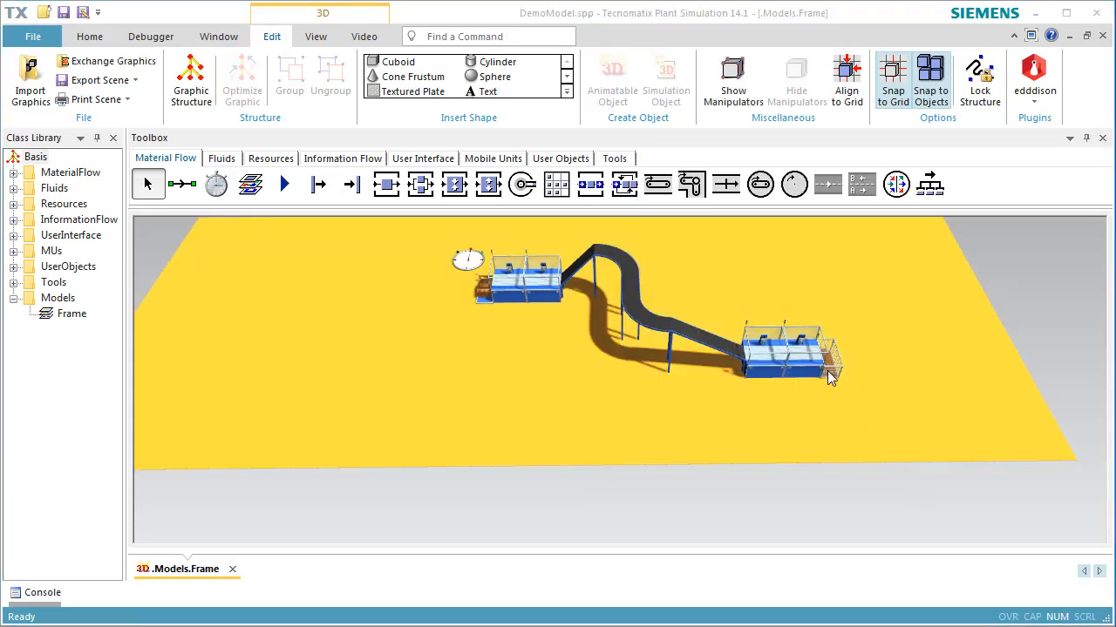
Step: Create factory walls 50 m wide, 20 m deep, 5 m high and 0.3 m thick in the Walls graphic group
{"action": "left_click", "coordinate": [566, 91]}
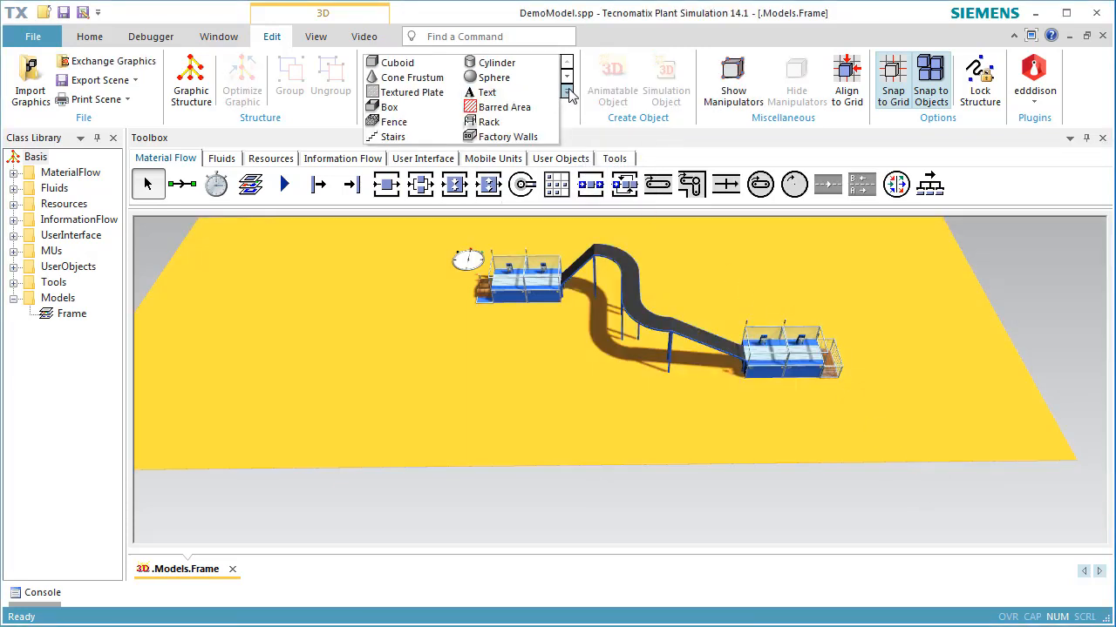
{"action": "left_click", "coordinate": [535, 140]}
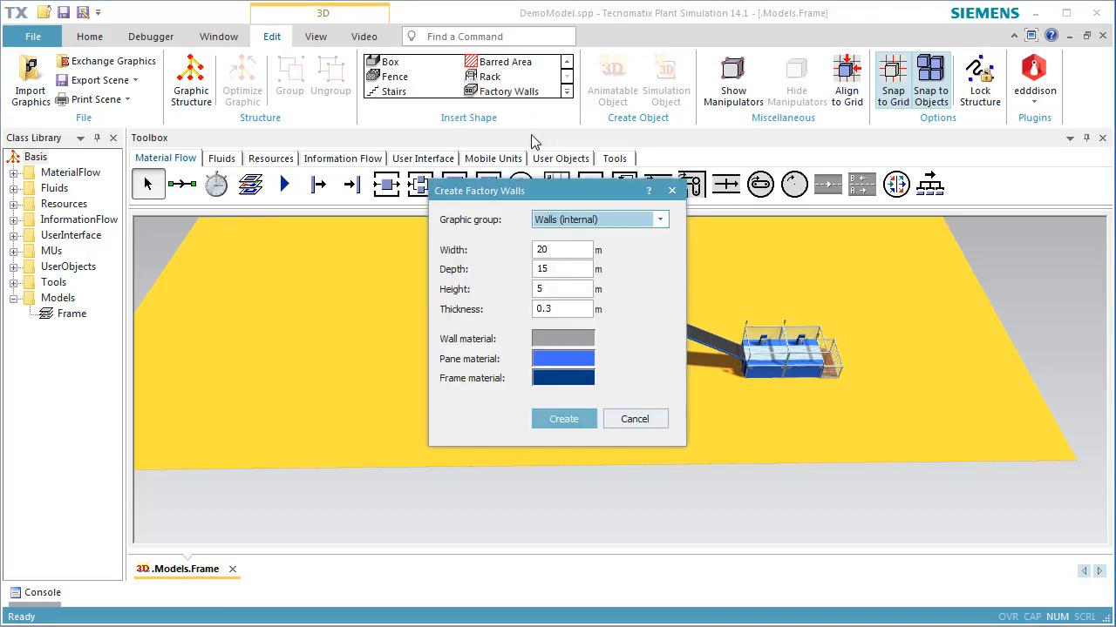
{"action": "double_click", "coordinate": [571, 249]}
{"action": "type", "text": "20"}
{"action": "key", "text": "BackSpace"}
{"action": "key", "text": "BackSpace"}
{"action": "type", "text": "50"}
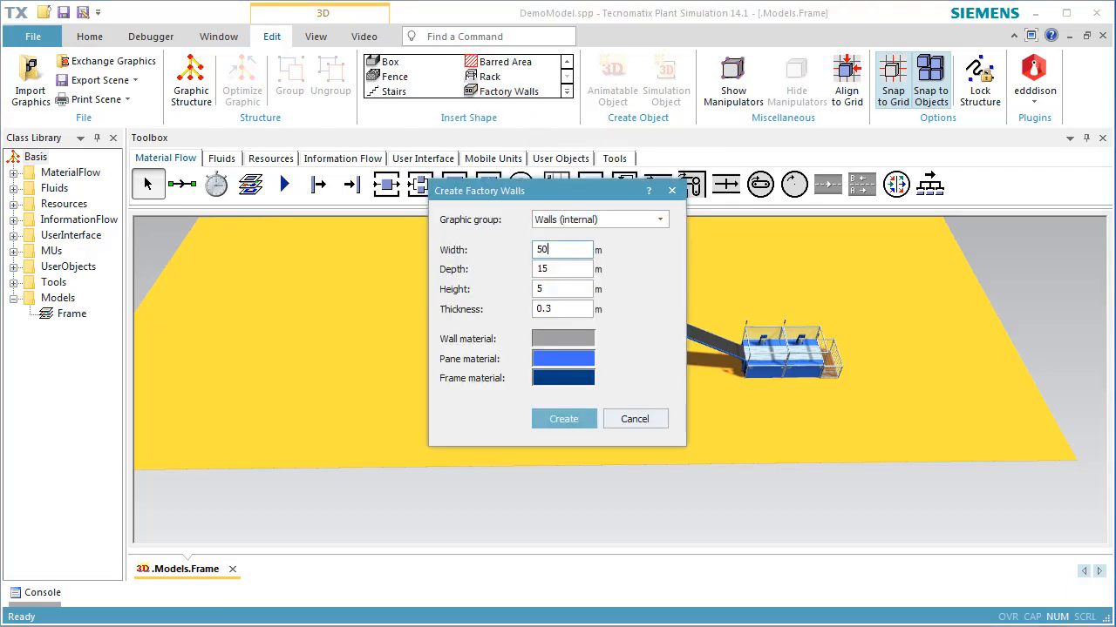
{"action": "double_click", "coordinate": [575, 268]}
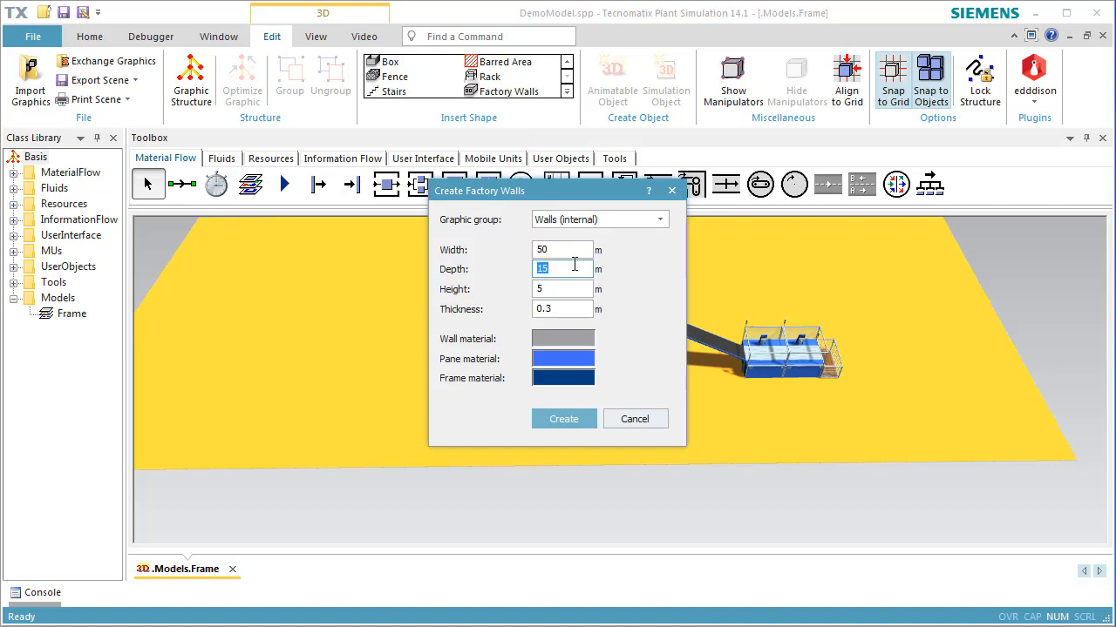
{"action": "type", "text": "20"}
{"action": "left_click", "coordinate": [578, 288]}
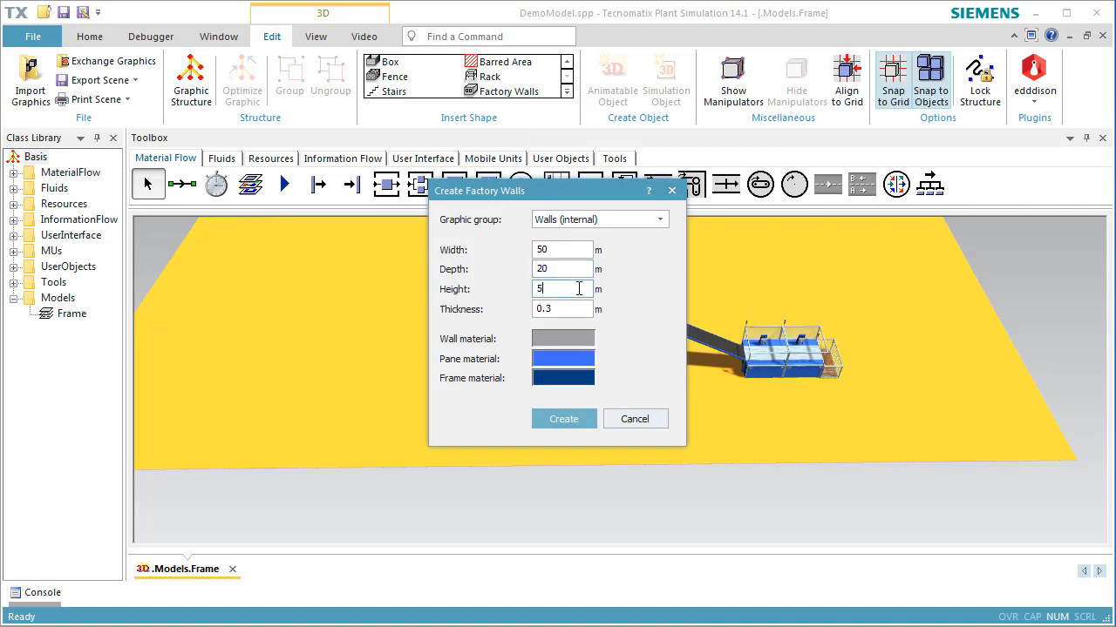
{"action": "left_click", "coordinate": [589, 422]}
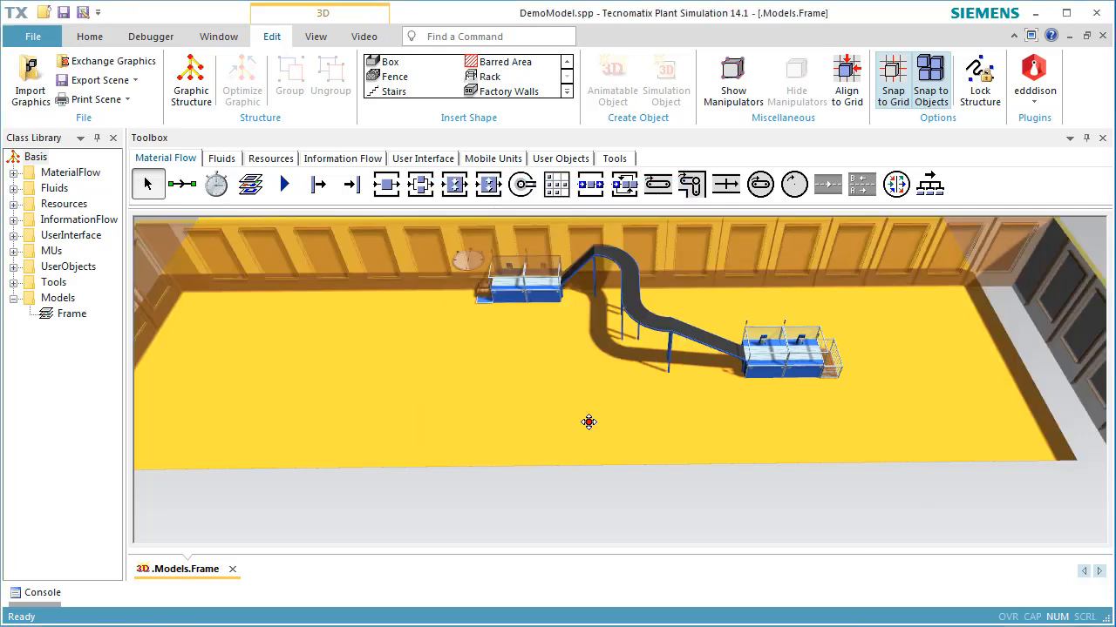
Step: Place the factory walls so that they enclose the orange floor along its edges
{"action": "scroll", "coordinate": [574, 413], "scroll_direction": "down", "scroll_amount": 5}
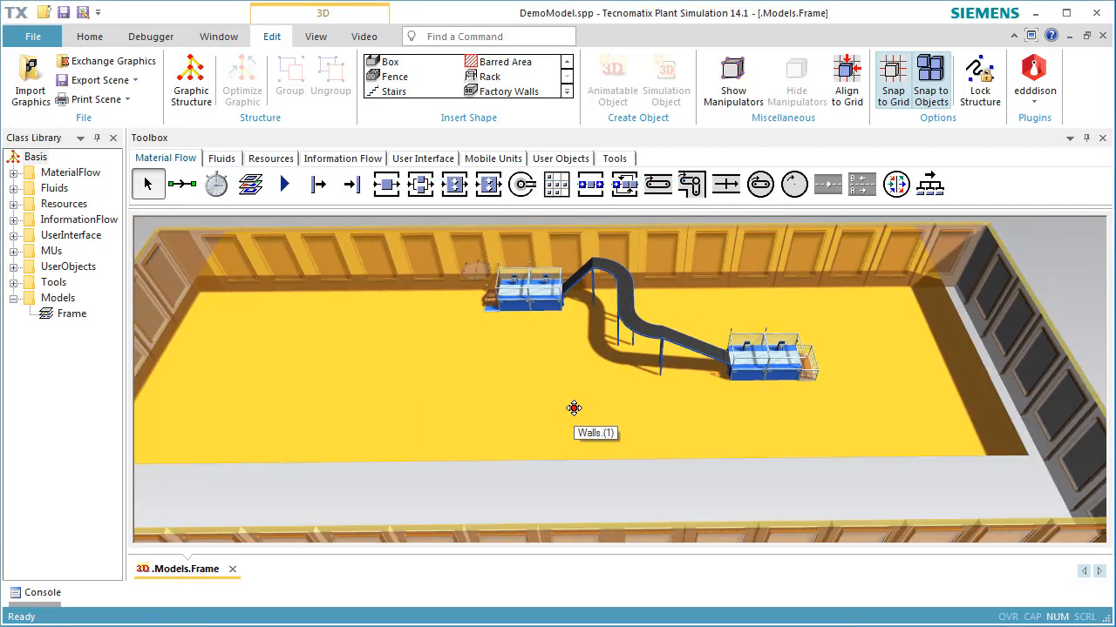
{"action": "left_click_drag", "start_coordinate": [584, 366], "coordinate": [563, 342]}
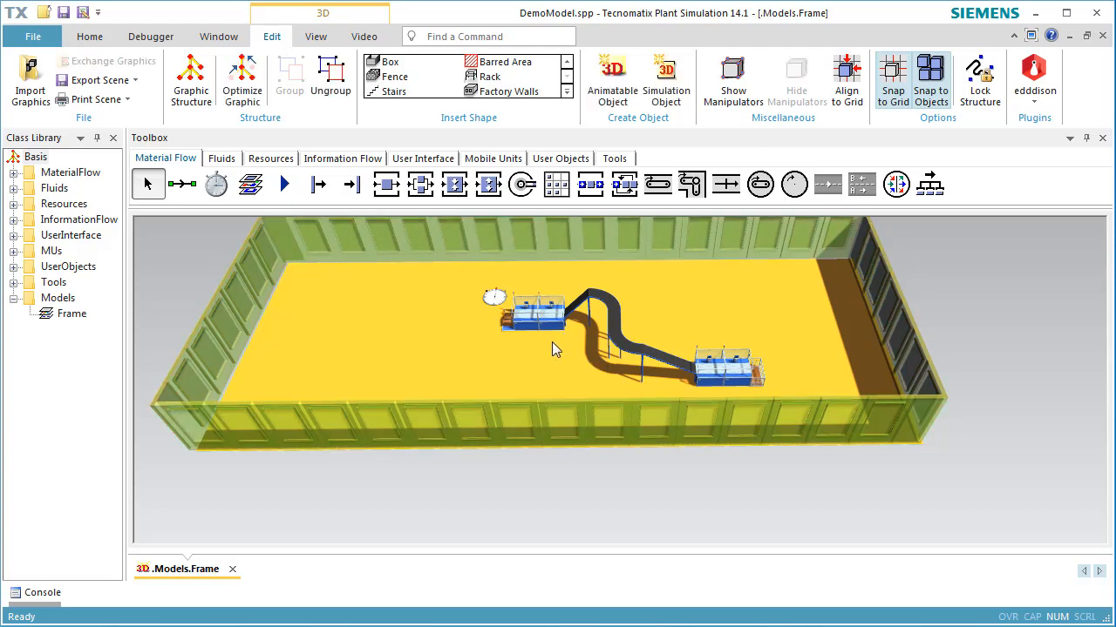
{"action": "left_click", "coordinate": [549, 494]}
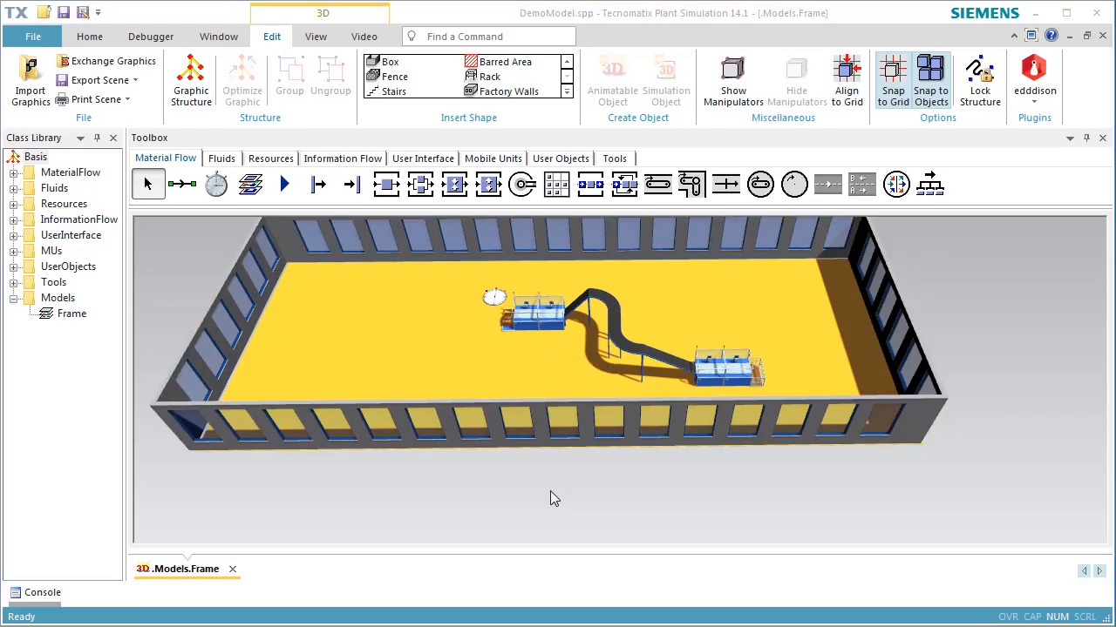
Step: Lock the Walls graphic group in the 3D properties of the frame
{"action": "right_click", "coordinate": [551, 492]}
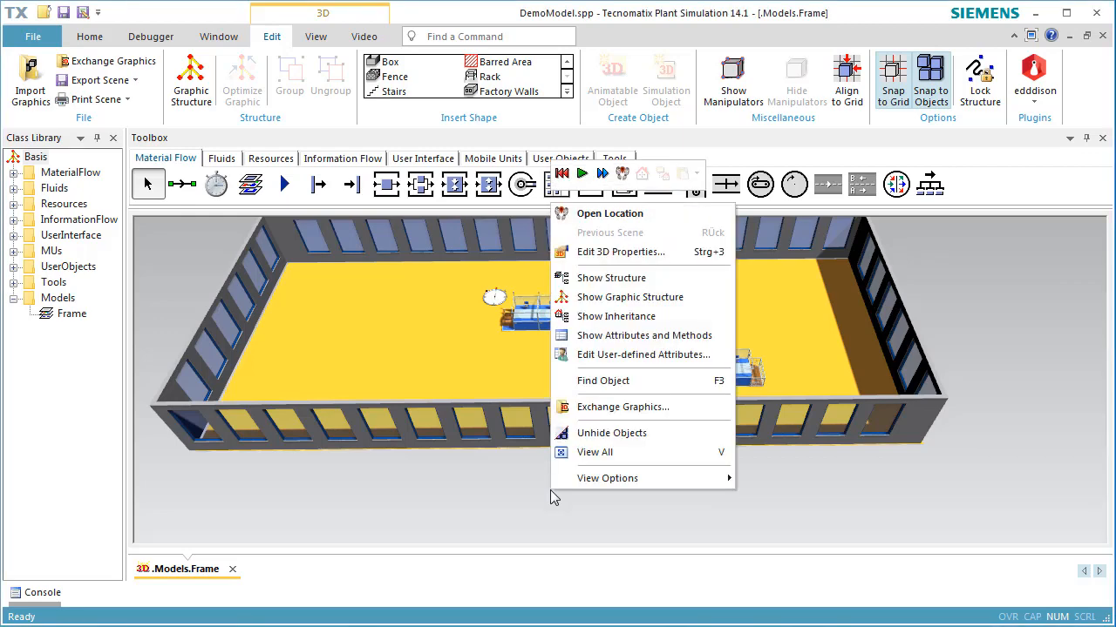
{"action": "left_click", "coordinate": [610, 252]}
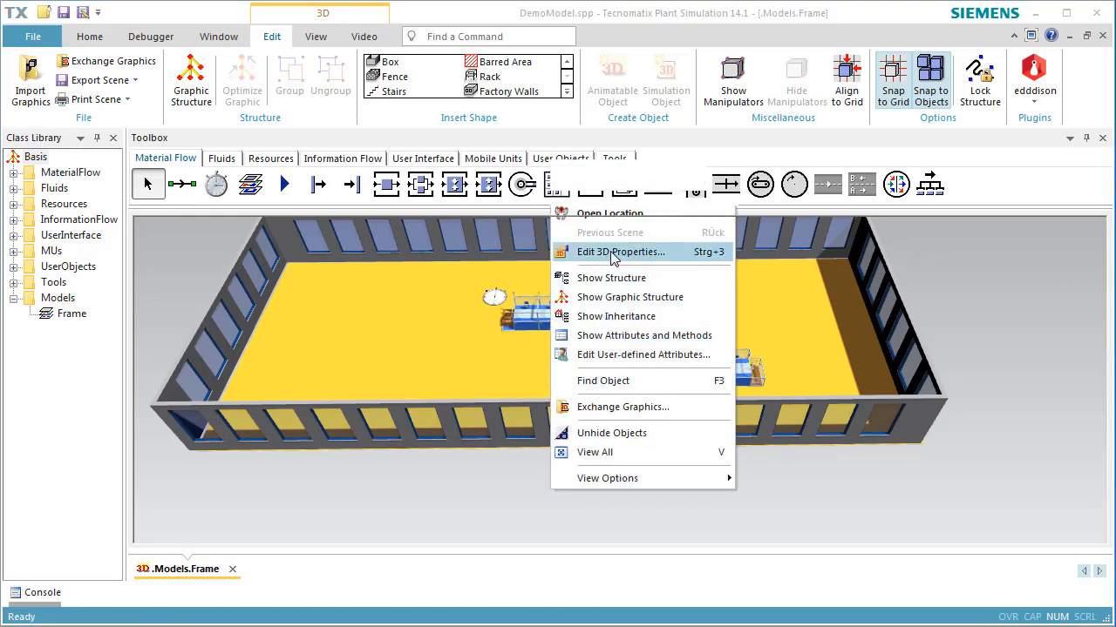
{"action": "left_click", "coordinate": [946, 224]}
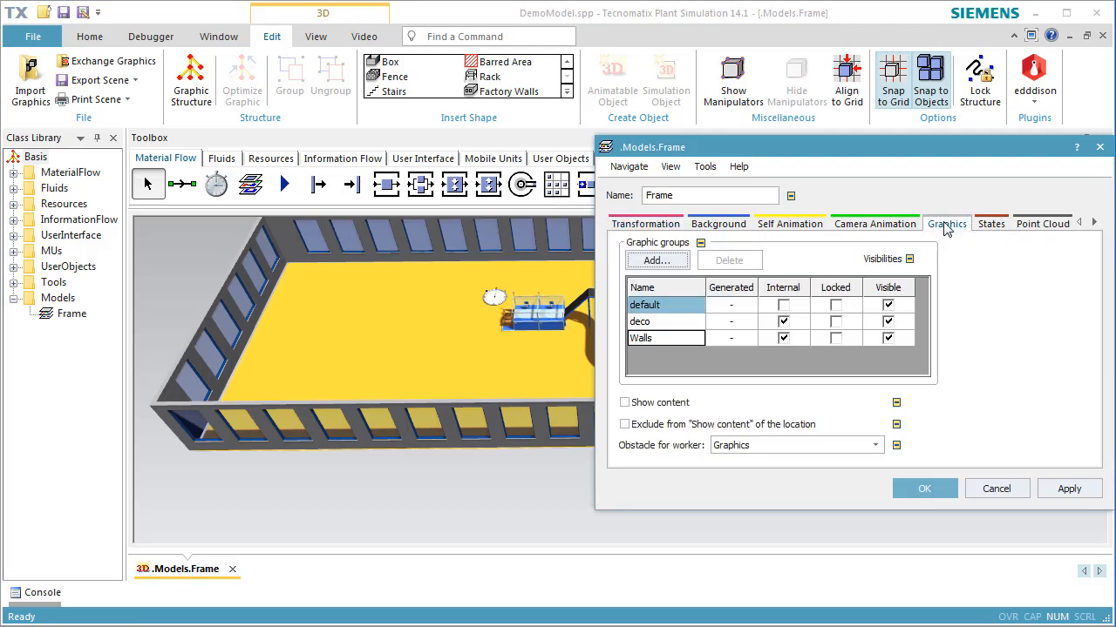
{"action": "left_click", "coordinate": [835, 338]}
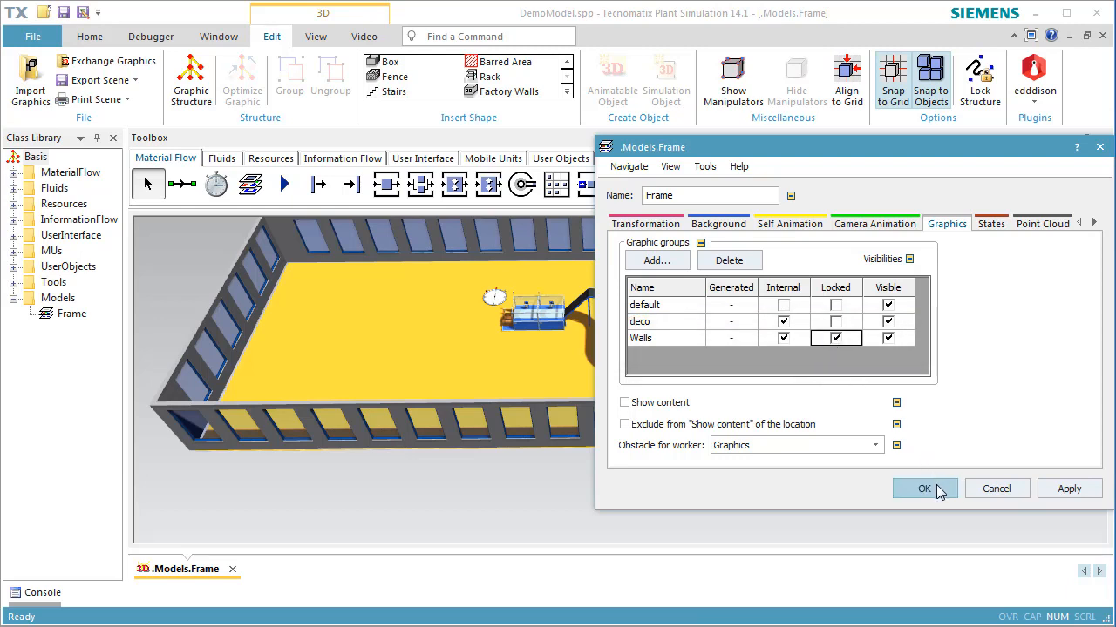
{"action": "left_click", "coordinate": [924, 489]}
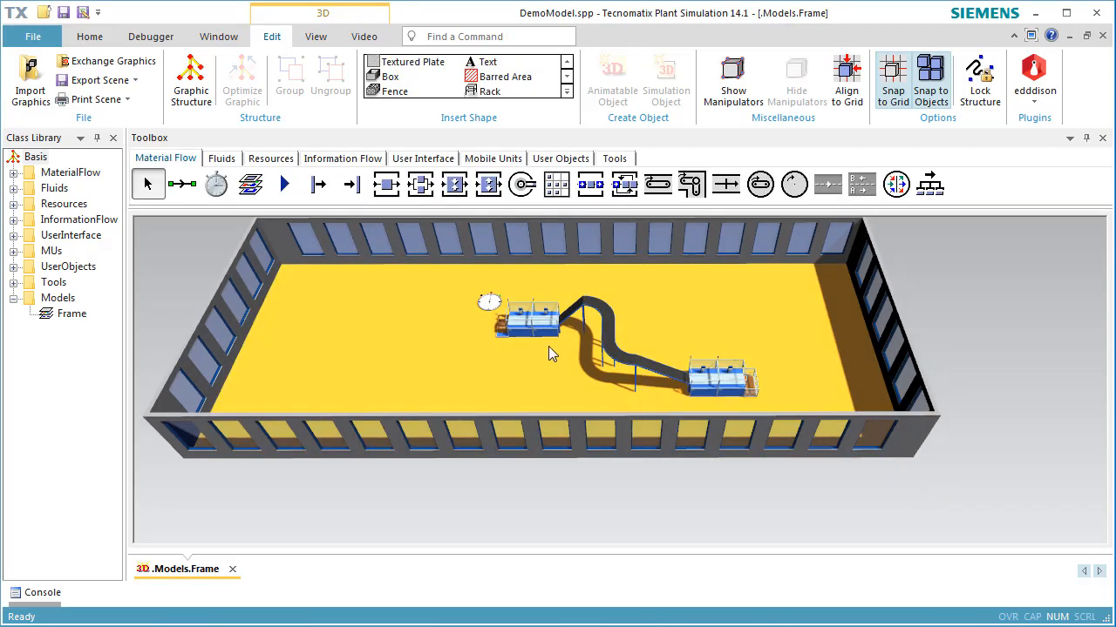
Step: Start a textured plate that uses the image schaltschrank-02.jpg from the Textures folder
{"action": "scroll", "coordinate": [525, 368], "scroll_direction": "up", "scroll_amount": 5}
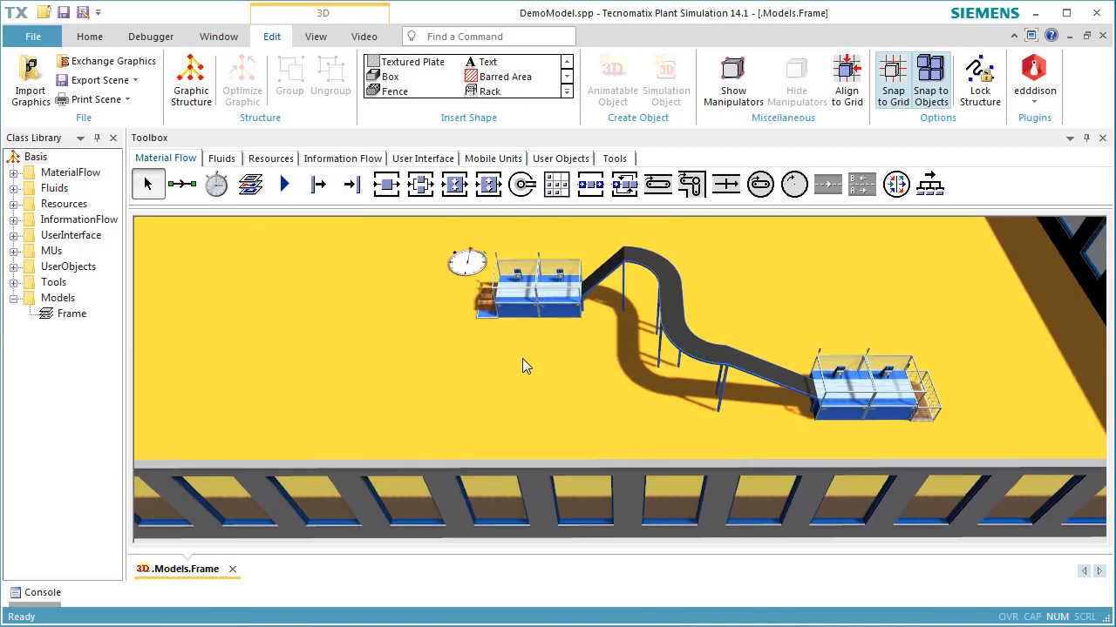
{"action": "left_click", "coordinate": [566, 92]}
{"action": "left_click", "coordinate": [427, 92]}
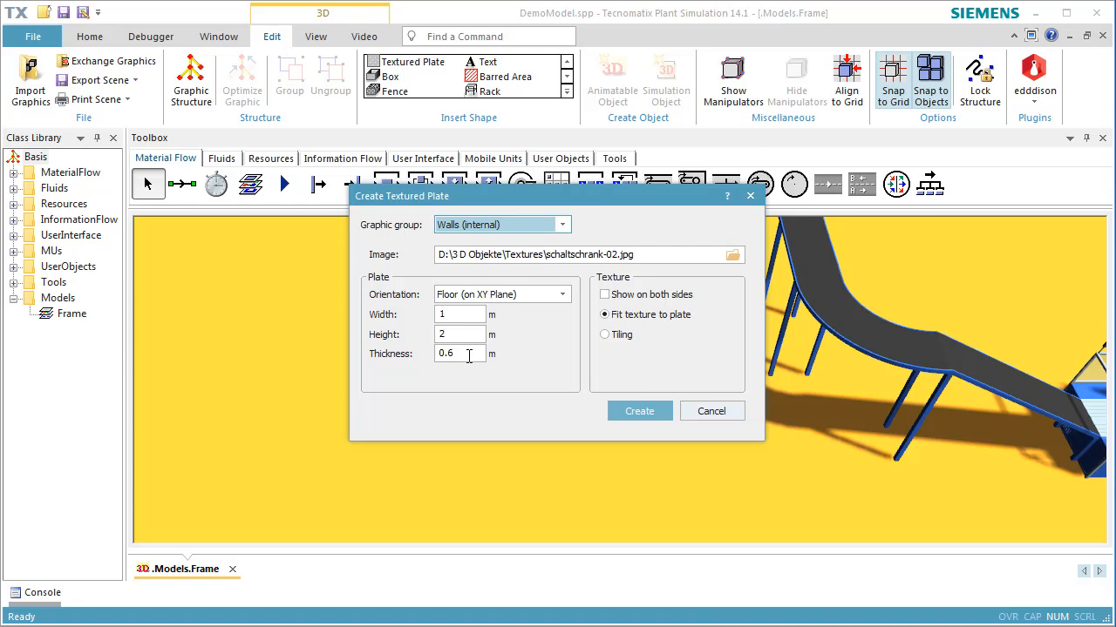
{"action": "left_click", "coordinate": [732, 255]}
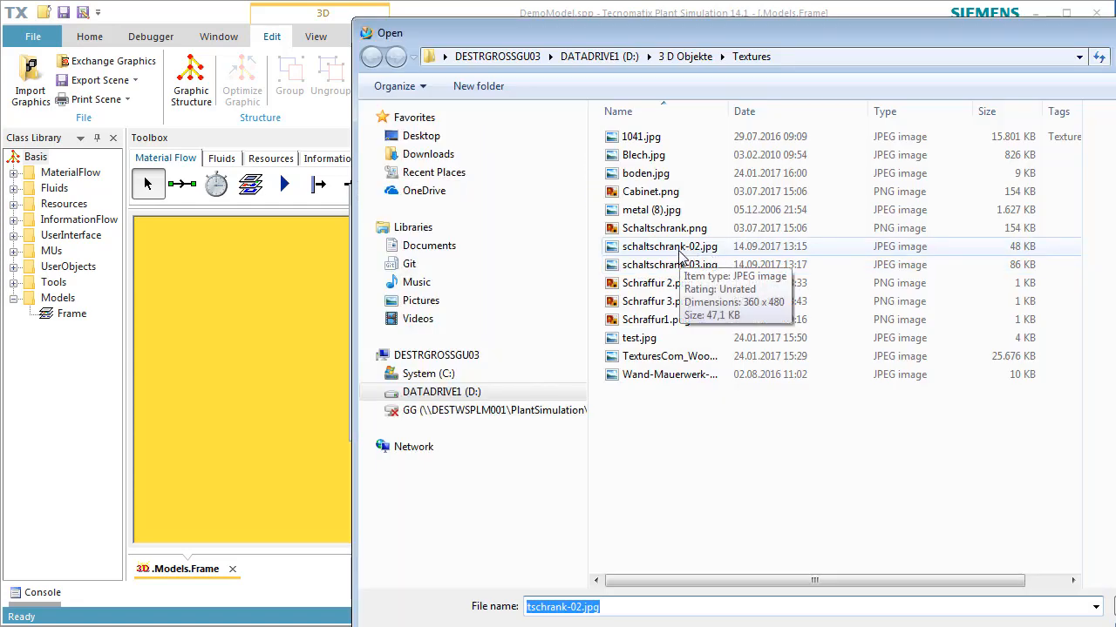
{"action": "left_click", "coordinate": [682, 251]}
{"action": "left_click", "coordinate": [1115, 626]}
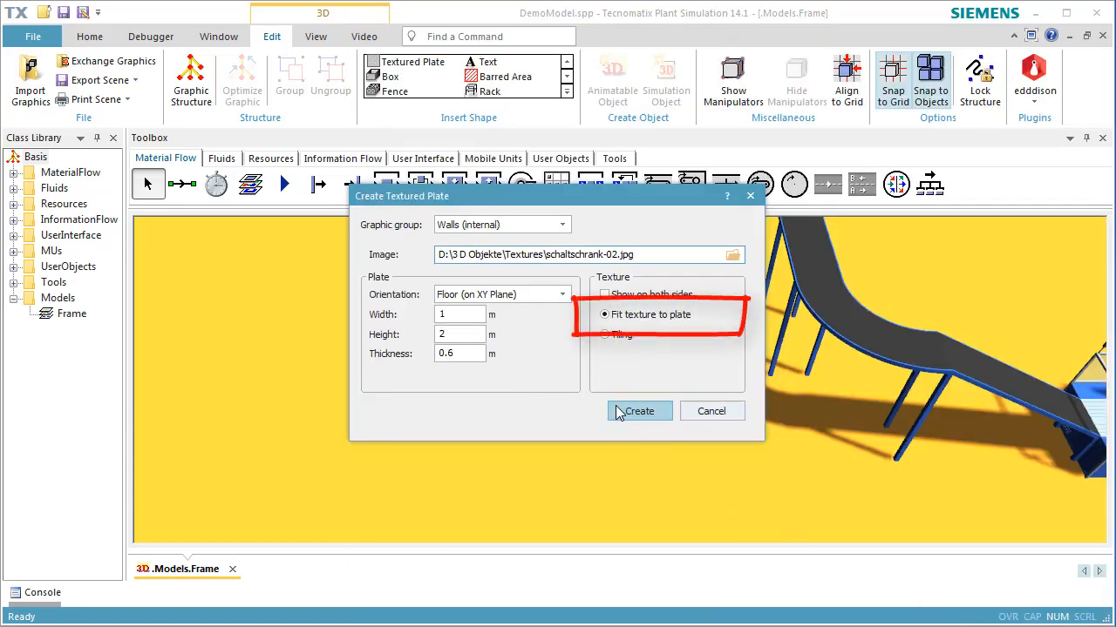
Step: Create the 1 × 2 m, 0.6 m thick plate in the deco graphic group and place it at about X 0.5 m, Y -7.7 m
{"action": "left_click", "coordinate": [539, 224]}
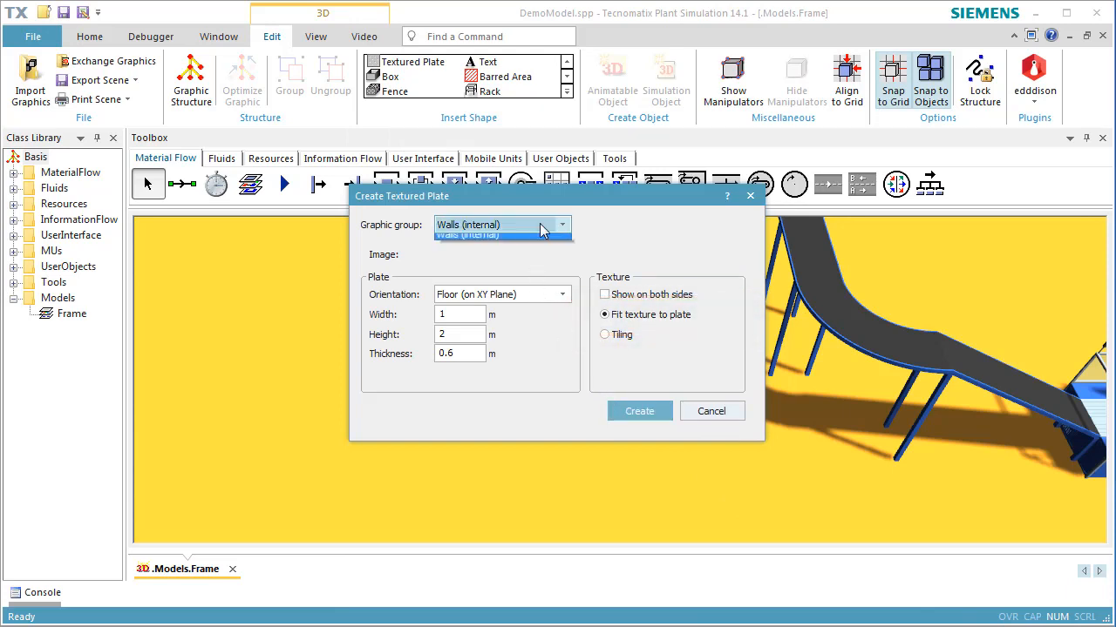
{"action": "left_click", "coordinate": [536, 253]}
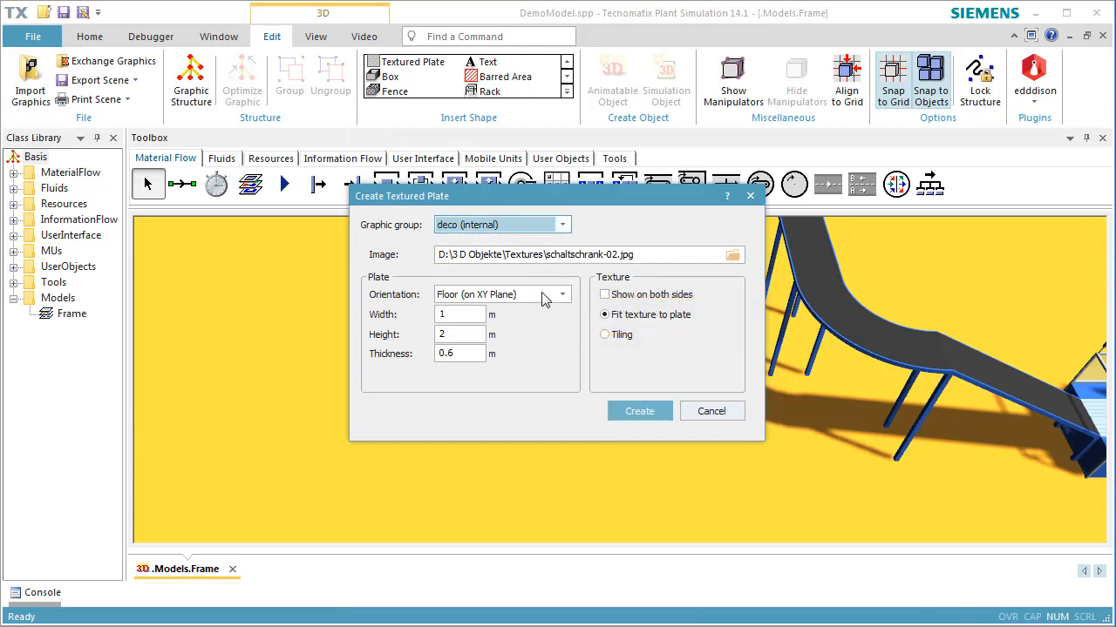
{"action": "left_click", "coordinate": [639, 412]}
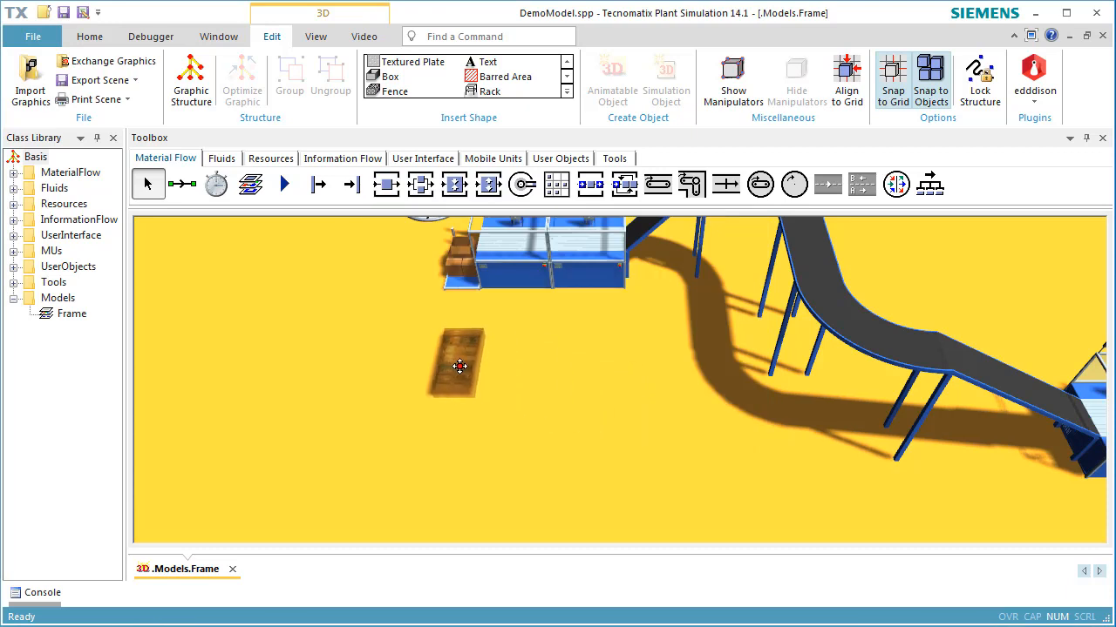
{"action": "left_click", "coordinate": [360, 364]}
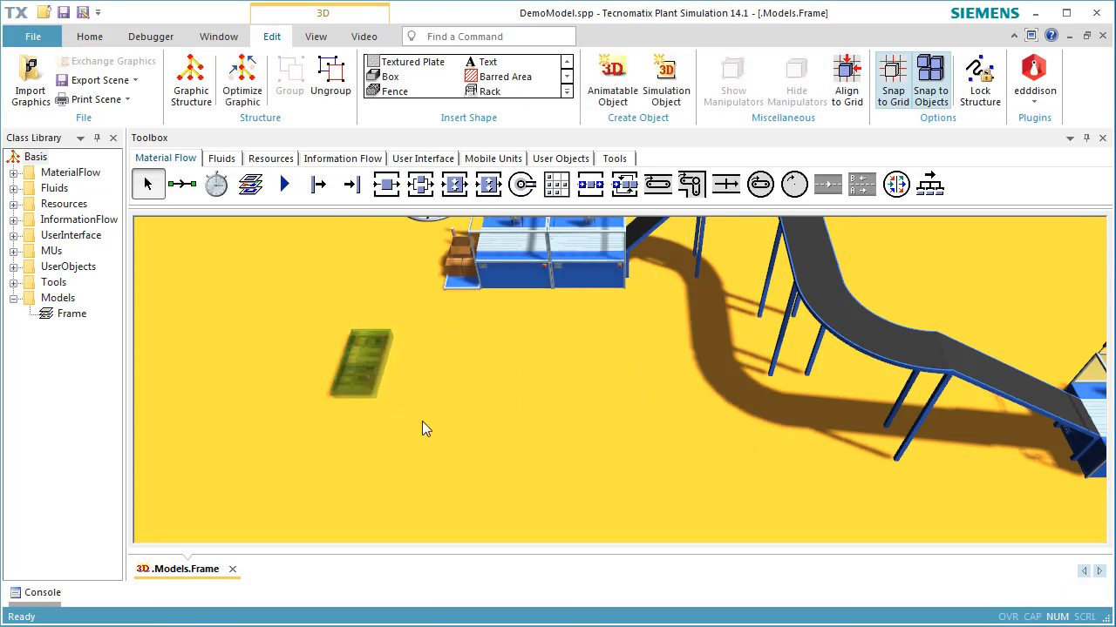
Step: Rotate the textured cabinet plate 90° about its X axis in its 3D properties
{"action": "key", "text": "ctrl+3"}
{"action": "right_click", "coordinate": [360, 381]}
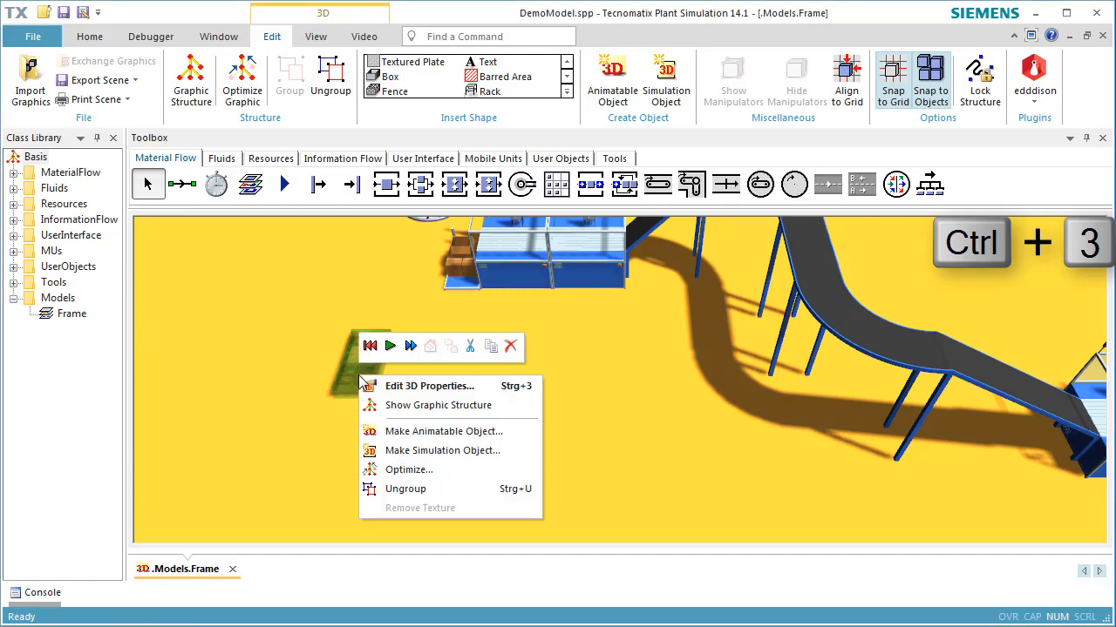
{"action": "left_click", "coordinate": [403, 386]}
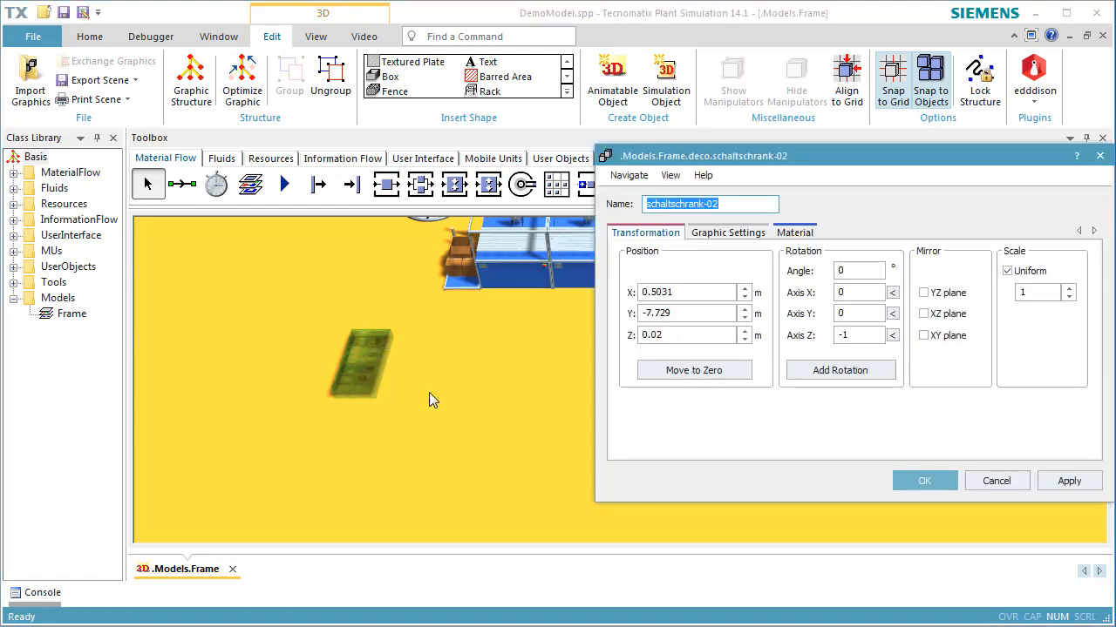
{"action": "left_click", "coordinate": [891, 293]}
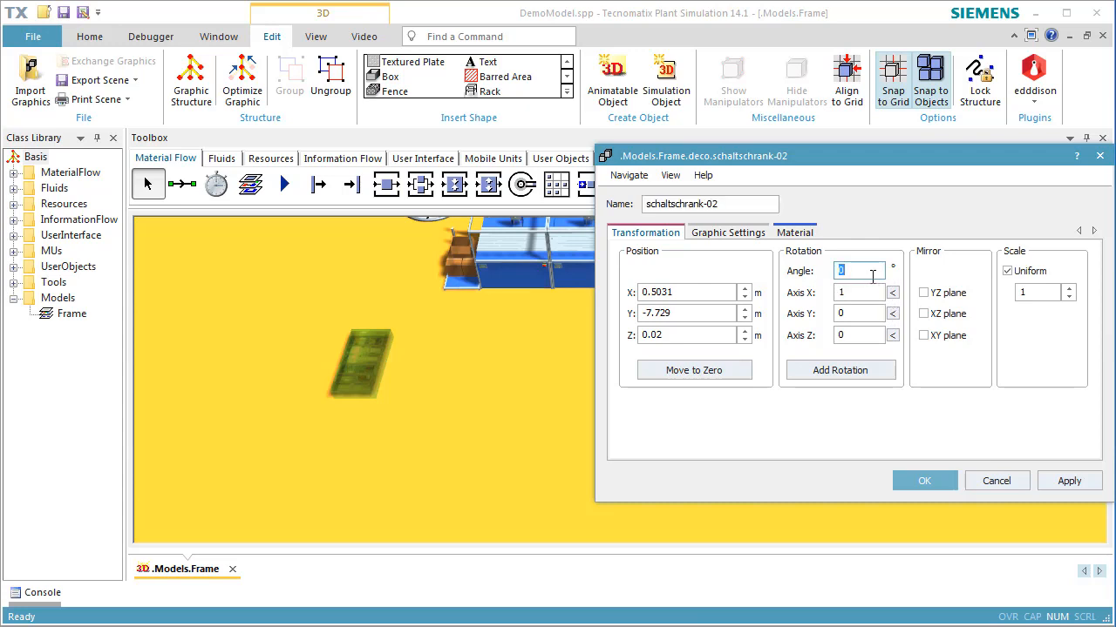
{"action": "type", "text": "90"}
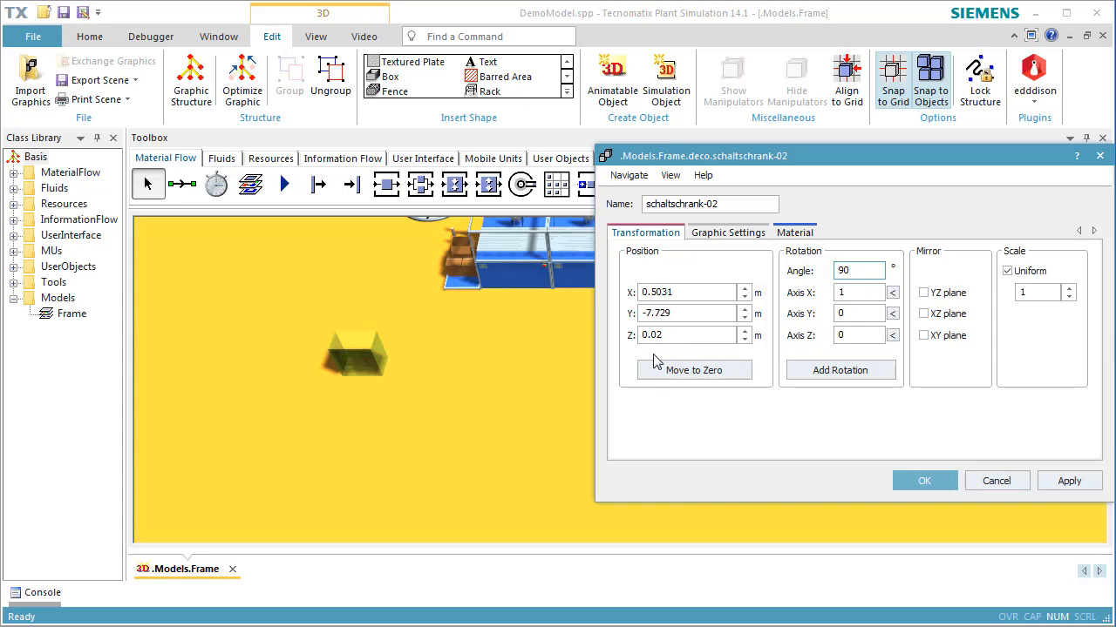
Step: Set the cabinet plate's Z position to 1 m, apply the transformation and deselect the cabinet
{"action": "double_click", "coordinate": [679, 335]}
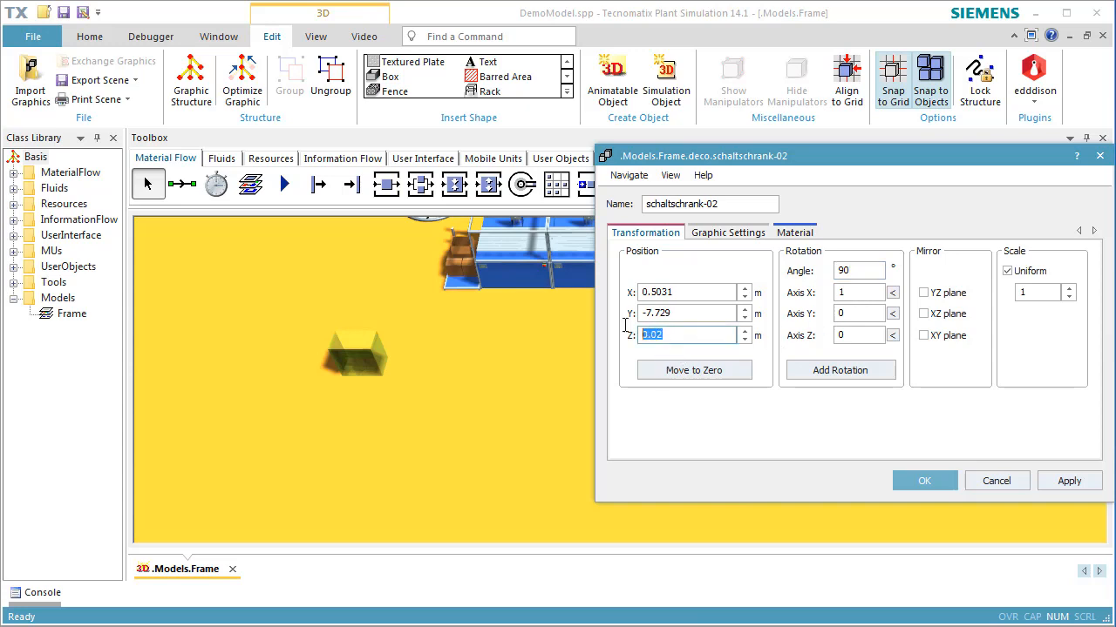
{"action": "type", "text": "1"}
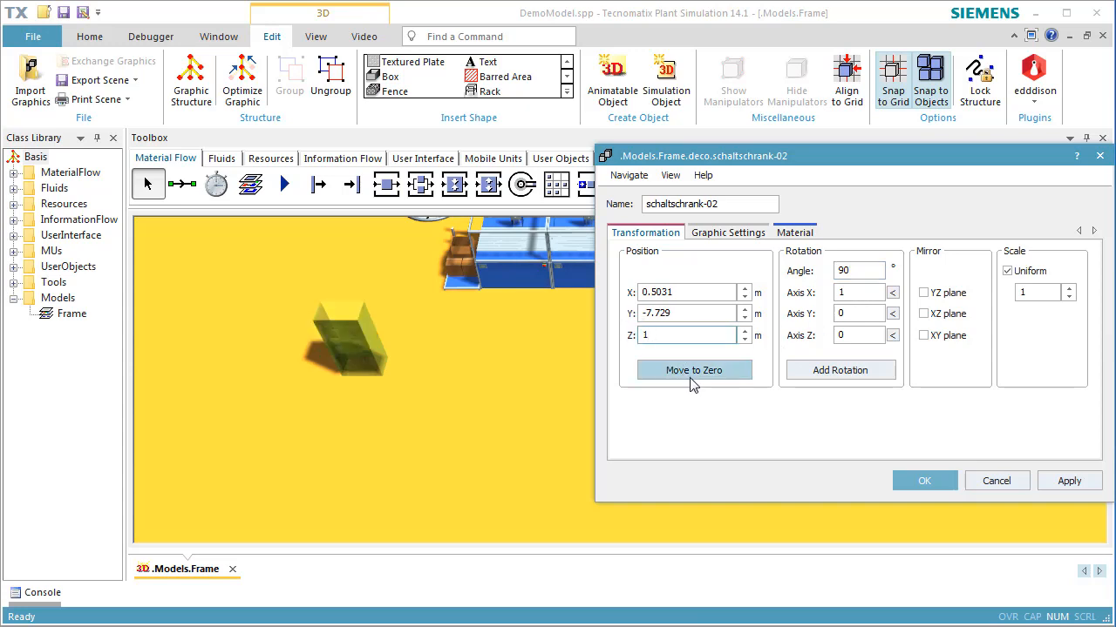
{"action": "left_click", "coordinate": [911, 480]}
{"action": "left_click", "coordinate": [544, 429]}
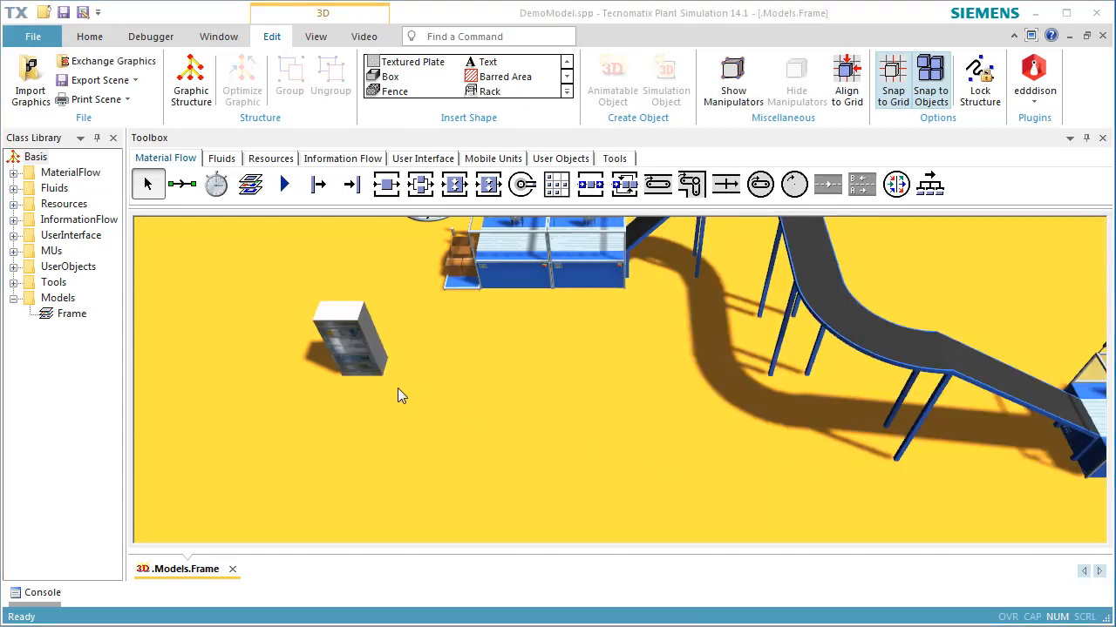
{"action": "left_click", "coordinate": [397, 421]}
Step: Show the cabinet's graphic structure and expand schaltschrank-02 in the deco group to list its parts
{"action": "scroll", "coordinate": [377, 400], "scroll_direction": "up", "scroll_amount": 5}
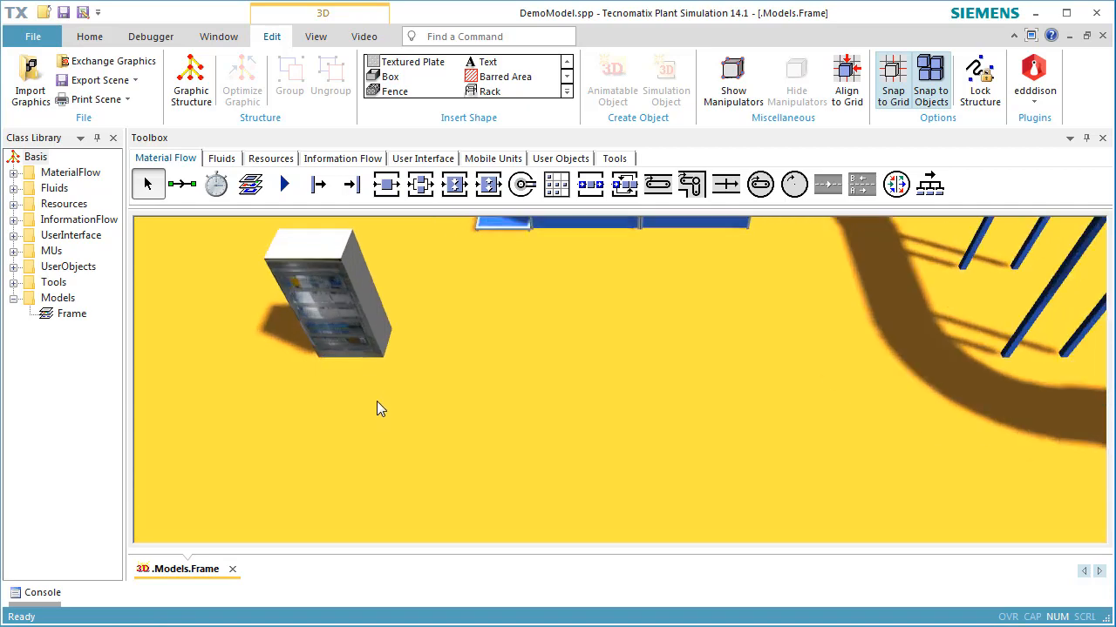
{"action": "left_click_drag", "start_coordinate": [371, 416], "coordinate": [353, 365]}
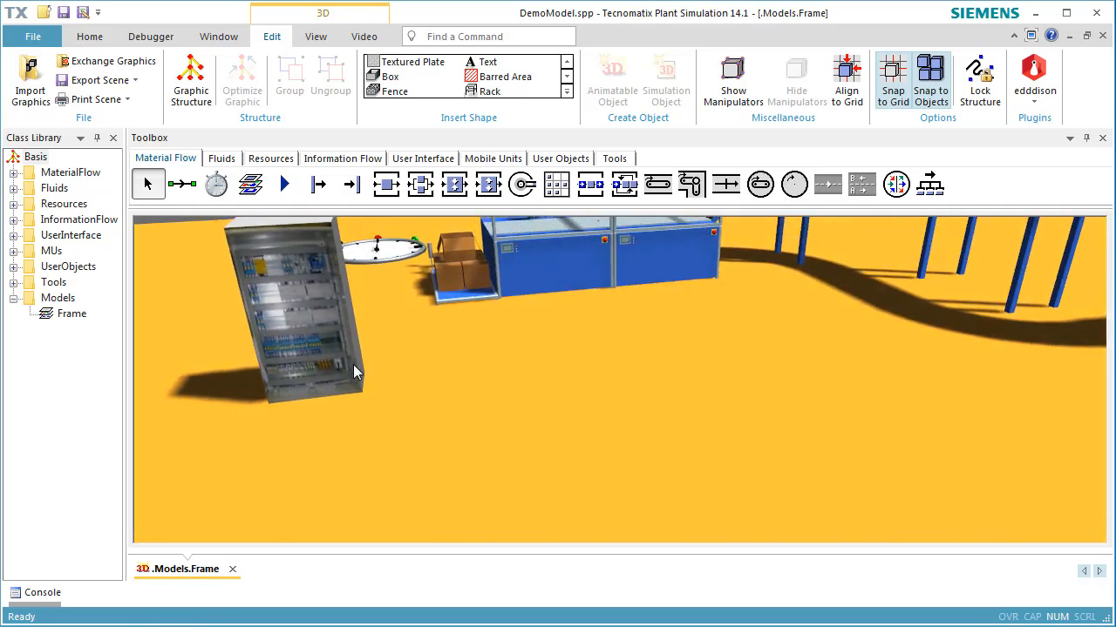
{"action": "left_click", "coordinate": [333, 358]}
{"action": "right_click", "coordinate": [320, 356]}
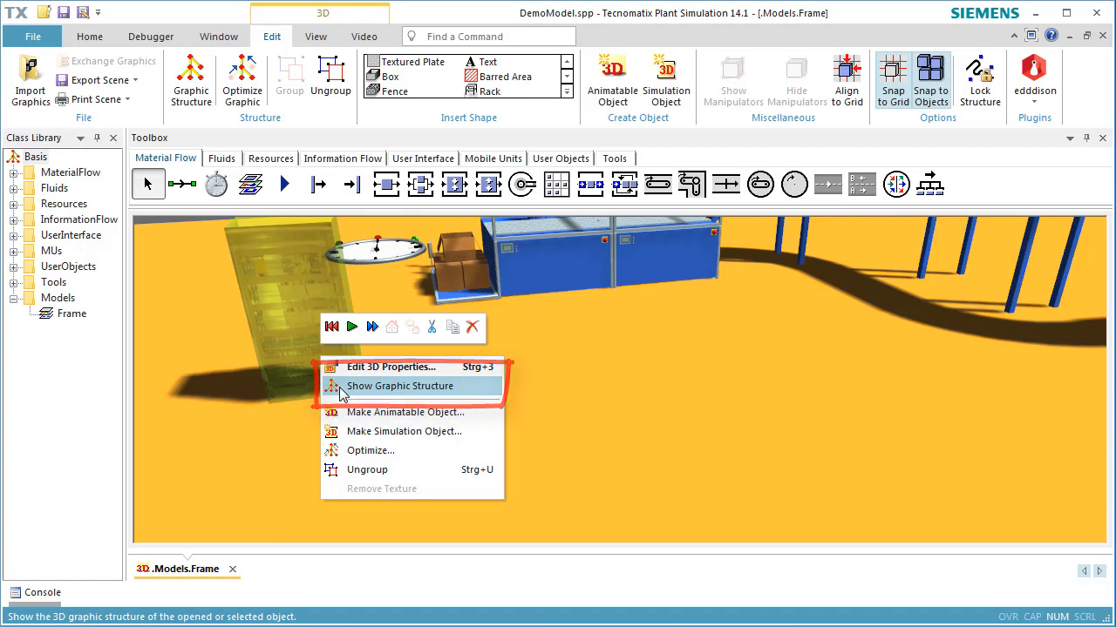
{"action": "left_click", "coordinate": [340, 388]}
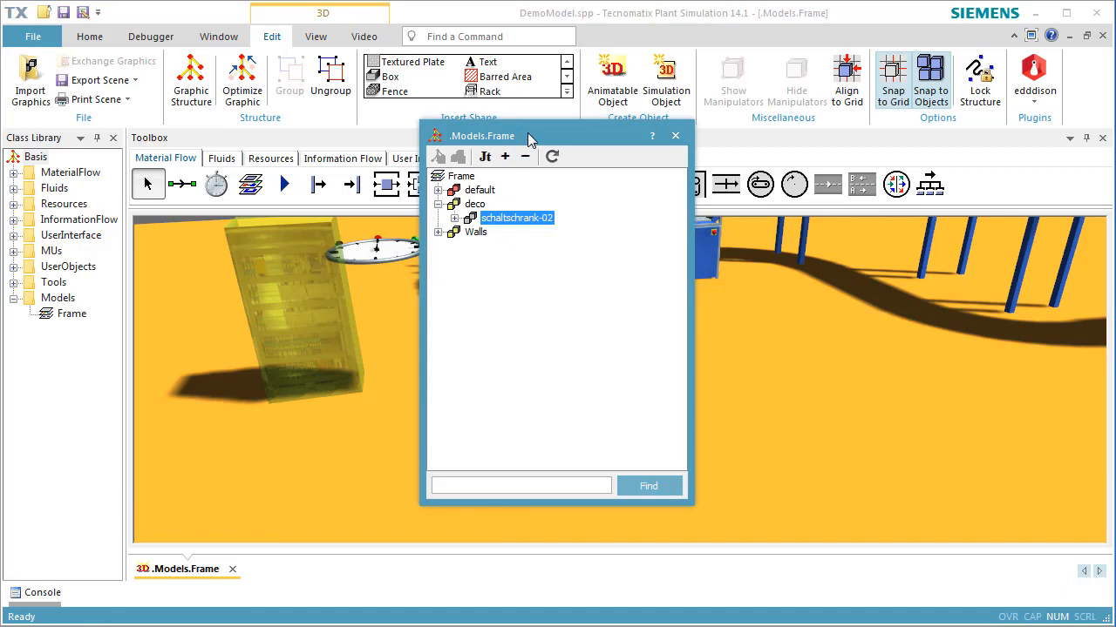
{"action": "left_click_drag", "start_coordinate": [529, 139], "coordinate": [662, 153]}
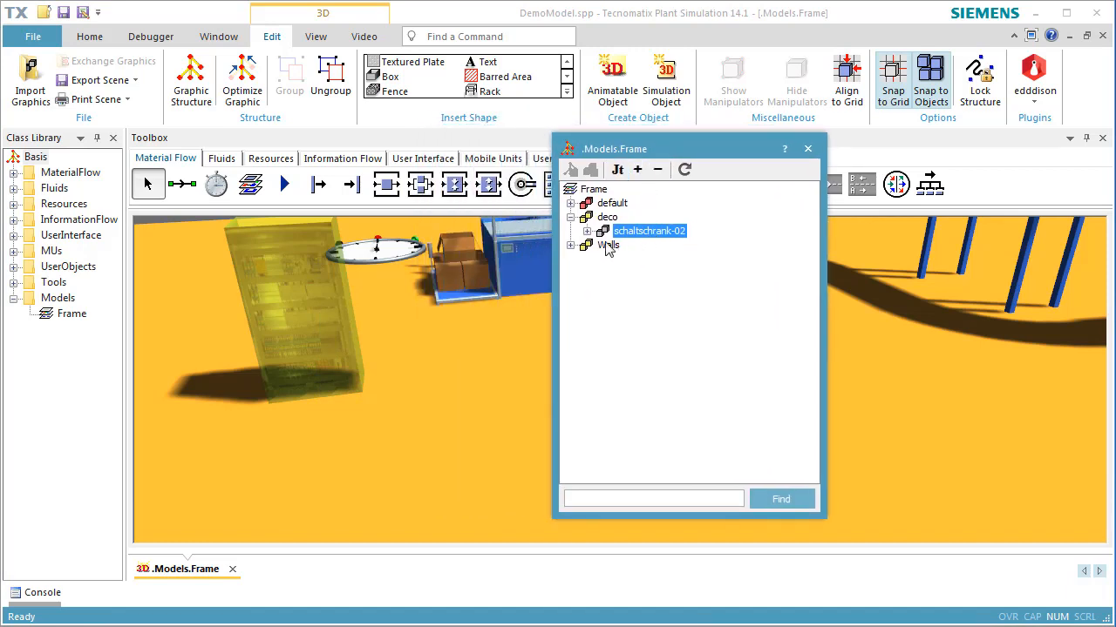
{"action": "left_click", "coordinate": [586, 231]}
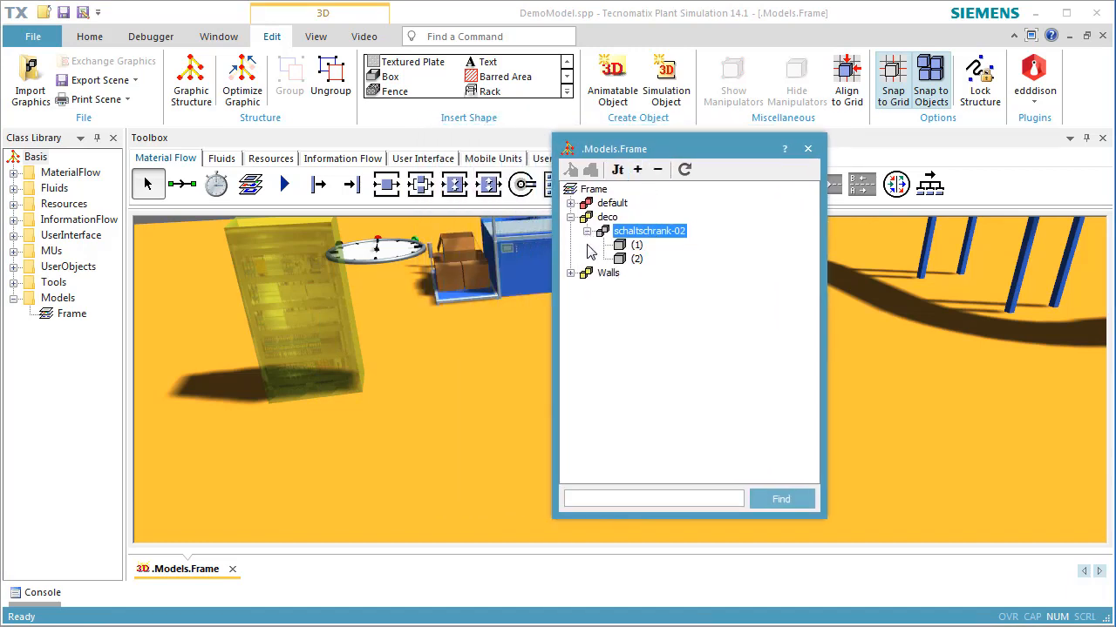
Step: Activate the material of part (2) of schaltschrank-02 in its 3D properties and close the graphic structure
{"action": "left_click", "coordinate": [616, 248]}
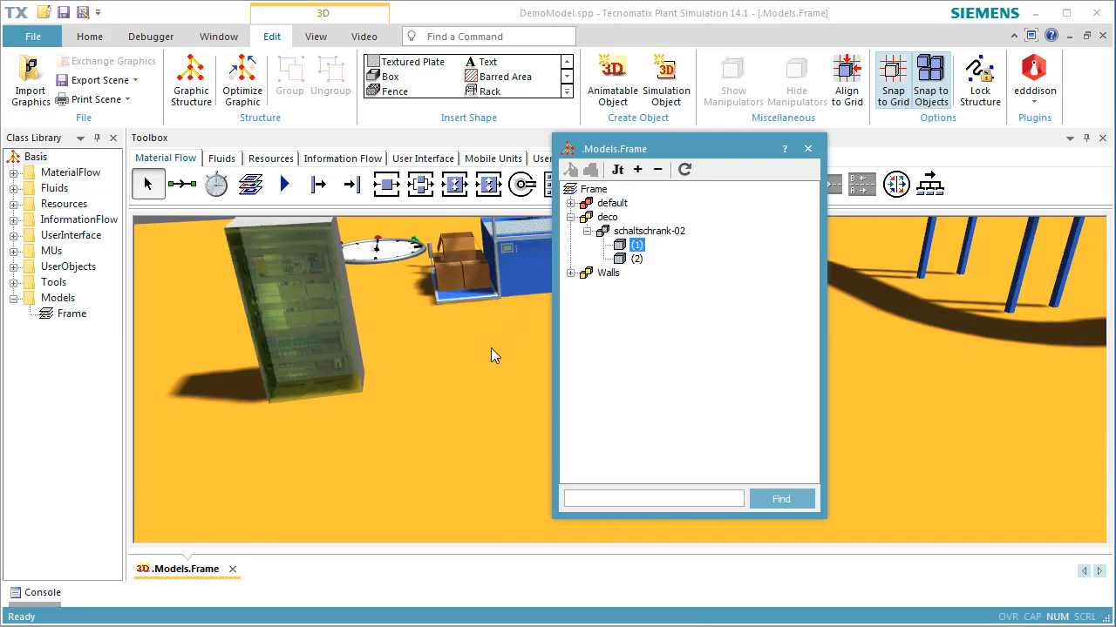
{"action": "left_click", "coordinate": [622, 259]}
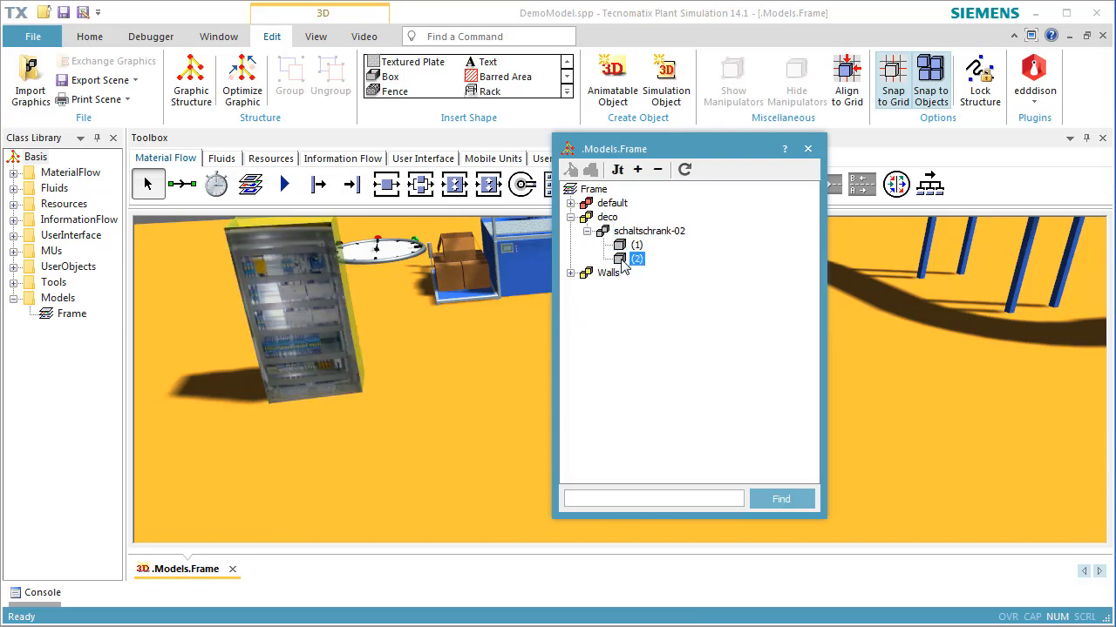
{"action": "right_click", "coordinate": [622, 261]}
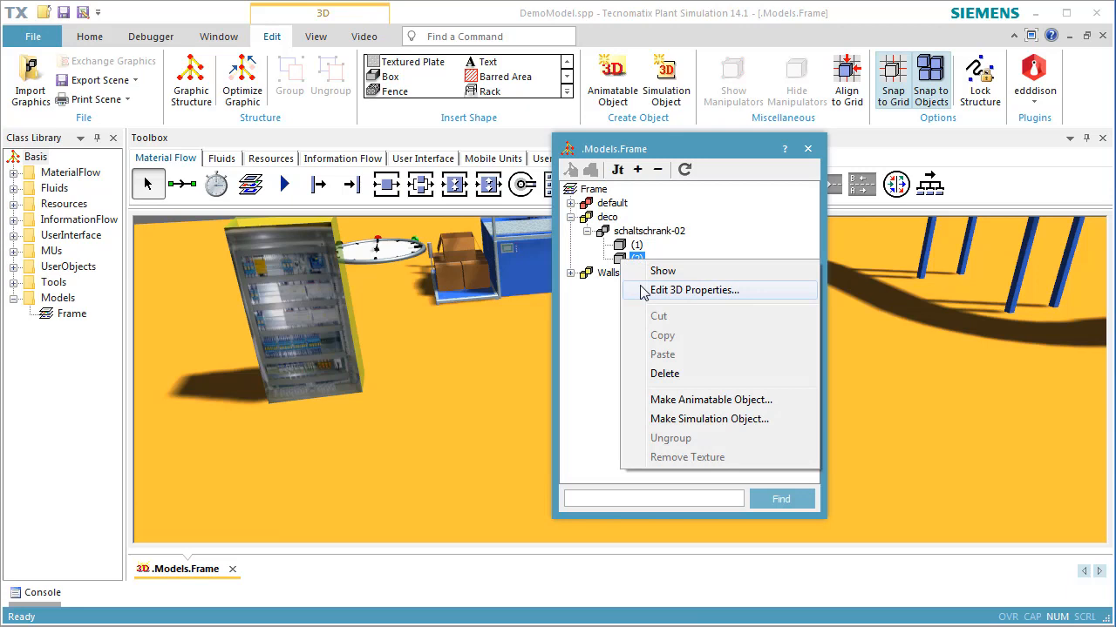
{"action": "left_click", "coordinate": [688, 290]}
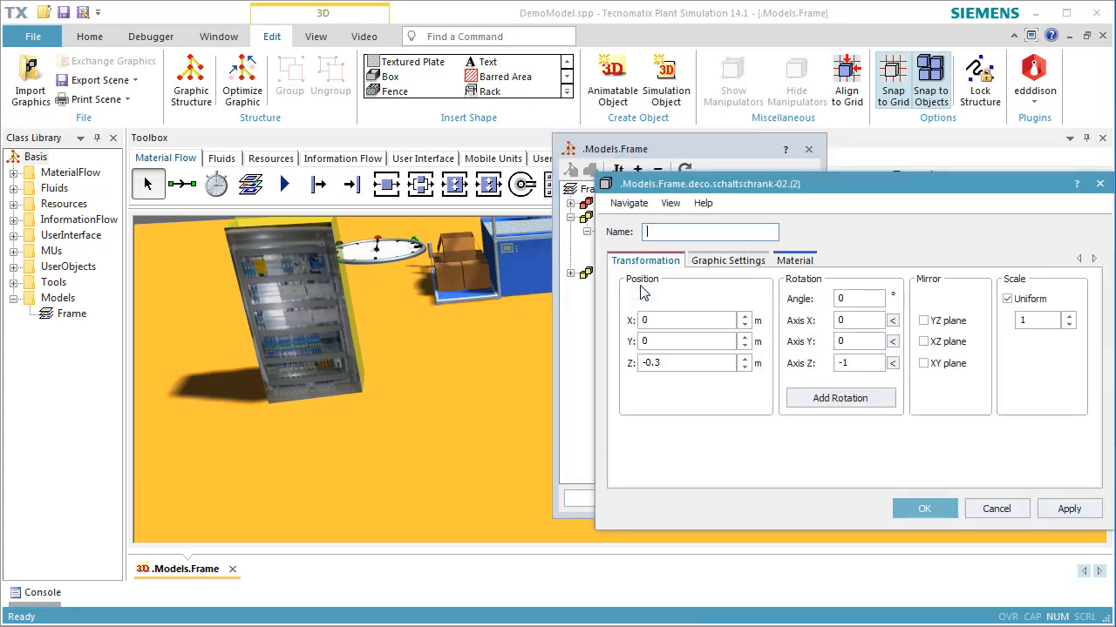
{"action": "left_click", "coordinate": [793, 260]}
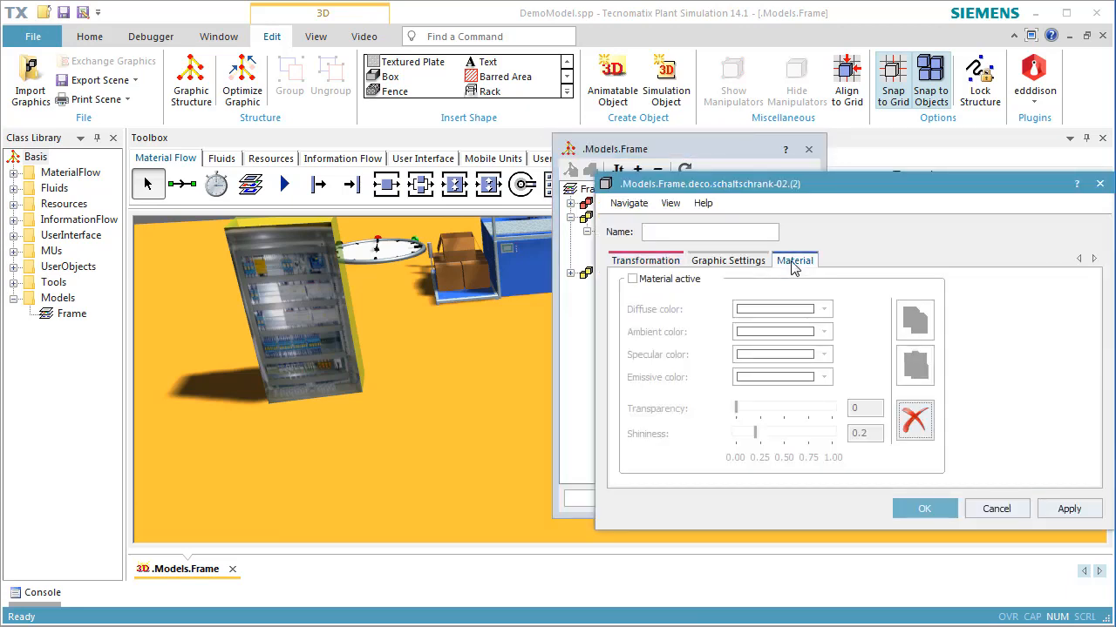
{"action": "left_click", "coordinate": [677, 284]}
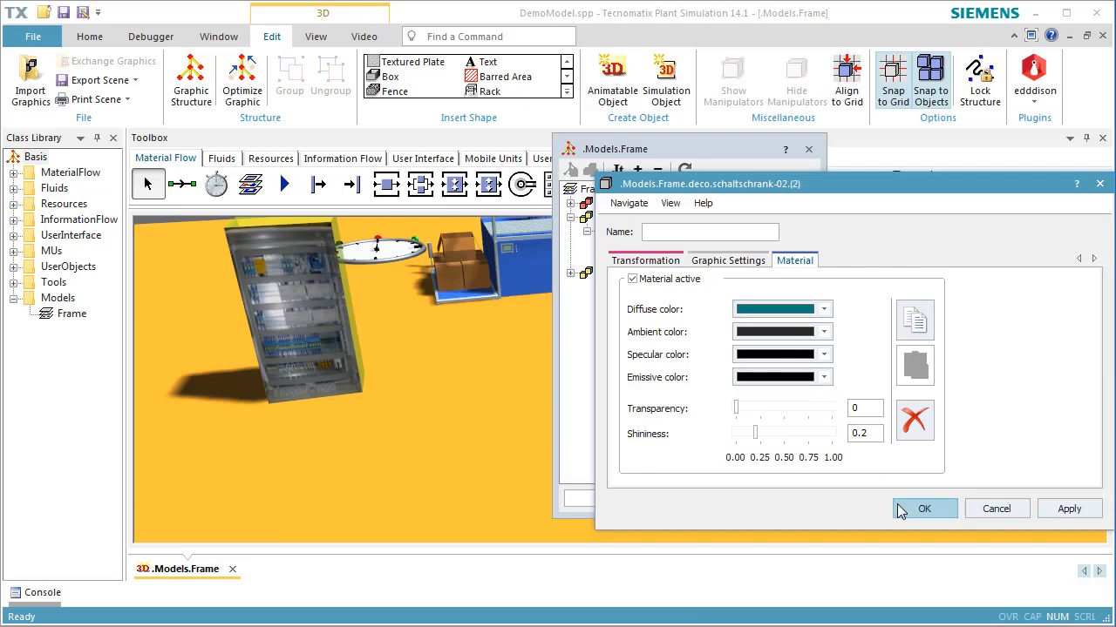
{"action": "left_click", "coordinate": [924, 509]}
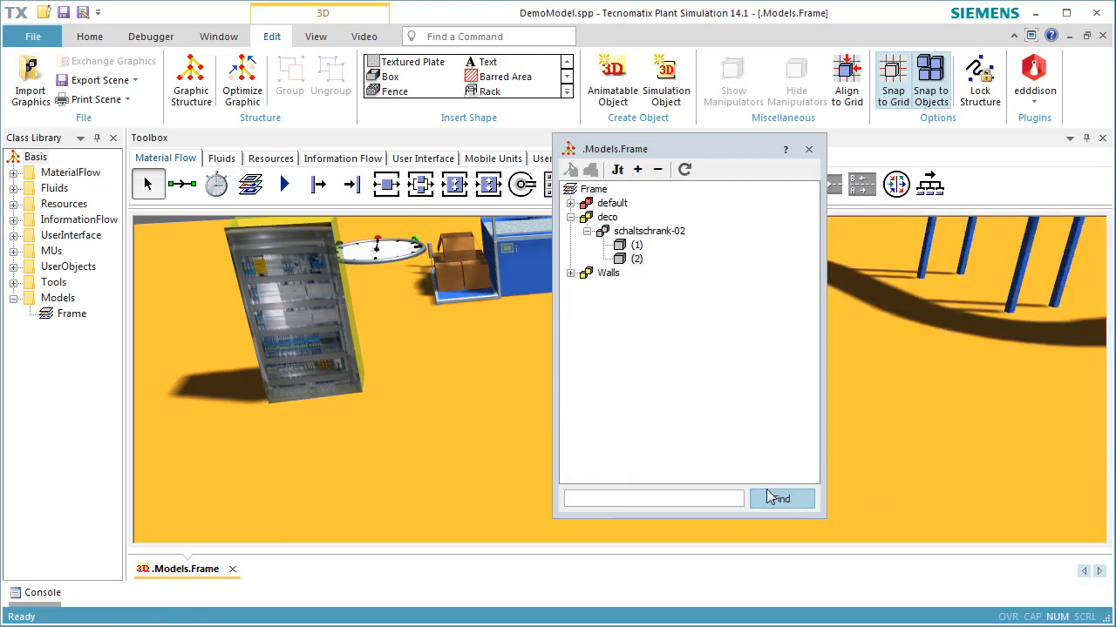
{"action": "left_click", "coordinate": [519, 417]}
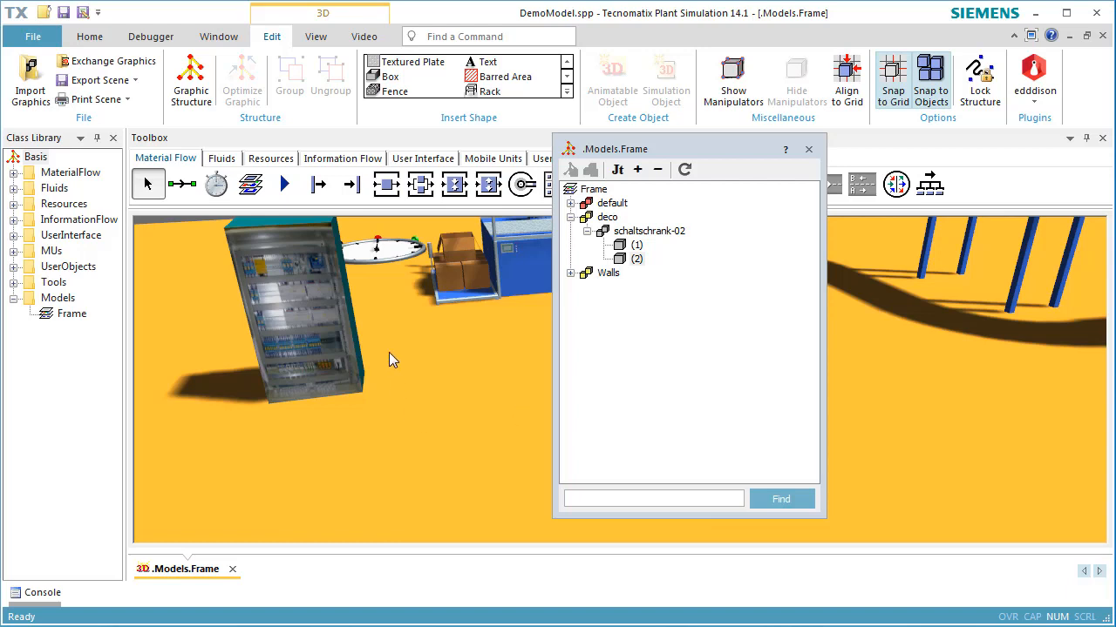
{"action": "middle_click_drag", "start_coordinate": [388, 352], "coordinate": [352, 359]}
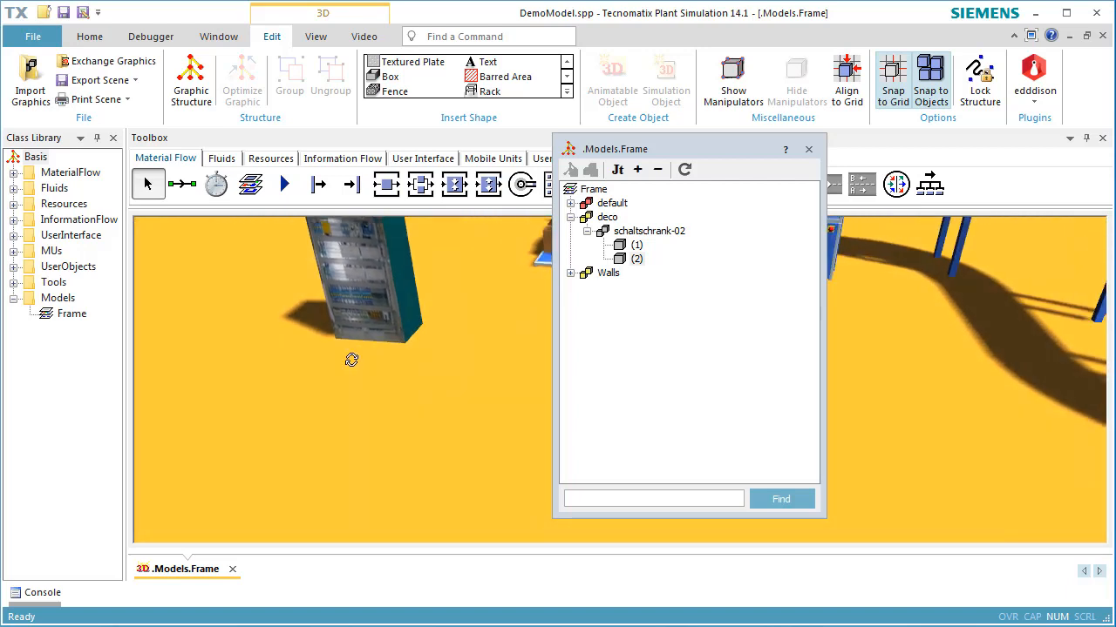
{"action": "left_click", "coordinate": [808, 149]}
Step: Import Rack.jt into the deco graphic group as shown in the view, with the Z-axis pointing up, placing it beside the control cabinet
{"action": "scroll", "coordinate": [683, 373], "scroll_direction": "down", "scroll_amount": 5}
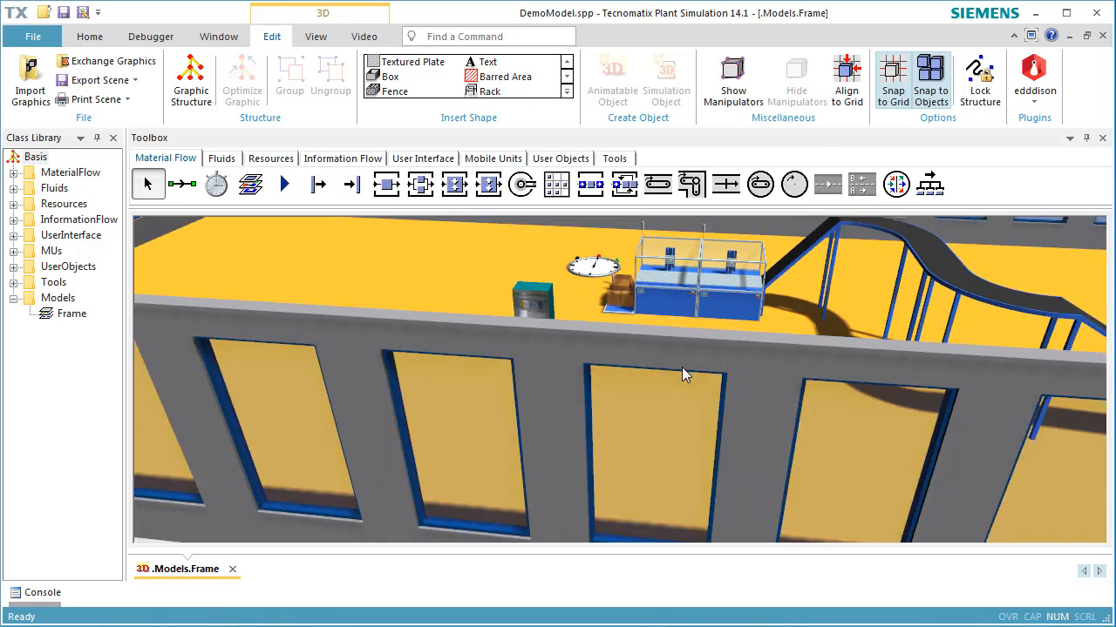
{"action": "middle_click_drag", "start_coordinate": [681, 365], "coordinate": [691, 393]}
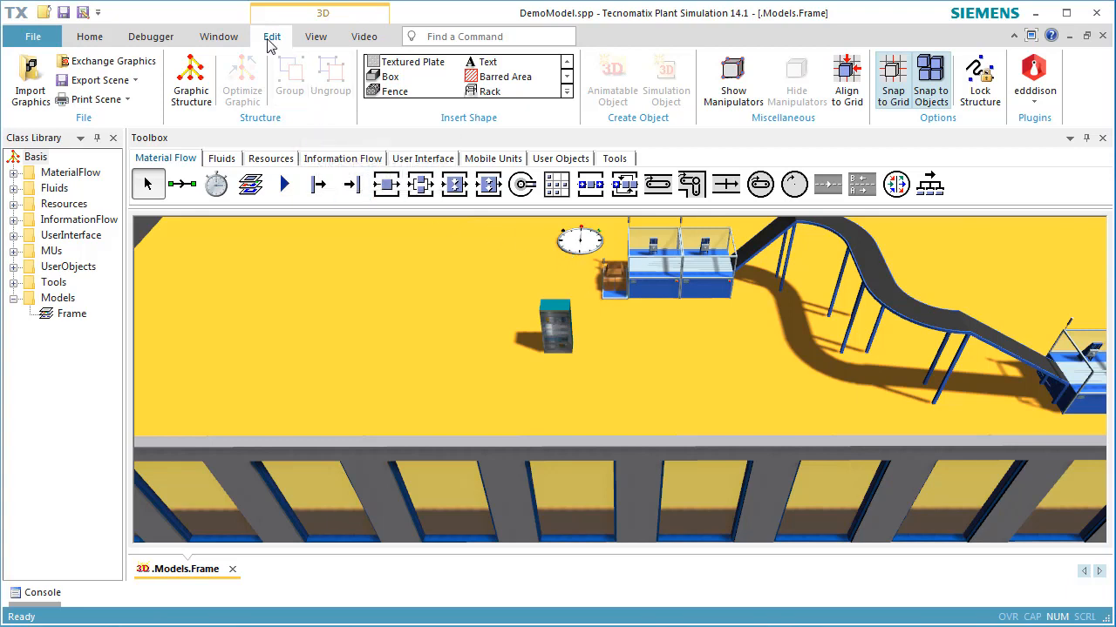
{"action": "left_click", "coordinate": [48, 84]}
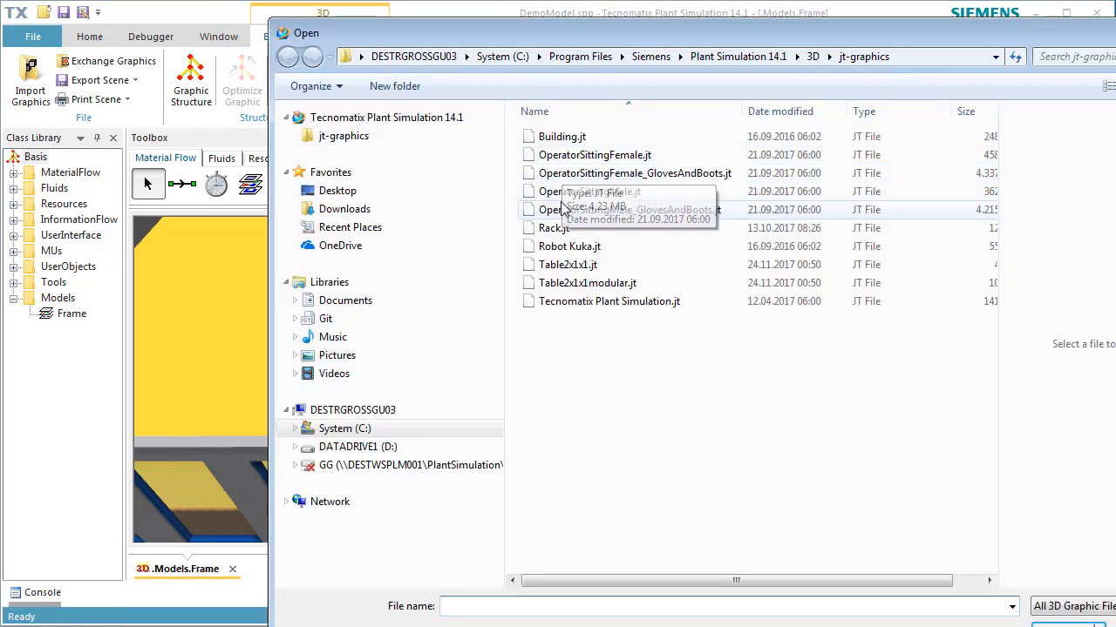
{"action": "left_click", "coordinate": [562, 228]}
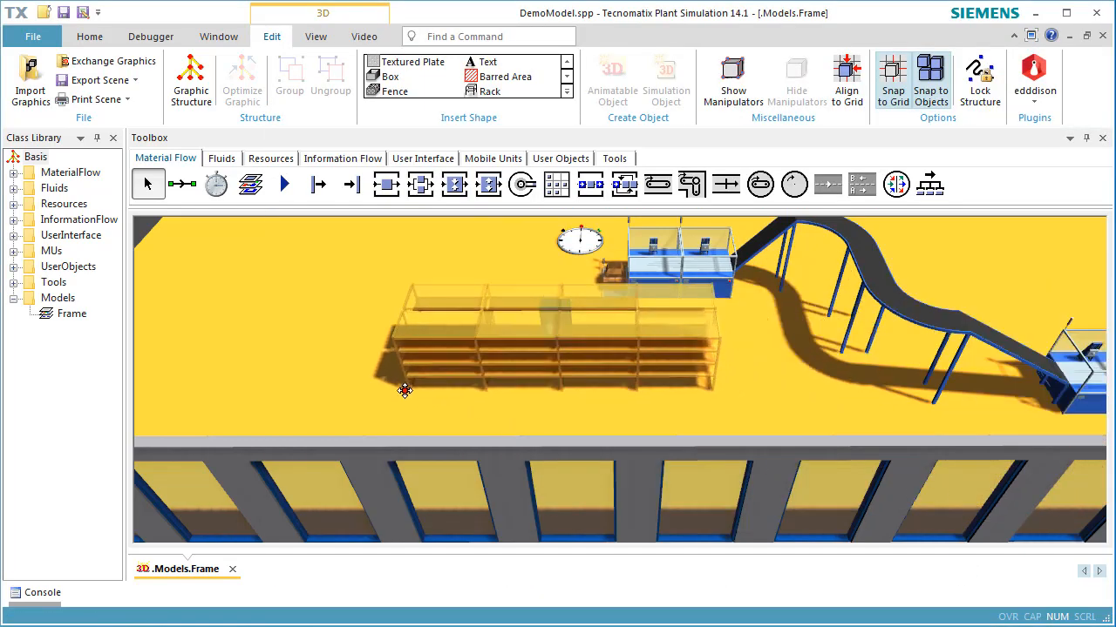
{"action": "left_click", "coordinate": [216, 324]}
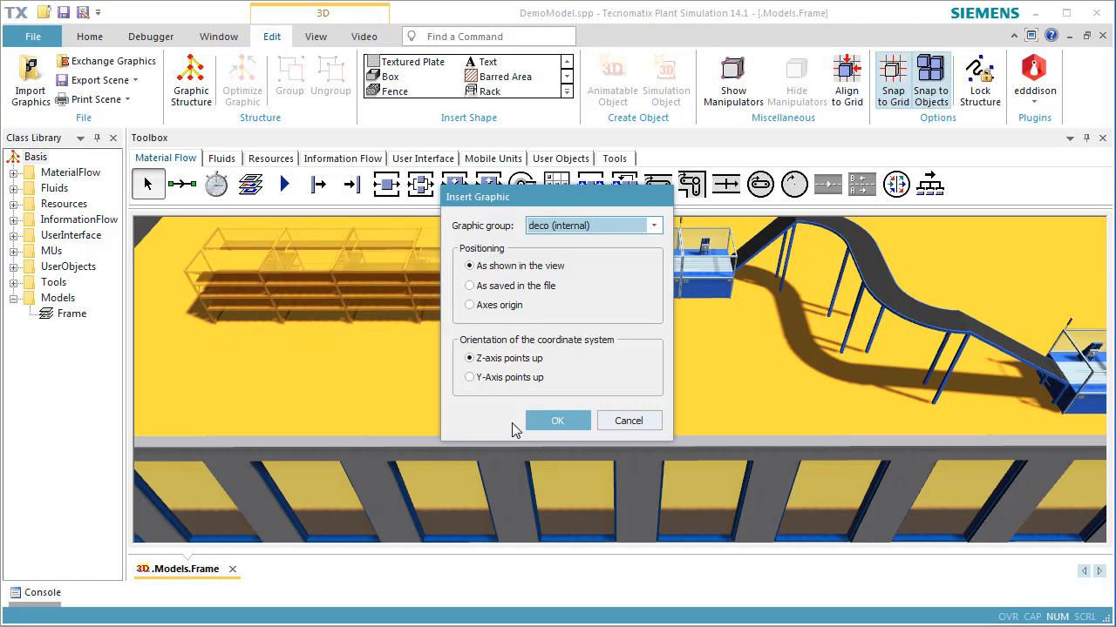
{"action": "left_click", "coordinate": [534, 422]}
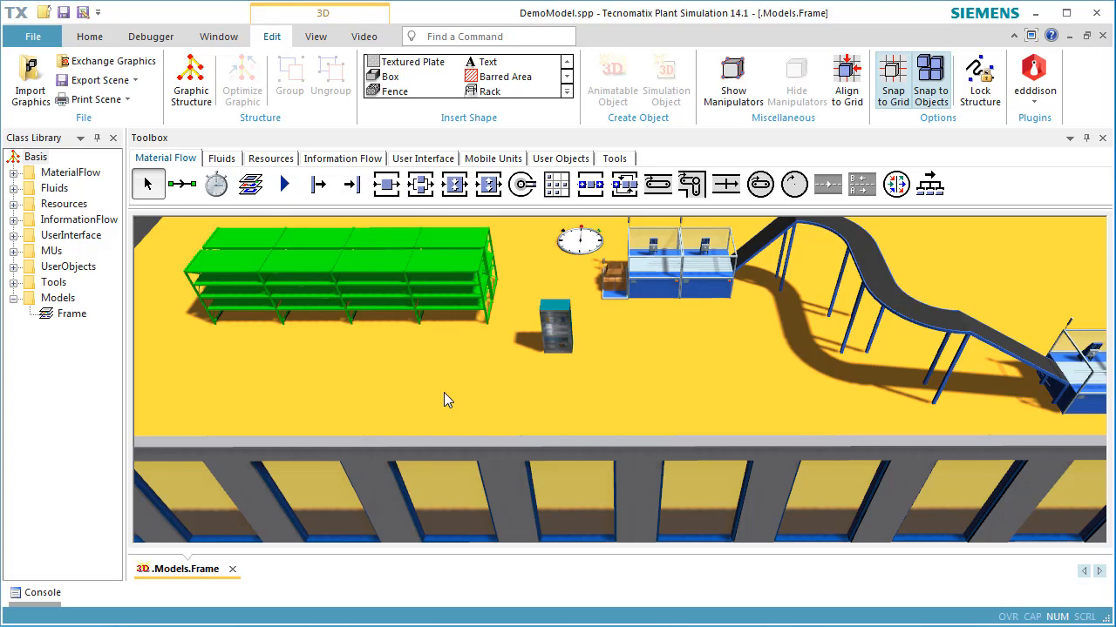
{"action": "right_click", "coordinate": [668, 350]}
Step: Create a deco rack with 1.5 m wide, 1 m high bays, 0.8 m board depth, 3 bays and 4 boards, and place it behind the green rack
{"action": "right_click_drag", "start_coordinate": [649, 343], "coordinate": [409, 514]}
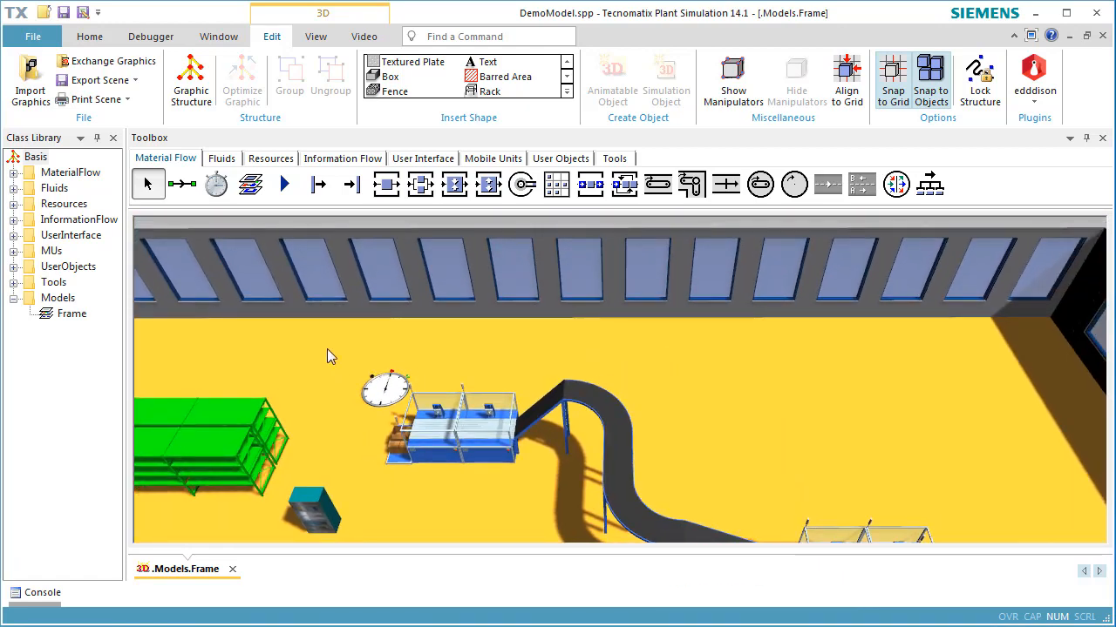
{"action": "left_click", "coordinate": [487, 92]}
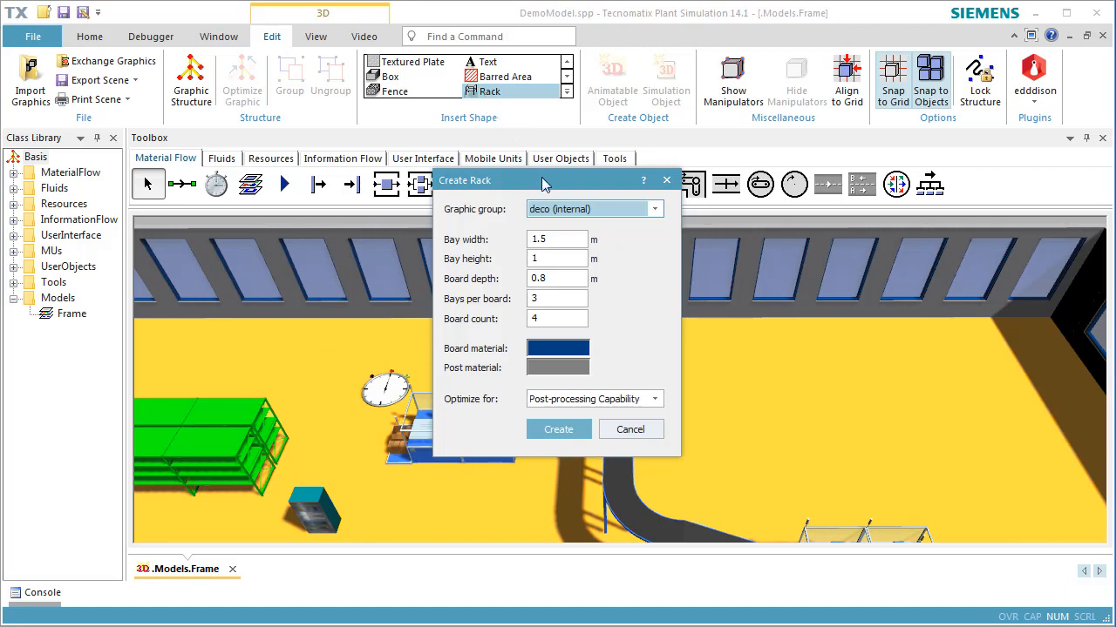
{"action": "left_click_drag", "start_coordinate": [544, 180], "coordinate": [426, 165]}
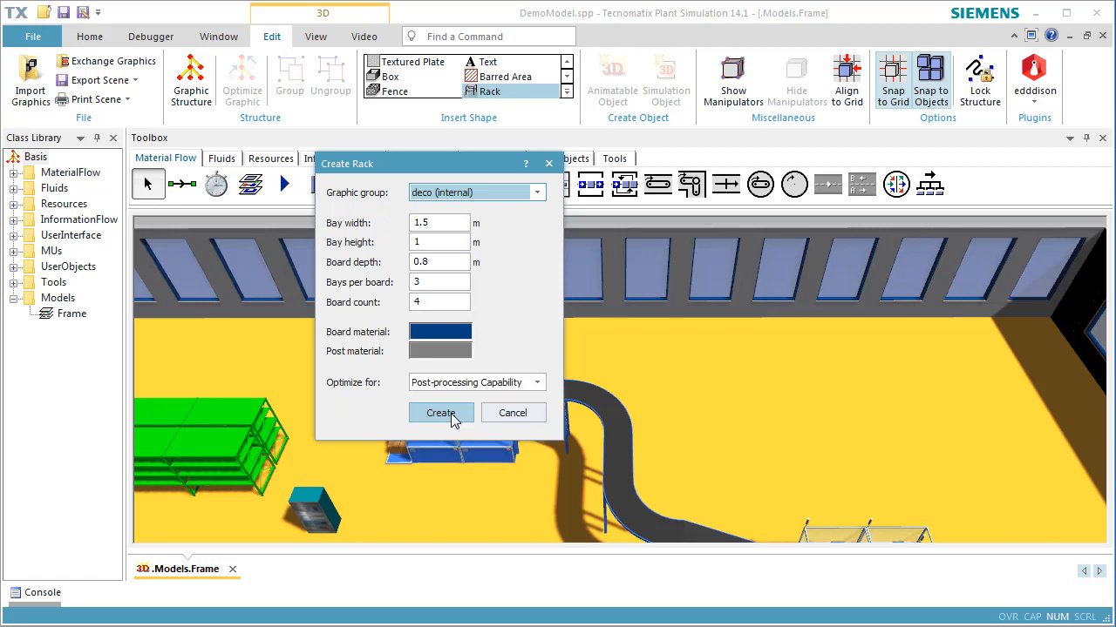
{"action": "left_click", "coordinate": [440, 413]}
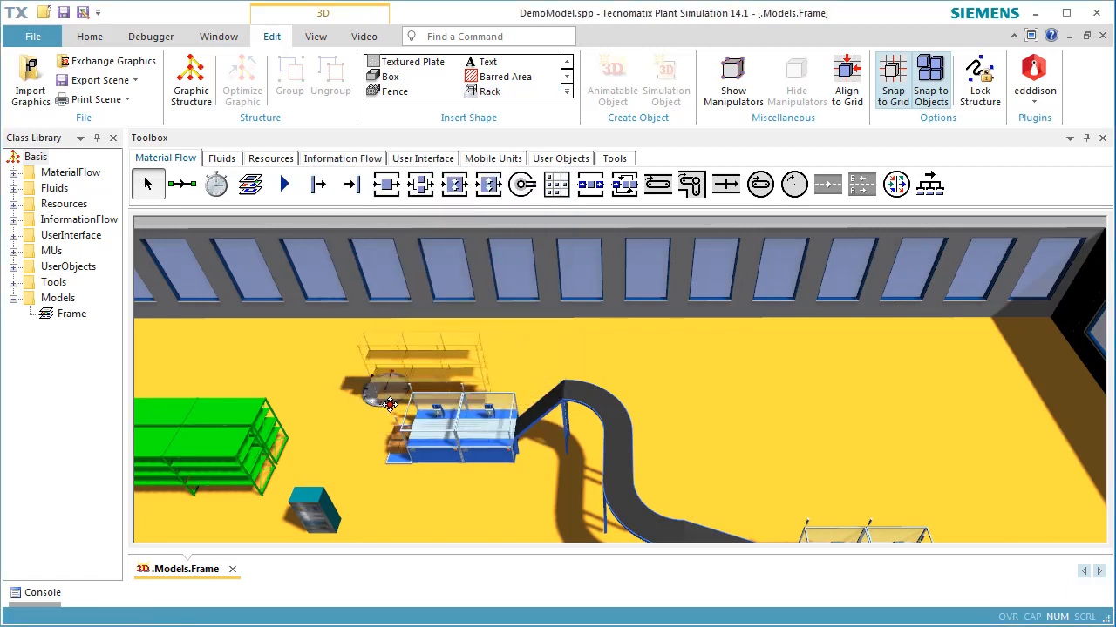
{"action": "left_click", "coordinate": [227, 385]}
{"action": "left_click", "coordinate": [314, 438]}
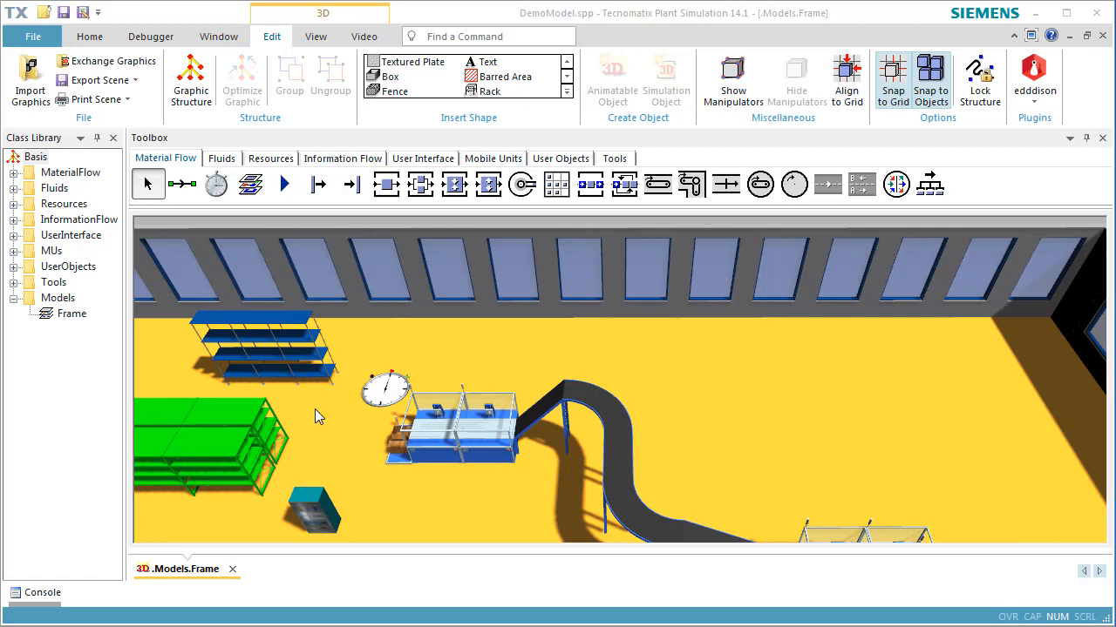
Step: Create a 3 × 3 m red barred area, rectangular with hatching, in the deco group and place it on the floor in front of the cabinet
{"action": "left_click_drag", "start_coordinate": [391, 493], "coordinate": [393, 352]}
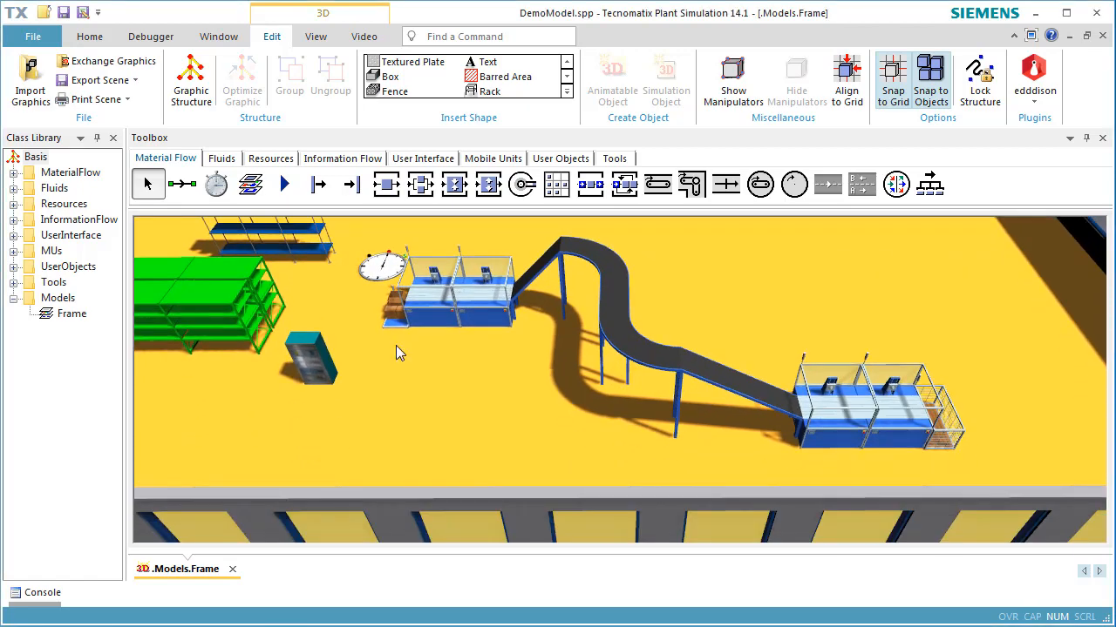
{"action": "left_click", "coordinate": [506, 76]}
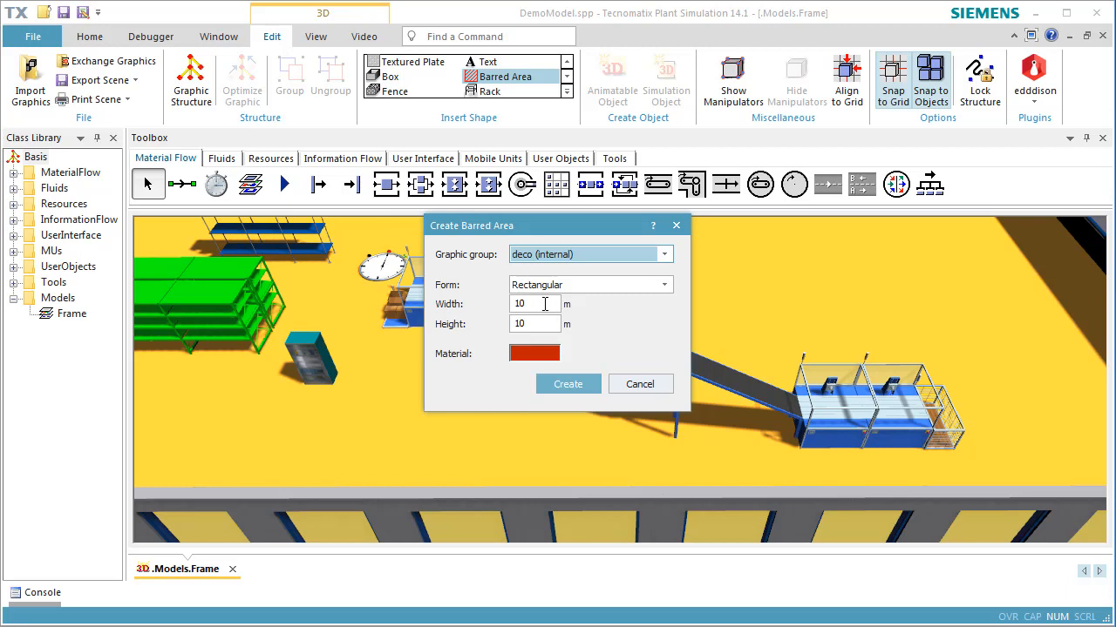
{"action": "double_click", "coordinate": [545, 303]}
{"action": "type", "text": "3"}
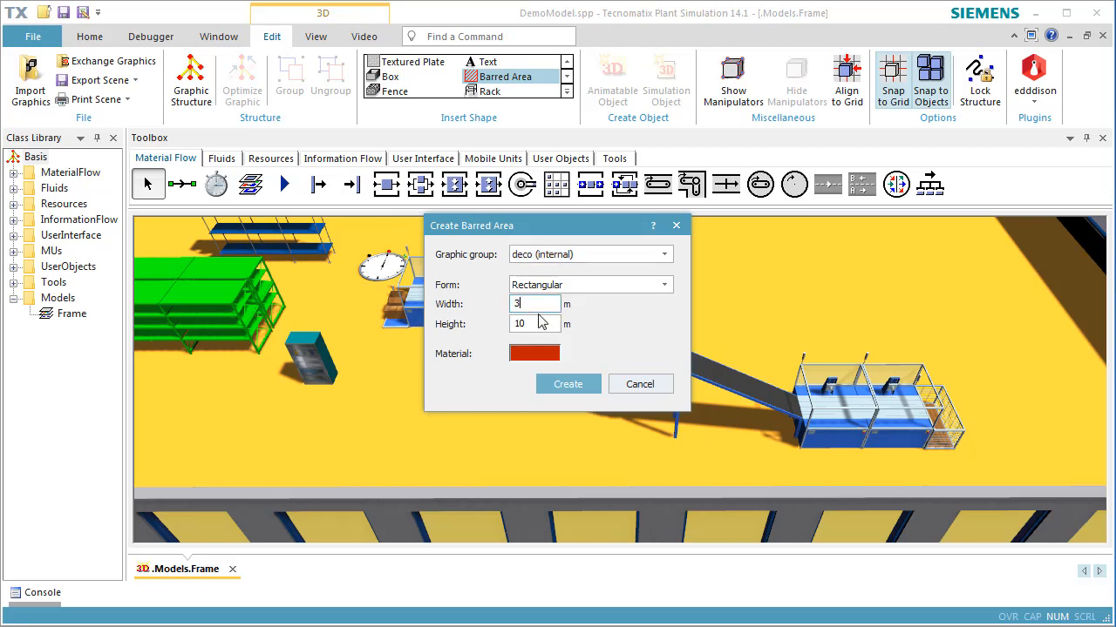
{"action": "double_click", "coordinate": [541, 323]}
{"action": "type", "text": "3"}
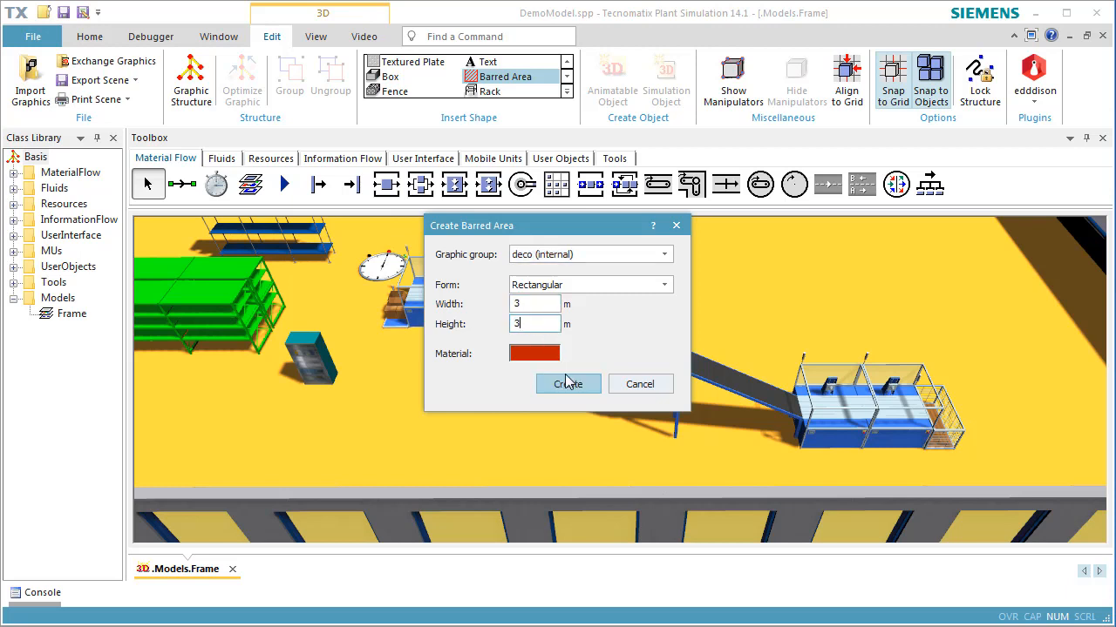
{"action": "left_click", "coordinate": [617, 287]}
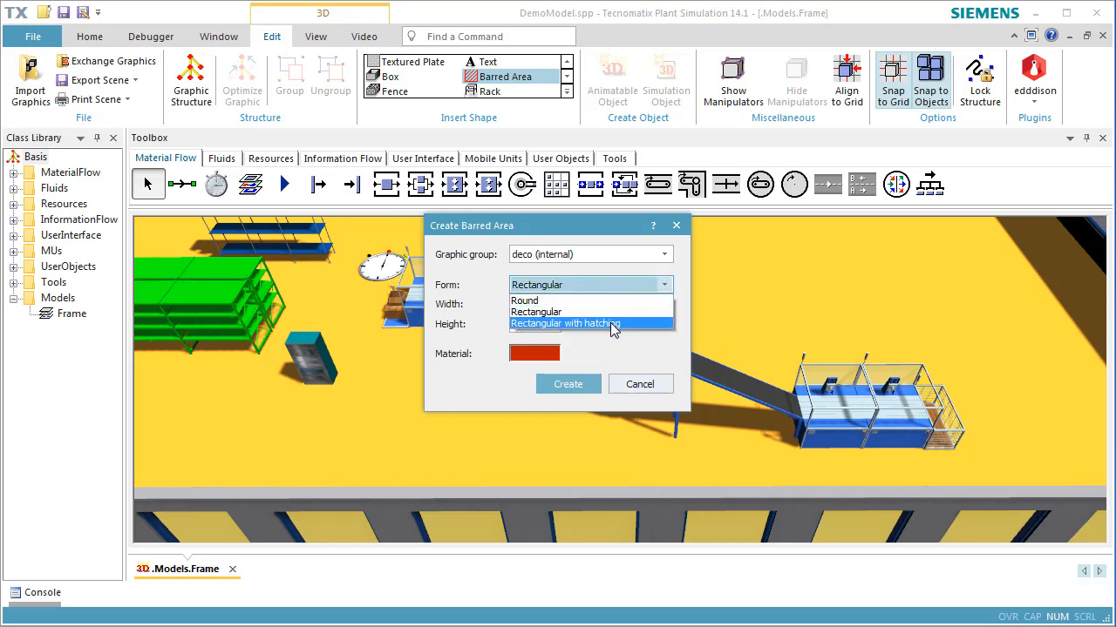
{"action": "left_click", "coordinate": [614, 323]}
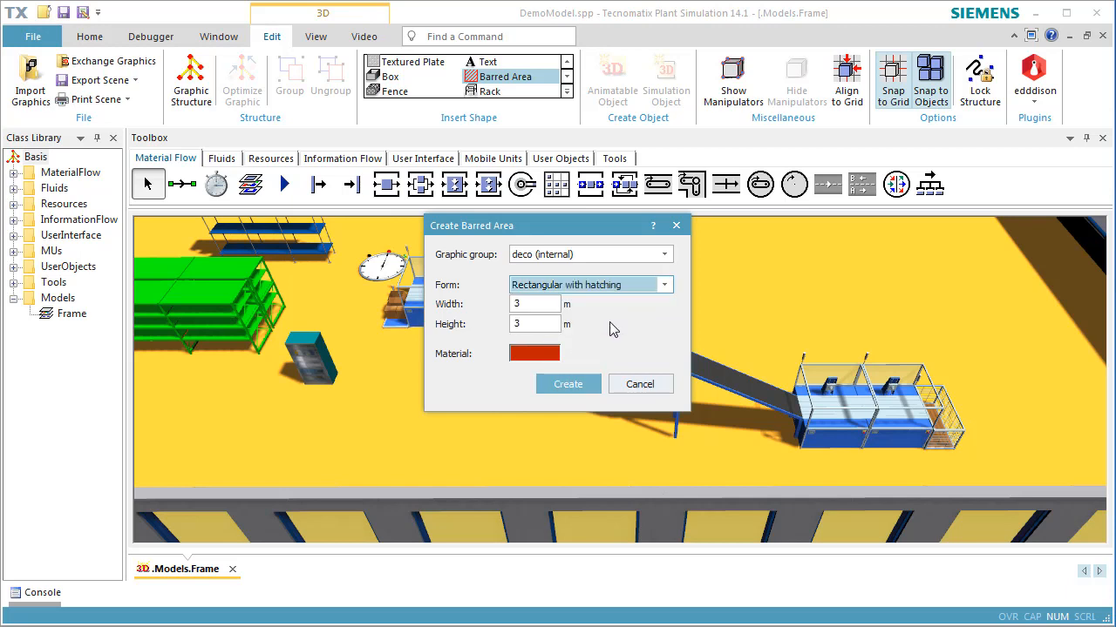
{"action": "left_click", "coordinate": [568, 384]}
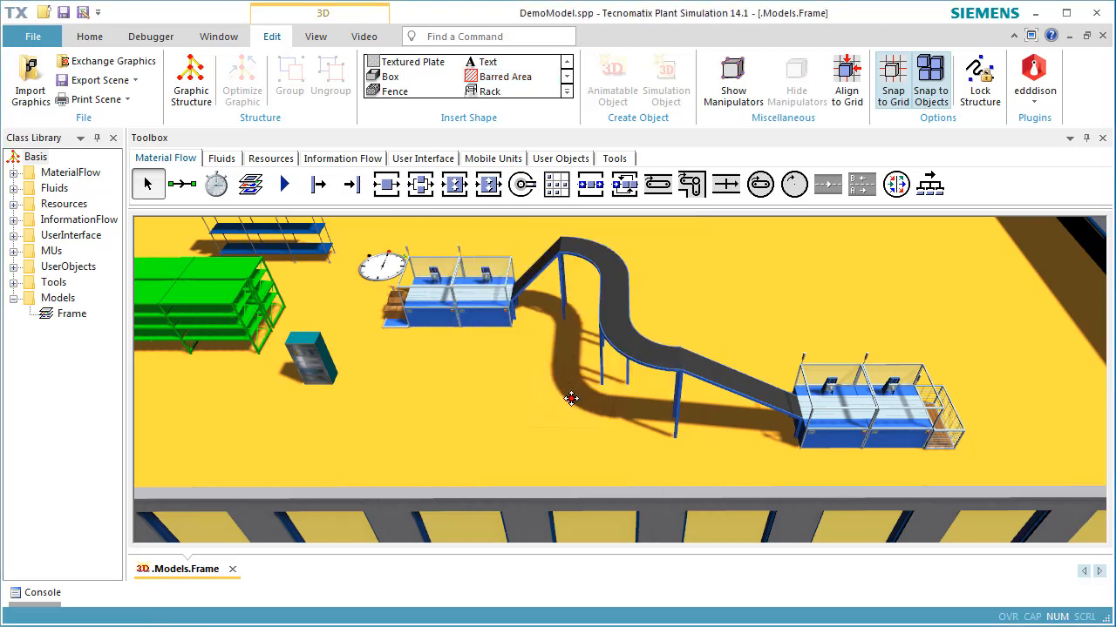
{"action": "left_click", "coordinate": [400, 417]}
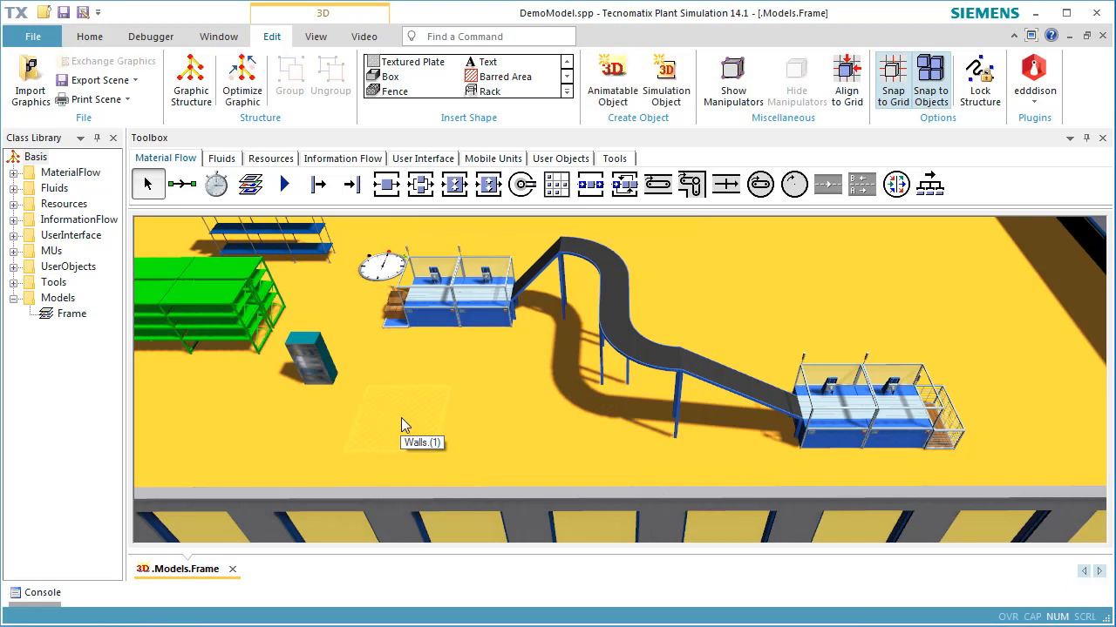
{"action": "left_click", "coordinate": [479, 418]}
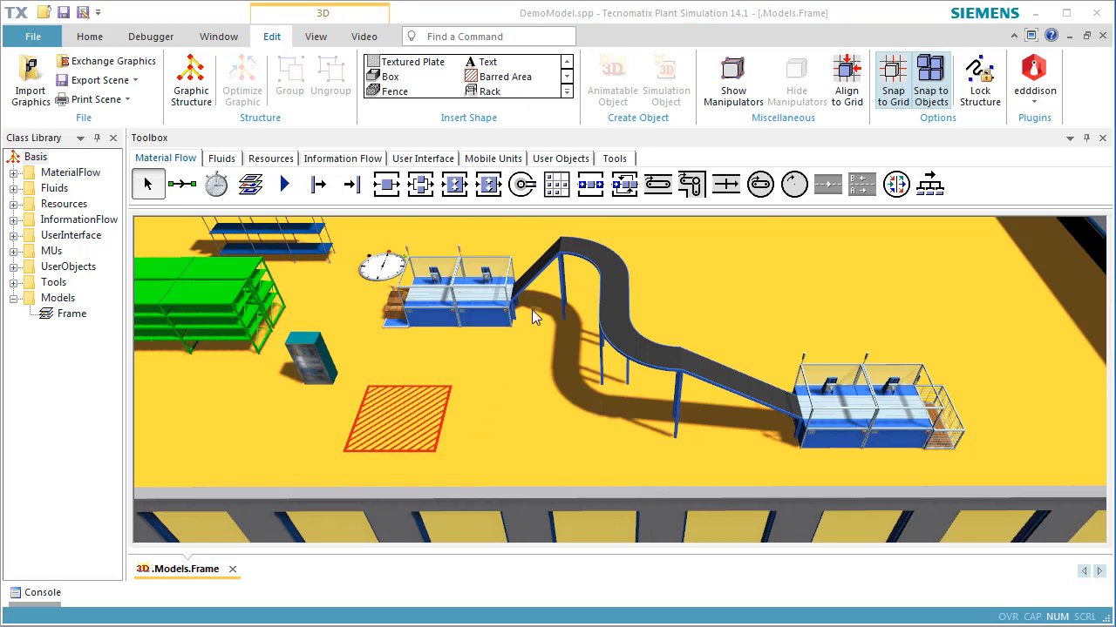
Step: Create a cuboid 20 m wide, 7 m deep and 0.02 m high in the deco group and place it along the back wall near the corner
{"action": "left_click", "coordinate": [567, 91]}
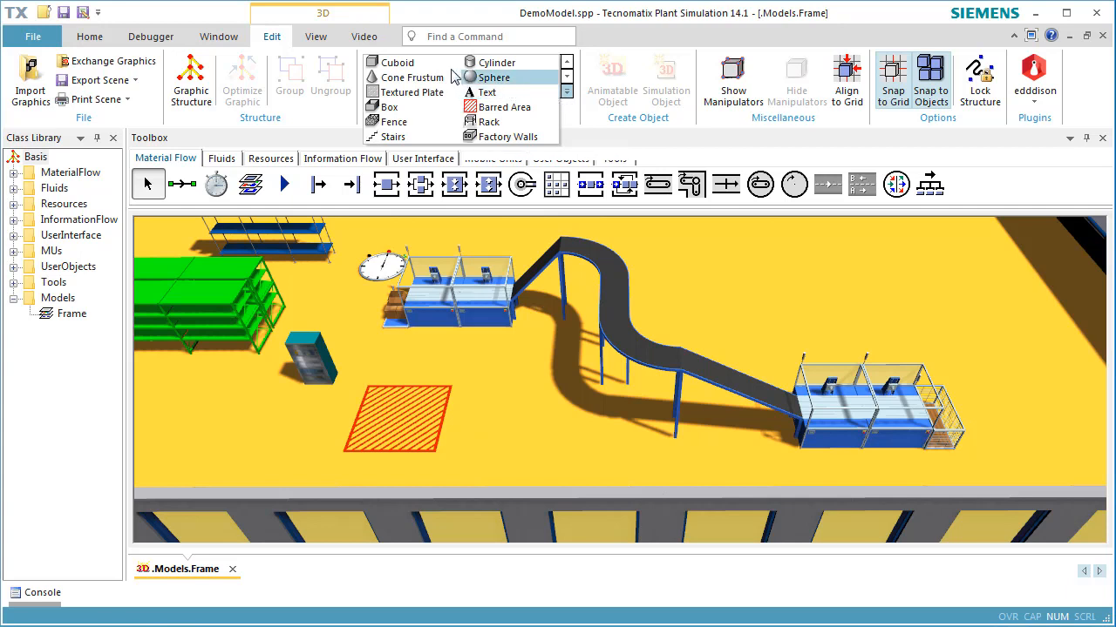
{"action": "left_click", "coordinate": [397, 63]}
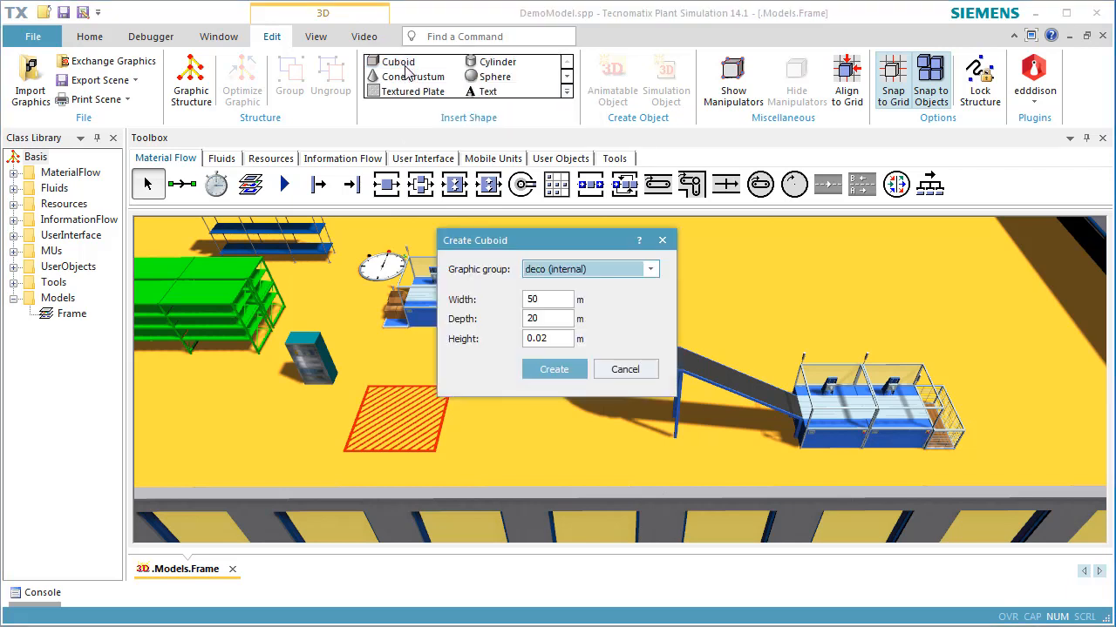
{"action": "double_click", "coordinate": [562, 299]}
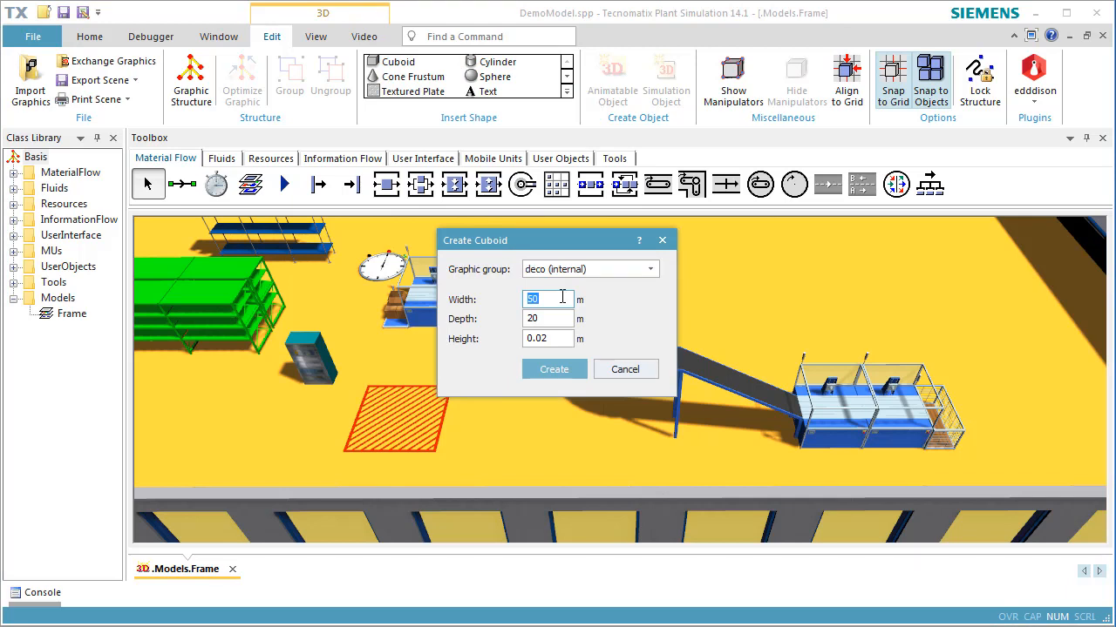
{"action": "type", "text": "20"}
{"action": "double_click", "coordinate": [568, 318]}
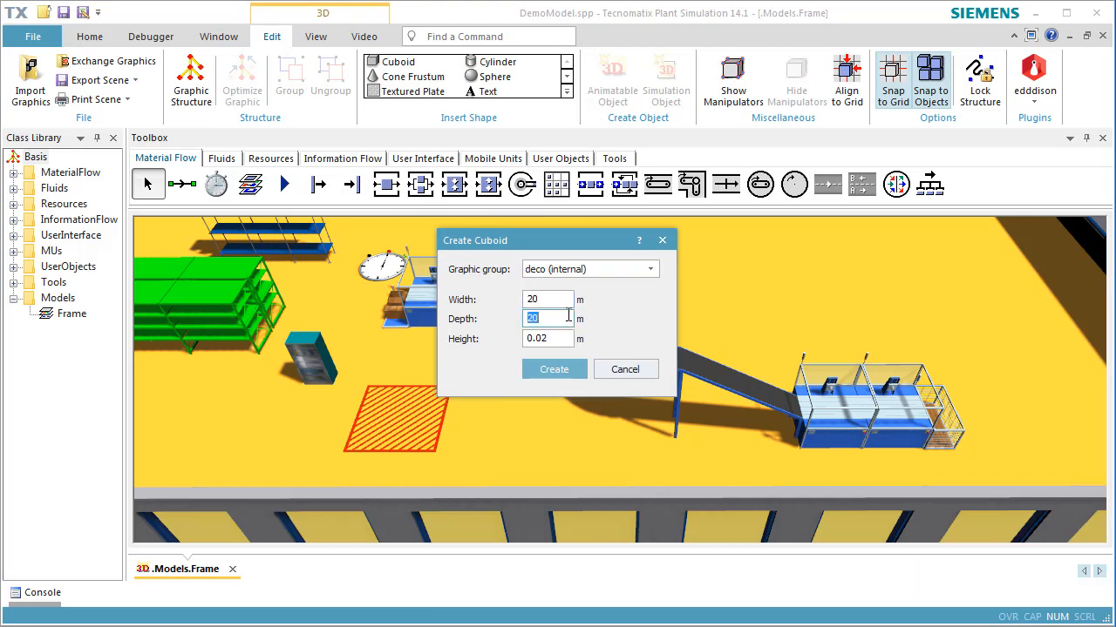
{"action": "type", "text": "7"}
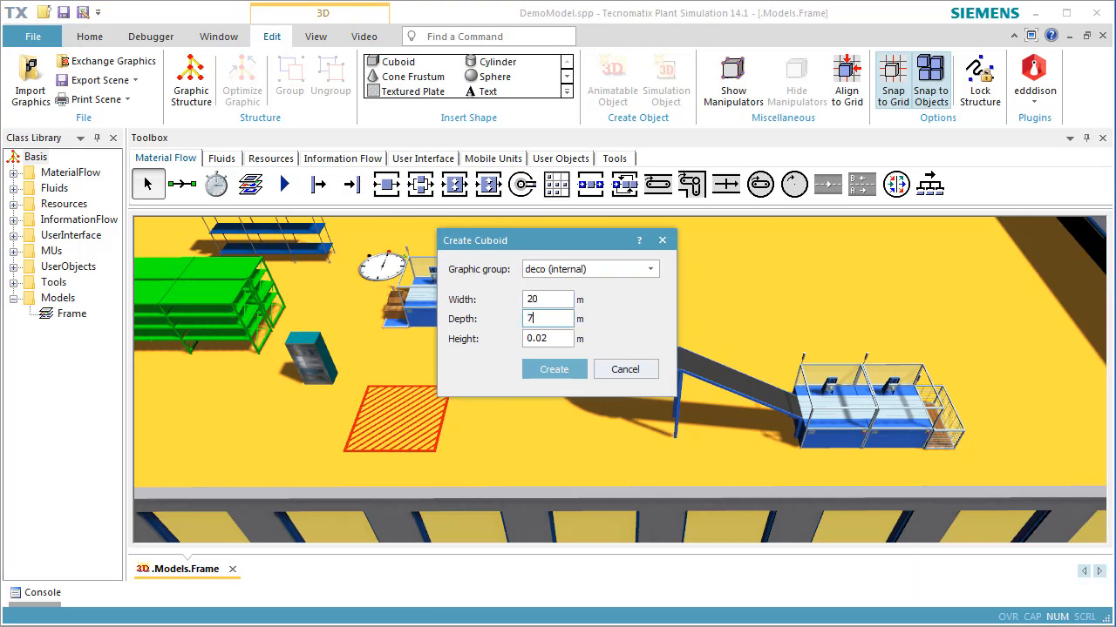
{"action": "left_click", "coordinate": [553, 370]}
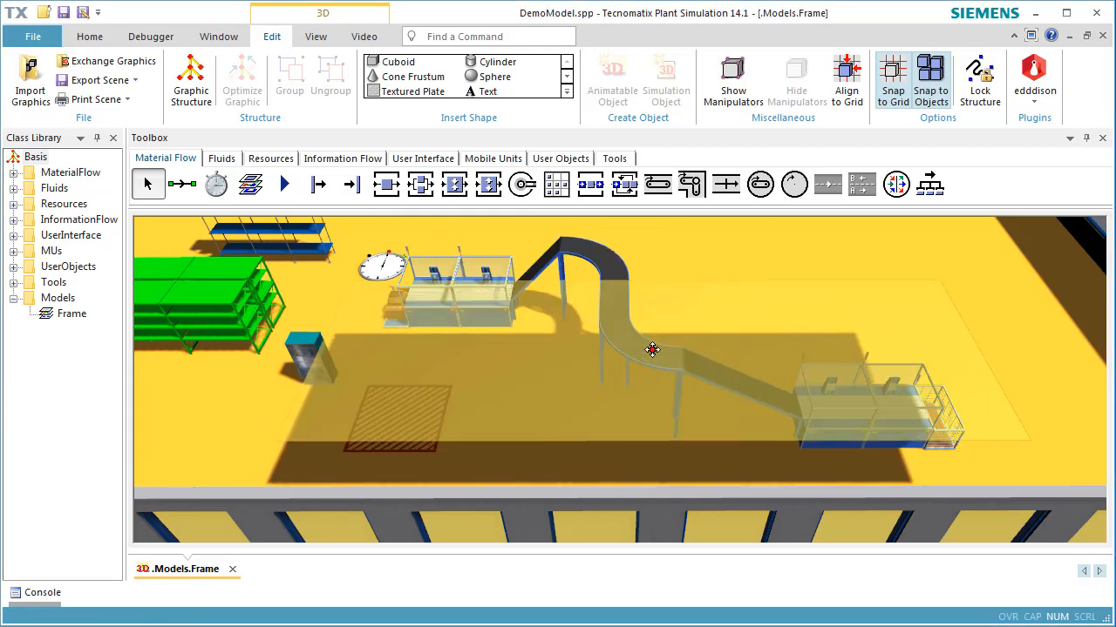
{"action": "scroll", "coordinate": [831, 269], "scroll_direction": "up", "scroll_amount": 2}
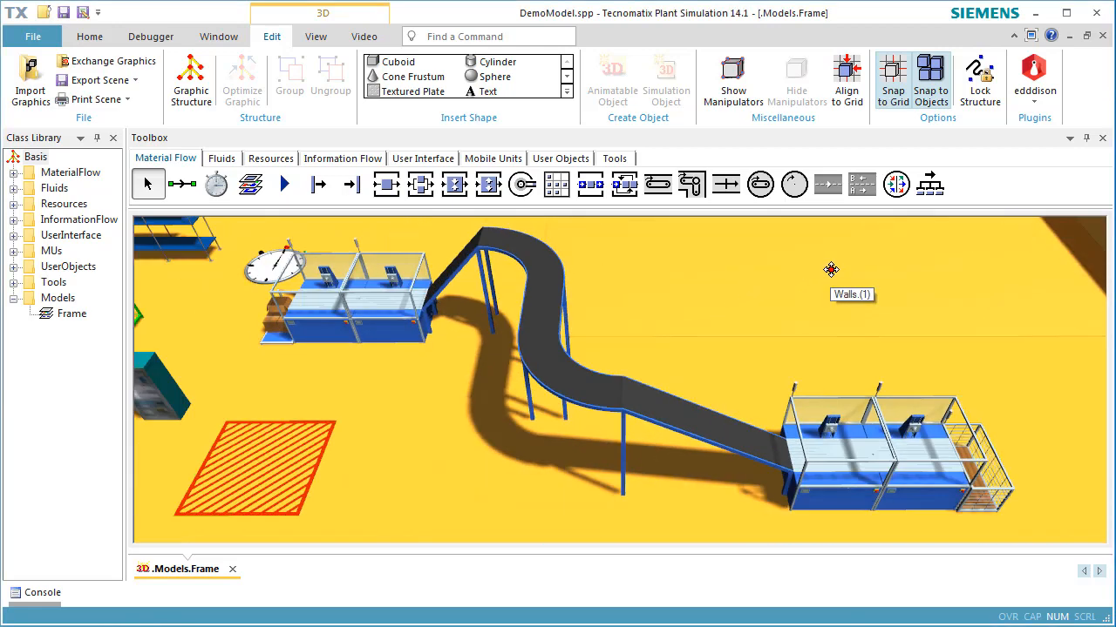
{"action": "scroll", "coordinate": [831, 268], "scroll_direction": "down", "scroll_amount": 4}
{"action": "middle_click_drag", "start_coordinate": [866, 259], "coordinate": [807, 369]}
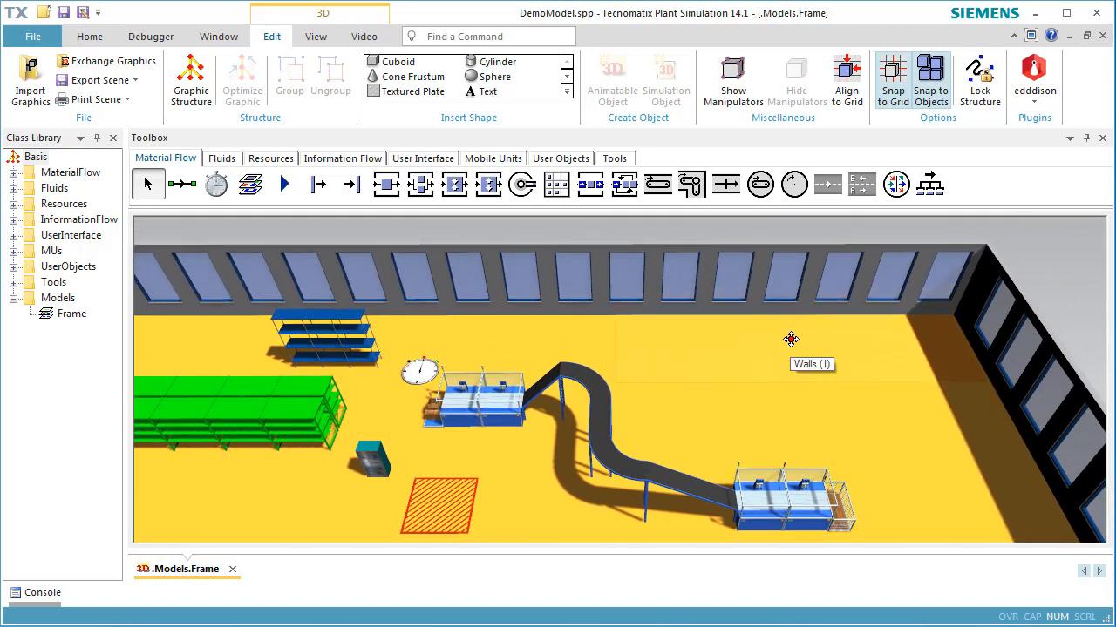
{"action": "left_click", "coordinate": [791, 341]}
Step: Raise the flat cuboid by setting its Z position to 4 m in its 3D properties
{"action": "right_click", "coordinate": [793, 346]}
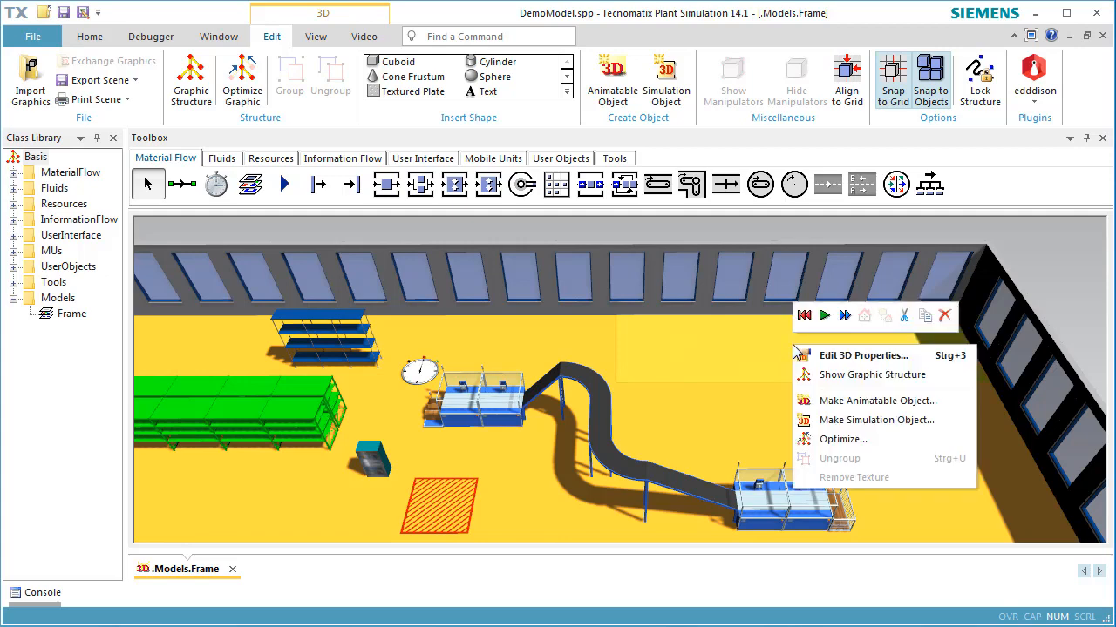
{"action": "left_click", "coordinate": [807, 361]}
{"action": "double_click", "coordinate": [696, 336]}
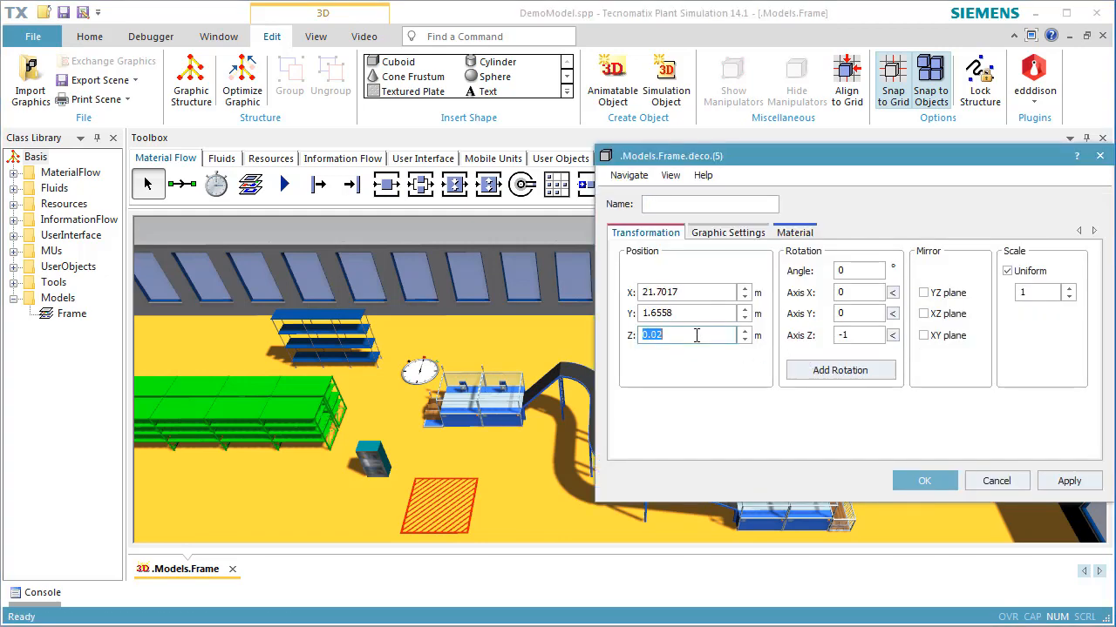
{"action": "type", "text": "4"}
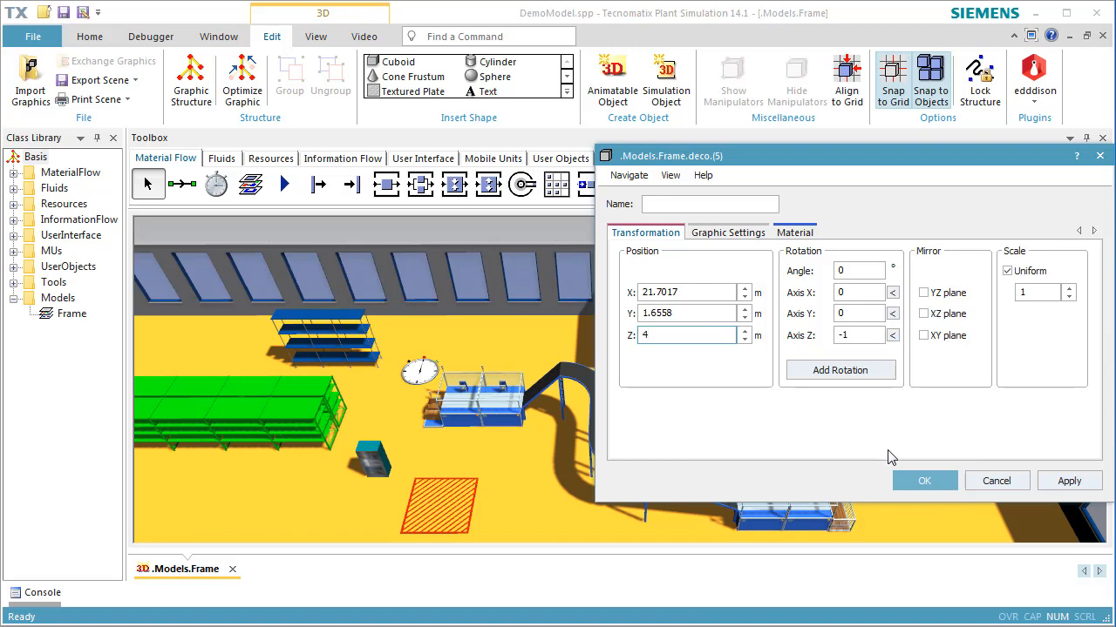
{"action": "left_click", "coordinate": [917, 482]}
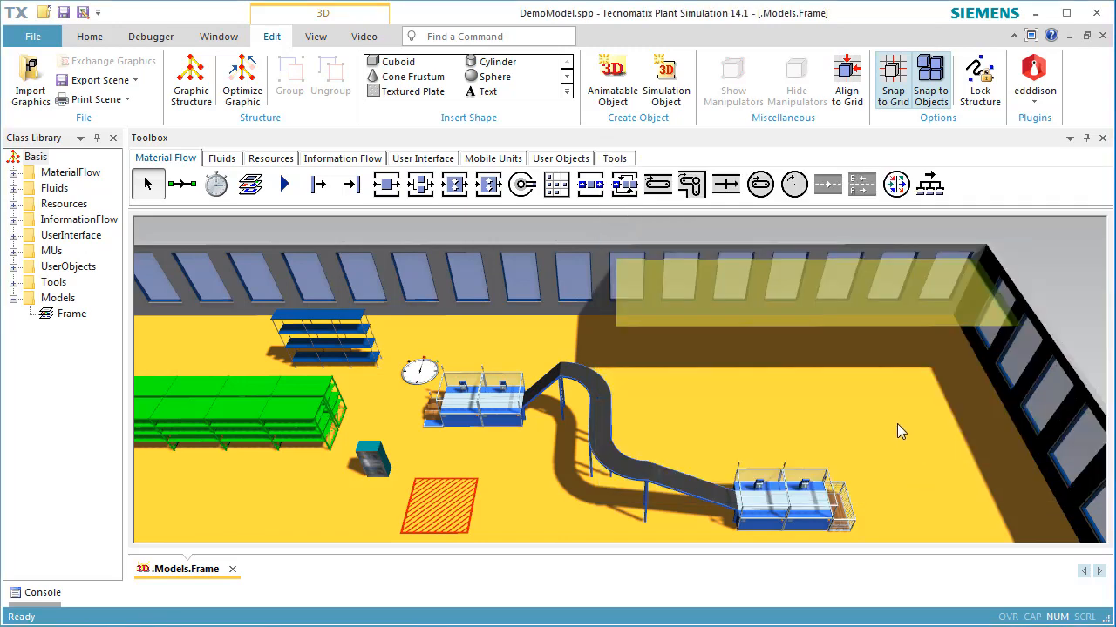
{"action": "left_click", "coordinate": [897, 424]}
Step: Activate the raised plate's material and set its diffuse color to brown from the standard color palette
{"action": "left_click_drag", "start_coordinate": [897, 423], "coordinate": [905, 395]}
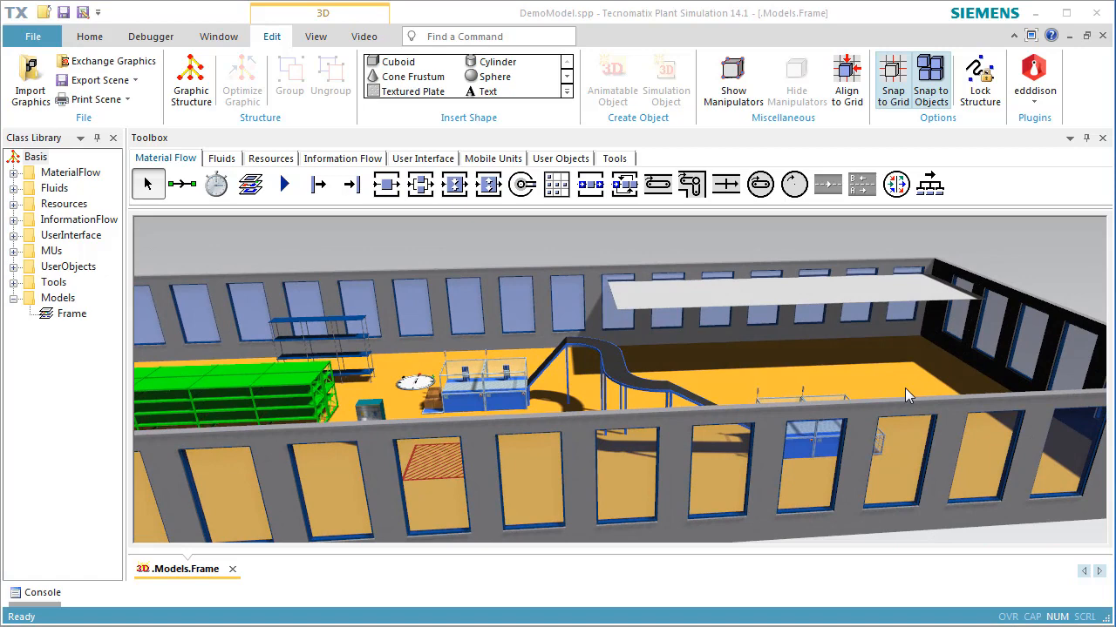
{"action": "left_click", "coordinate": [867, 295]}
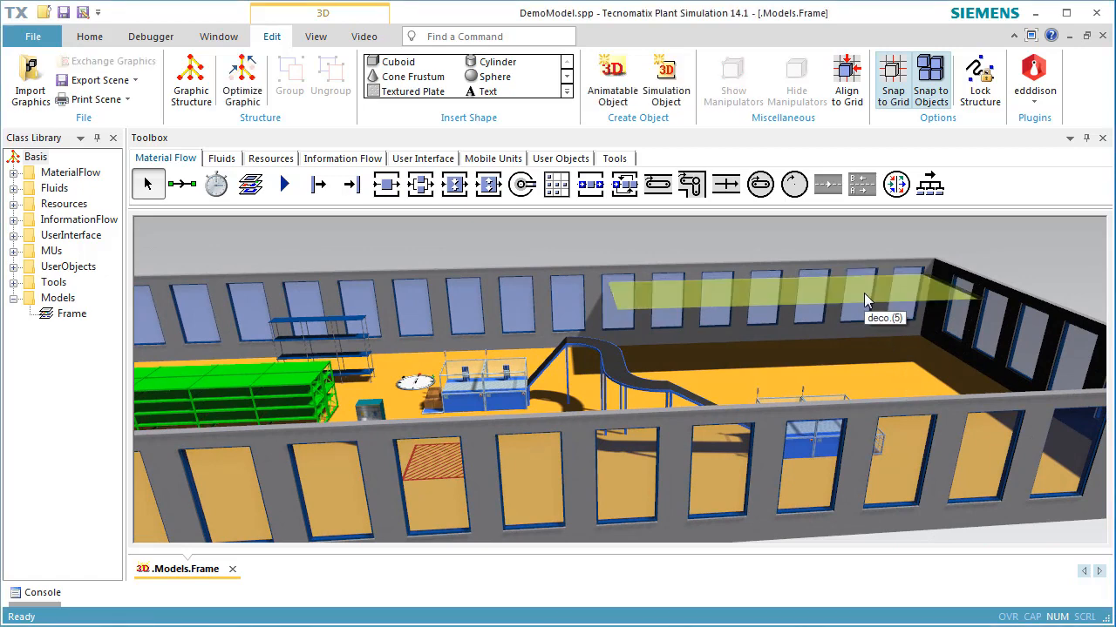
{"action": "right_click", "coordinate": [864, 293]}
{"action": "left_click", "coordinate": [923, 304]}
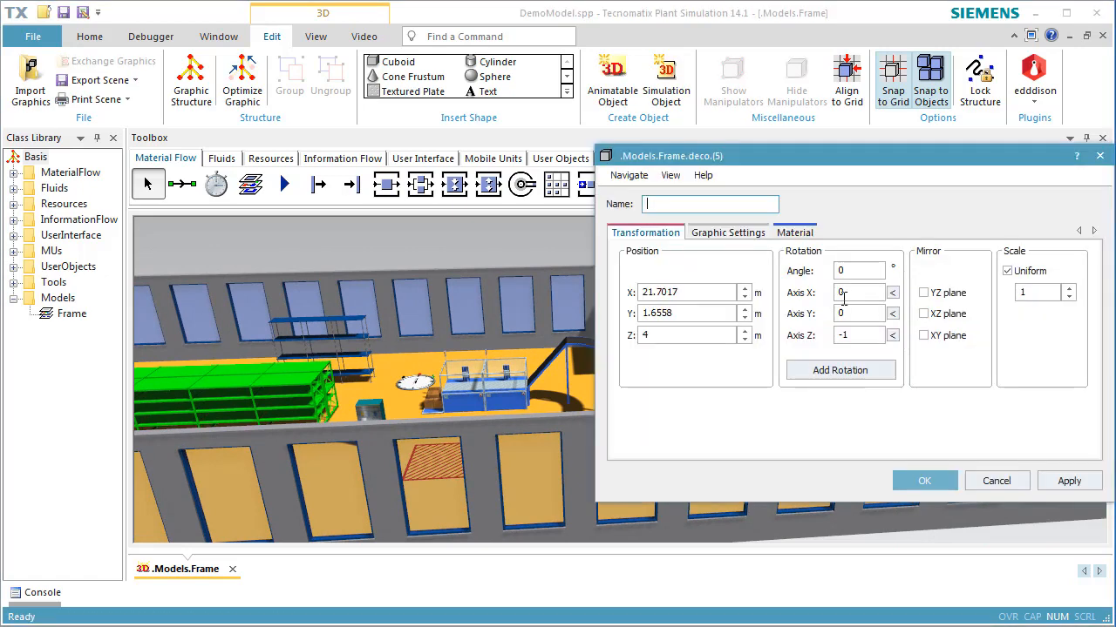
{"action": "left_click", "coordinate": [794, 232]}
{"action": "left_click", "coordinate": [678, 252]}
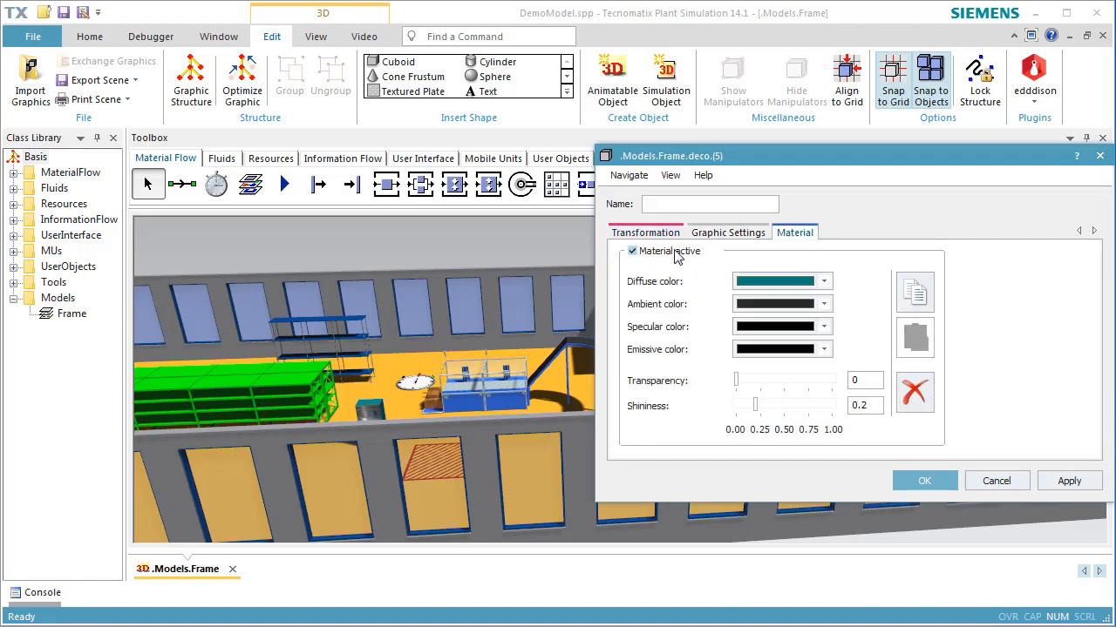
{"action": "left_click", "coordinate": [825, 288]}
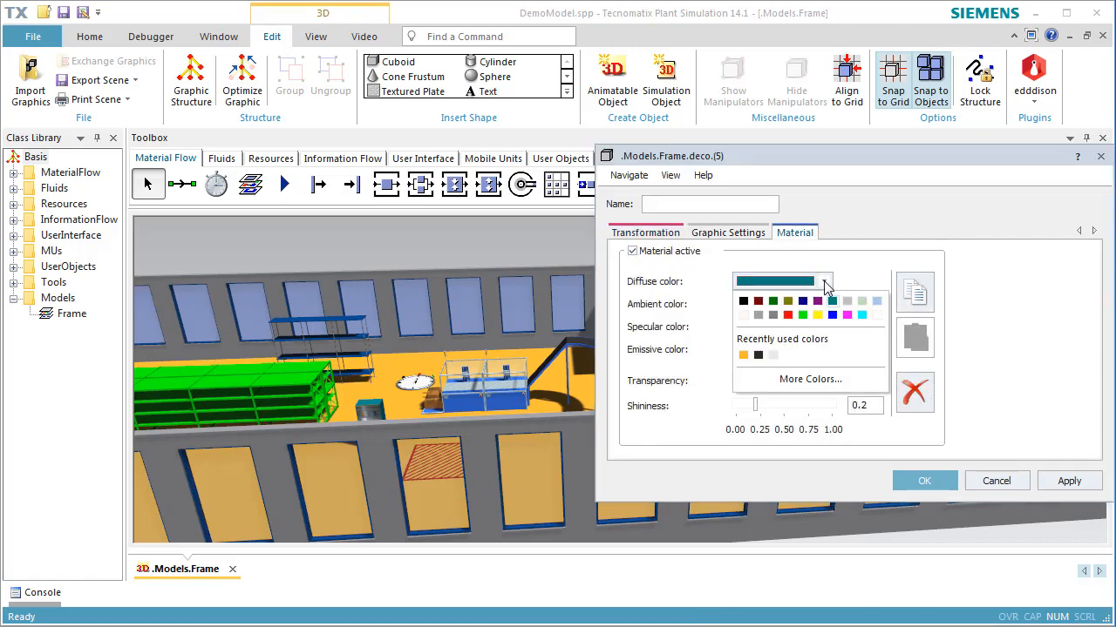
{"action": "left_click", "coordinate": [793, 377]}
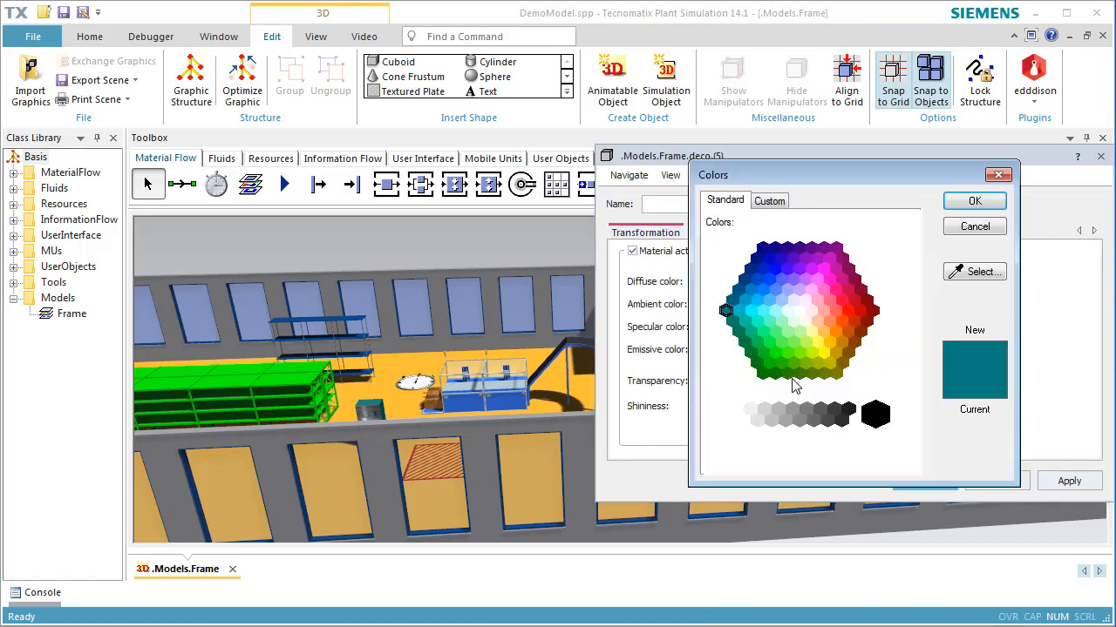
{"action": "left_click", "coordinate": [854, 343]}
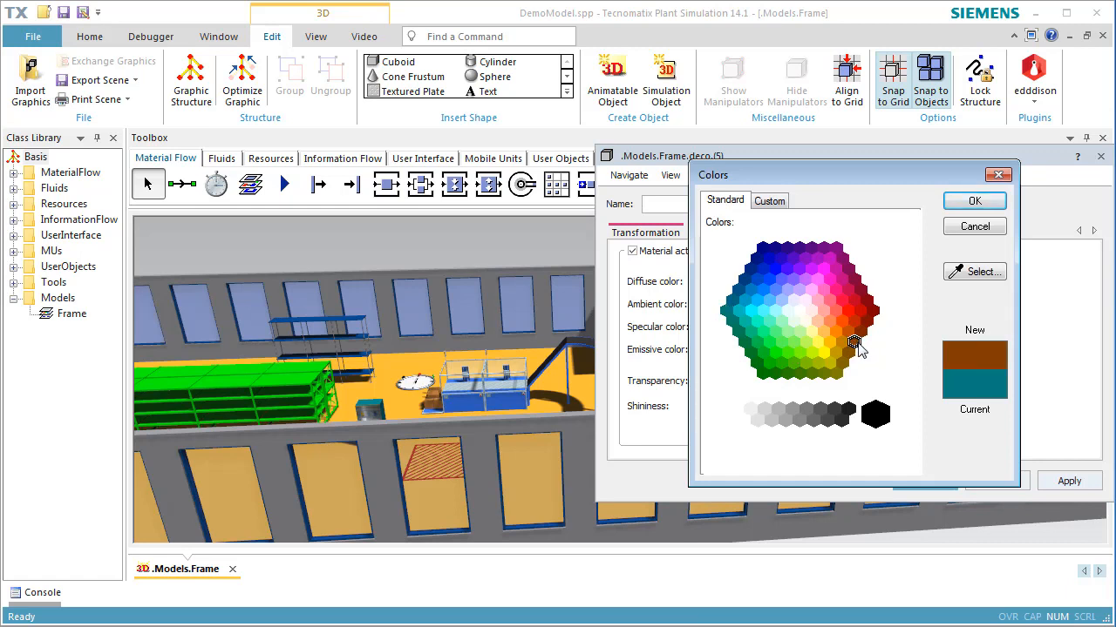
{"action": "left_click", "coordinate": [966, 204]}
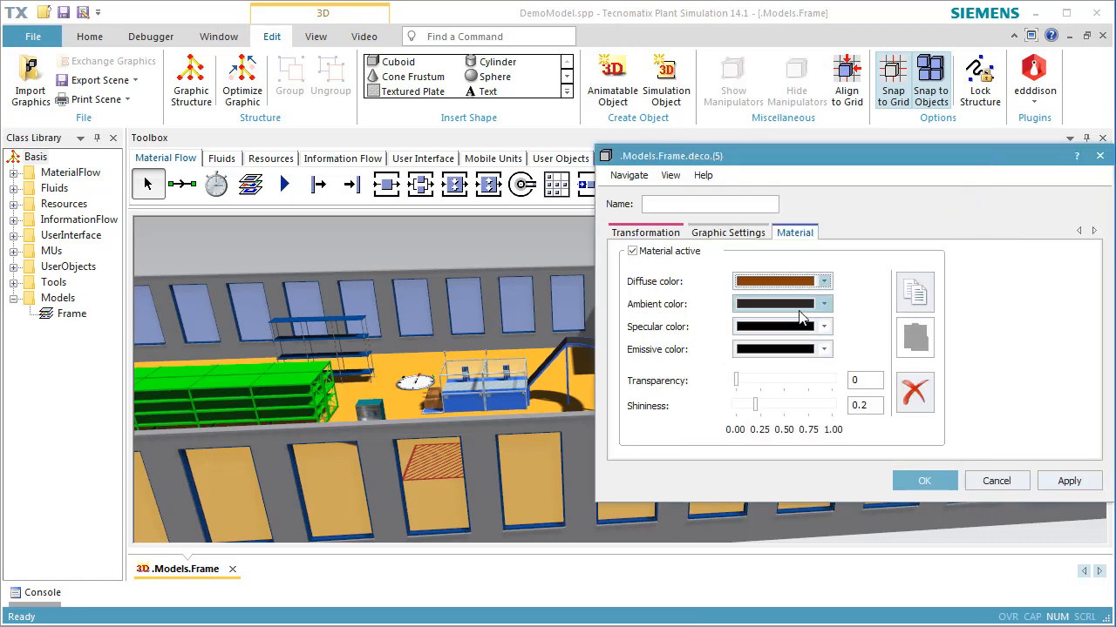
{"action": "left_click", "coordinate": [901, 481]}
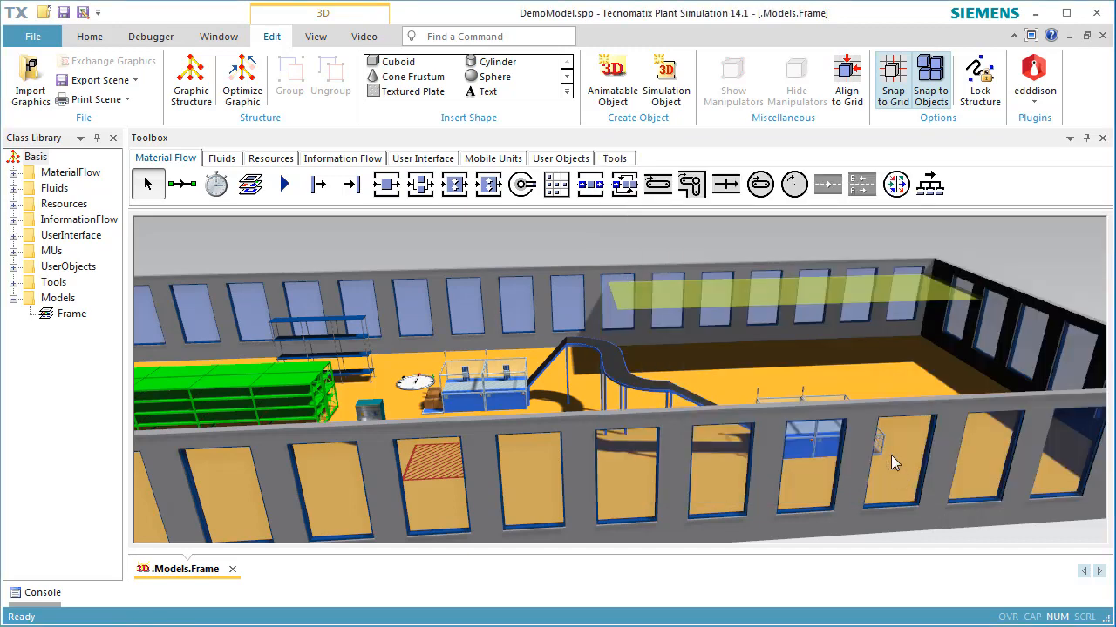
{"action": "left_click", "coordinate": [864, 384]}
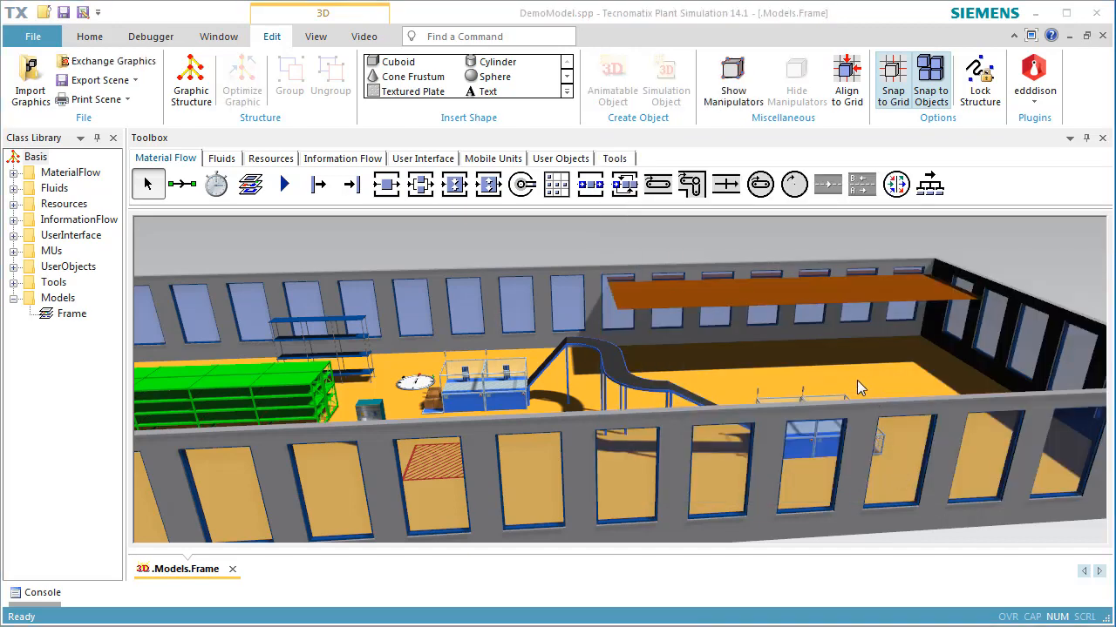
Step: Create a 1 × 1 × 1 m cuboid in the deco group and place it on the floor near the brown plate's front corner
{"action": "left_click", "coordinate": [373, 64]}
{"action": "double_click", "coordinate": [544, 299]}
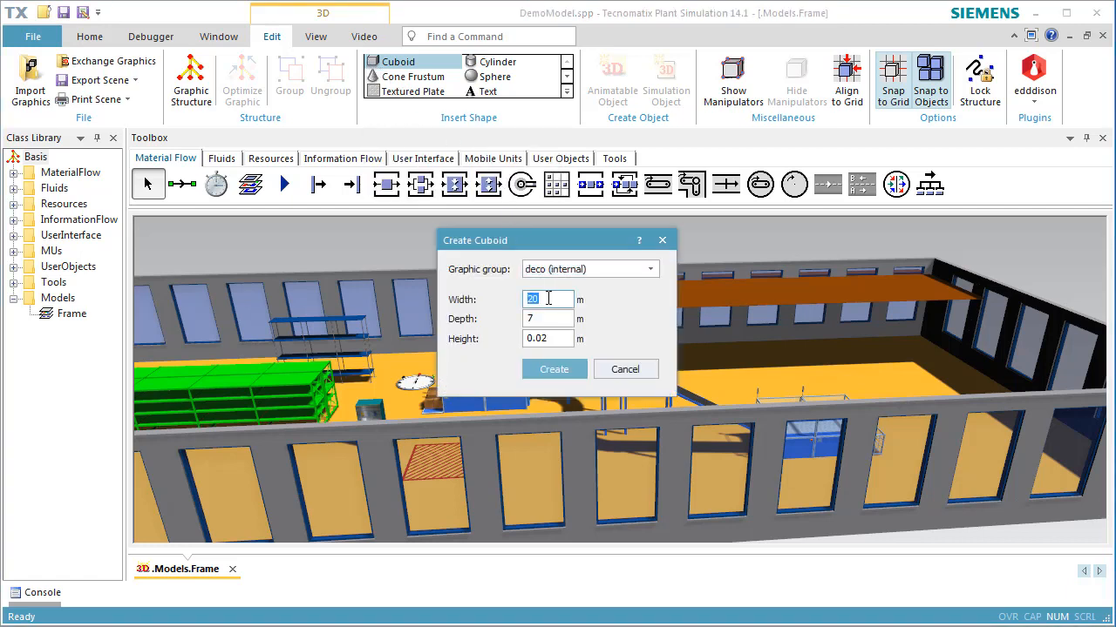
{"action": "type", "text": "1"}
{"action": "double_click", "coordinate": [544, 318]}
{"action": "type", "text": "1"}
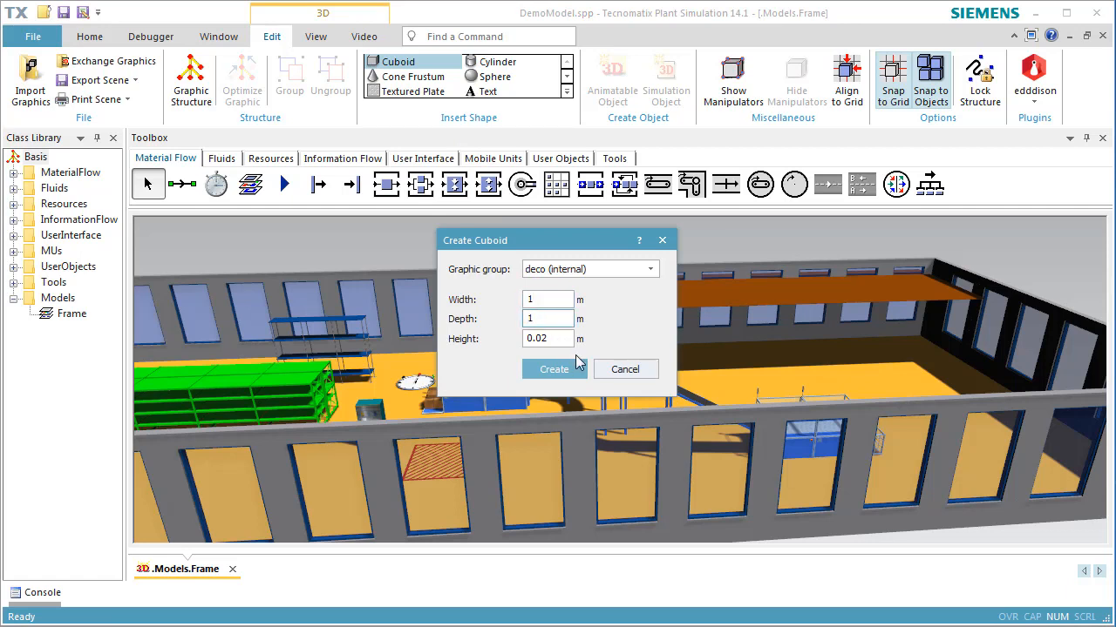
{"action": "double_click", "coordinate": [560, 339]}
{"action": "type", "text": "1"}
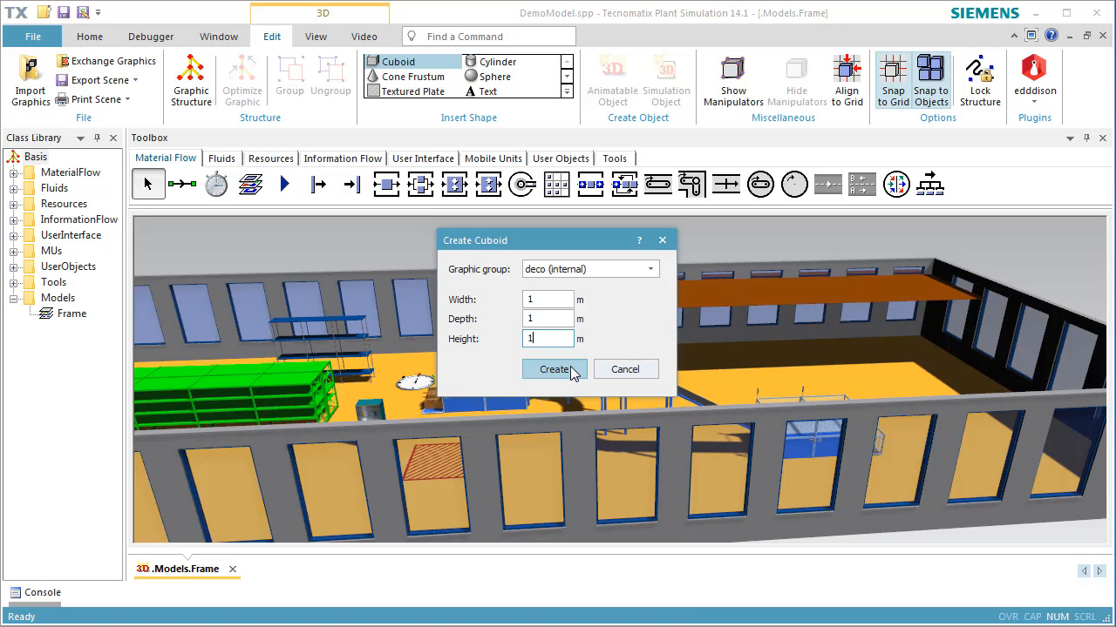
{"action": "left_click", "coordinate": [554, 369]}
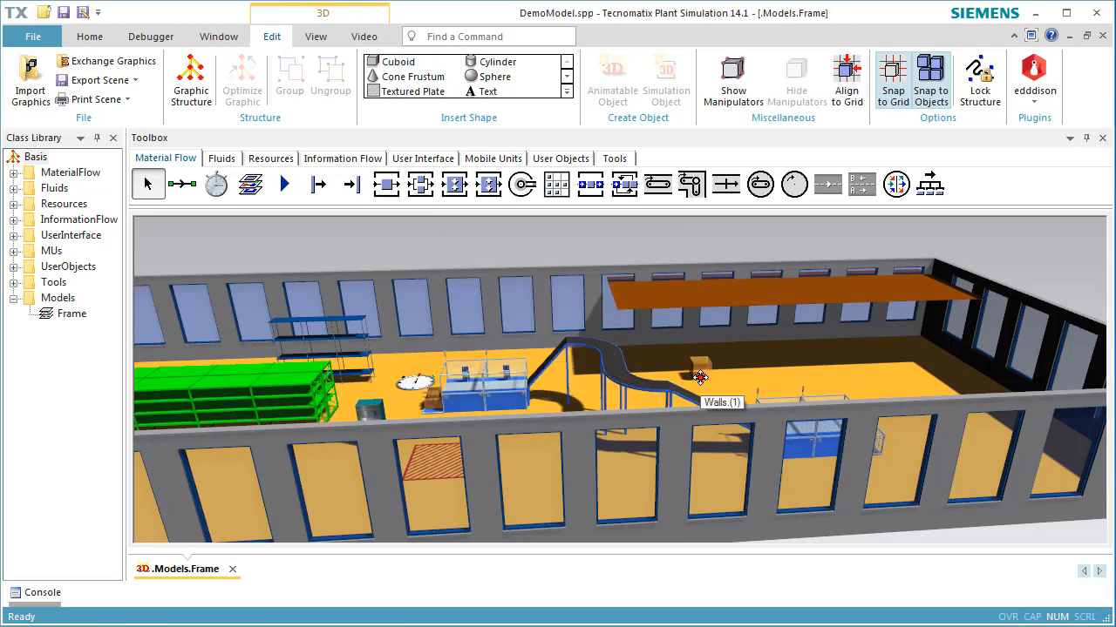
{"action": "left_click_drag", "start_coordinate": [700, 377], "coordinate": [700, 443]}
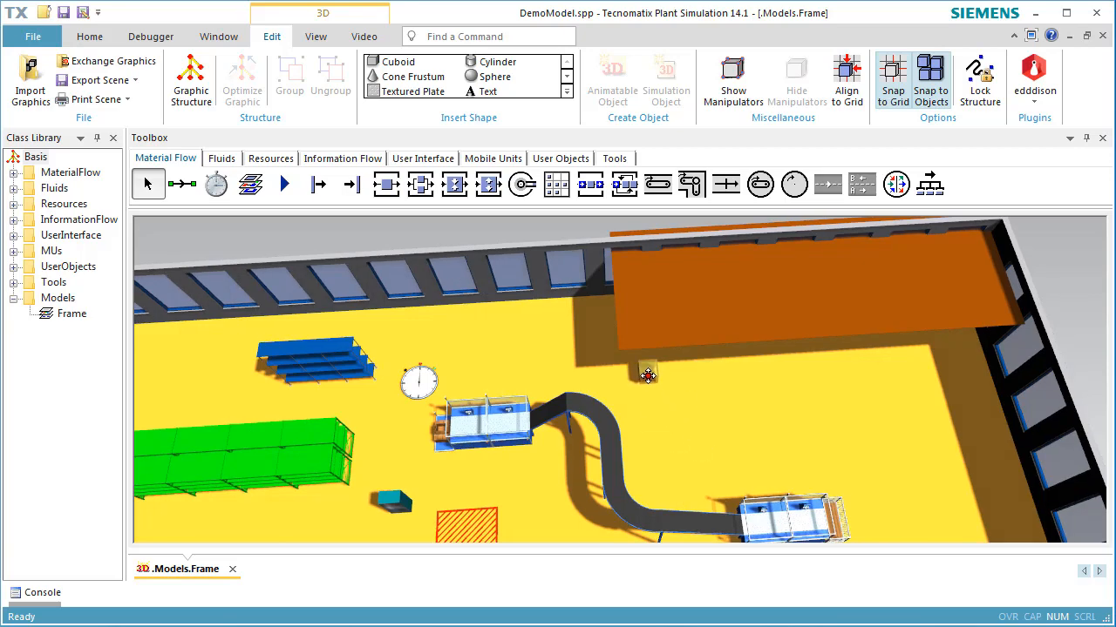
{"action": "left_click", "coordinate": [637, 367]}
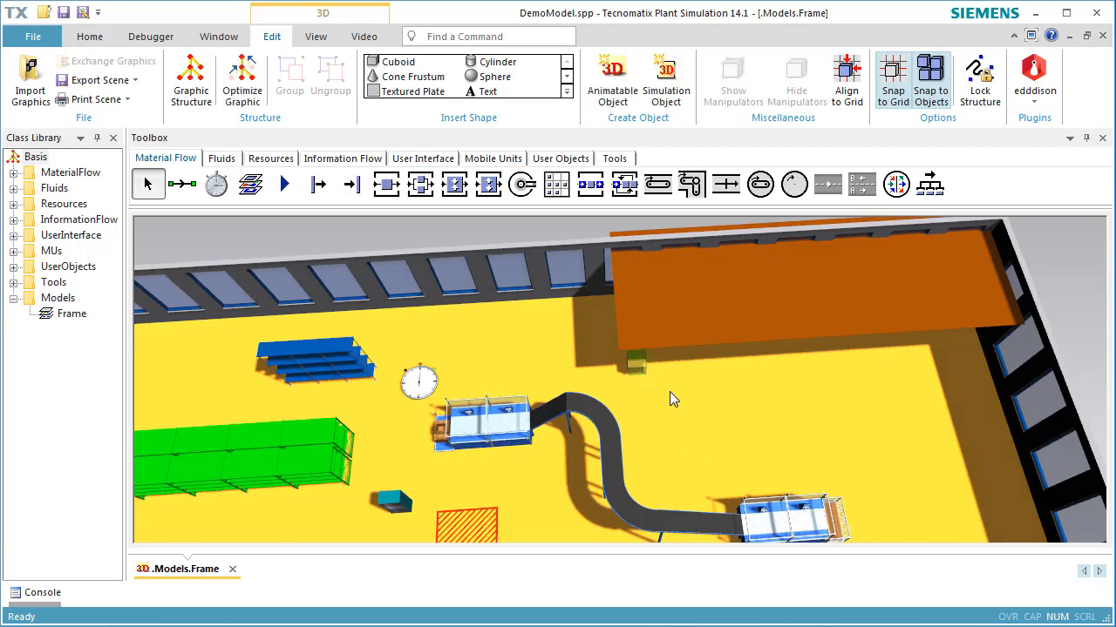
Step: Scale the small cuboid non-uniformly to X 0.1, Y 0.1 and Z 4 to form a thin post
{"action": "left_click", "coordinate": [637, 367]}
{"action": "right_click", "coordinate": [637, 367]}
{"action": "left_click", "coordinate": [655, 379]}
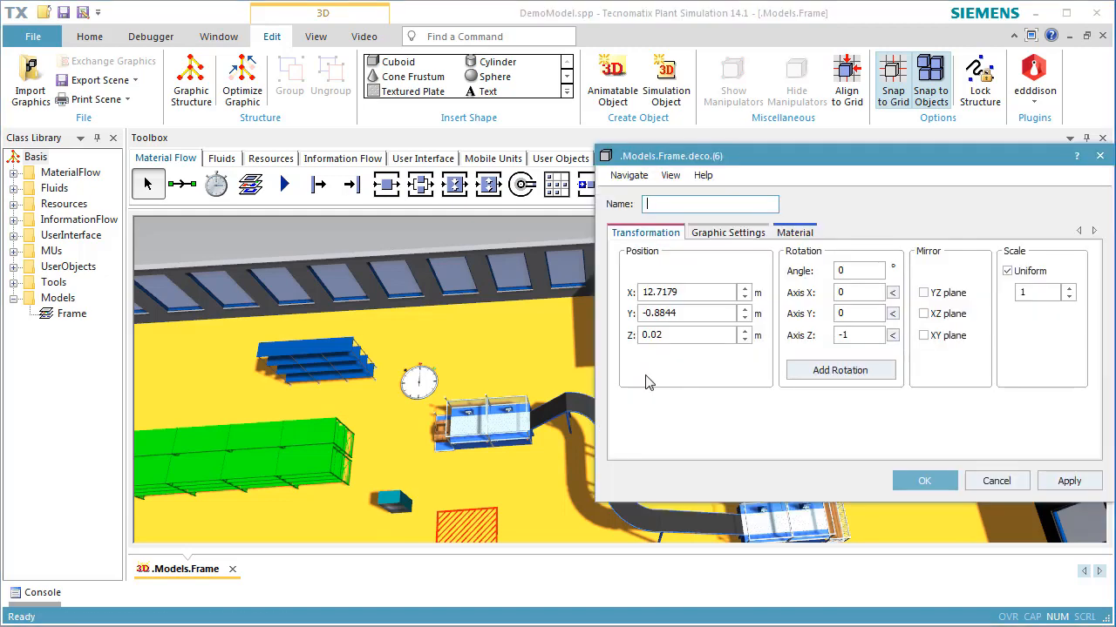
{"action": "left_click", "coordinate": [1022, 272]}
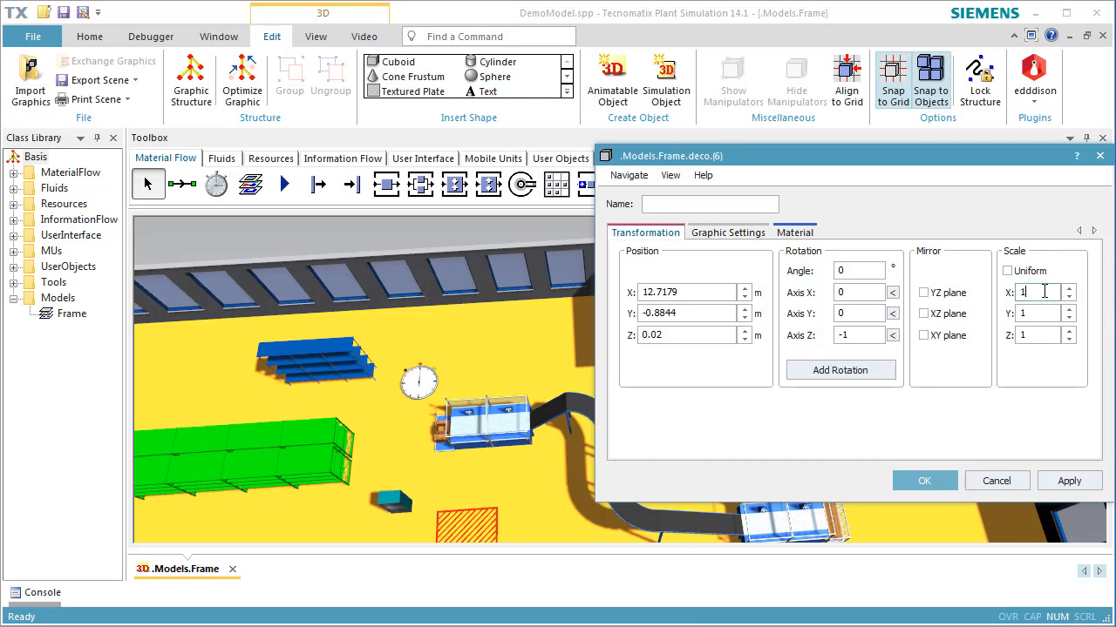
{"action": "double_click", "coordinate": [1044, 292]}
{"action": "type", "text": "0.1"}
{"action": "double_click", "coordinate": [1050, 311]}
{"action": "type", "text": "0.1"}
{"action": "double_click", "coordinate": [1046, 334]}
{"action": "type", "text": "4"}
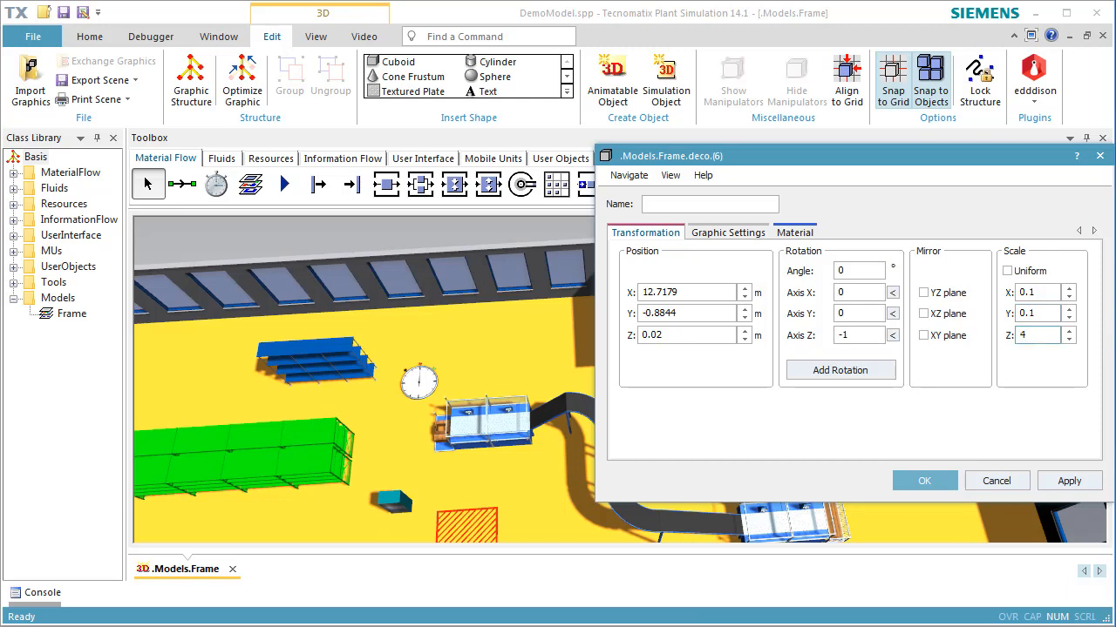
{"action": "left_click", "coordinate": [924, 481]}
Step: Move the thin post under the brown plate's outer corner so that it serves as a support
{"action": "right_click_drag", "start_coordinate": [674, 403], "coordinate": [789, 338]}
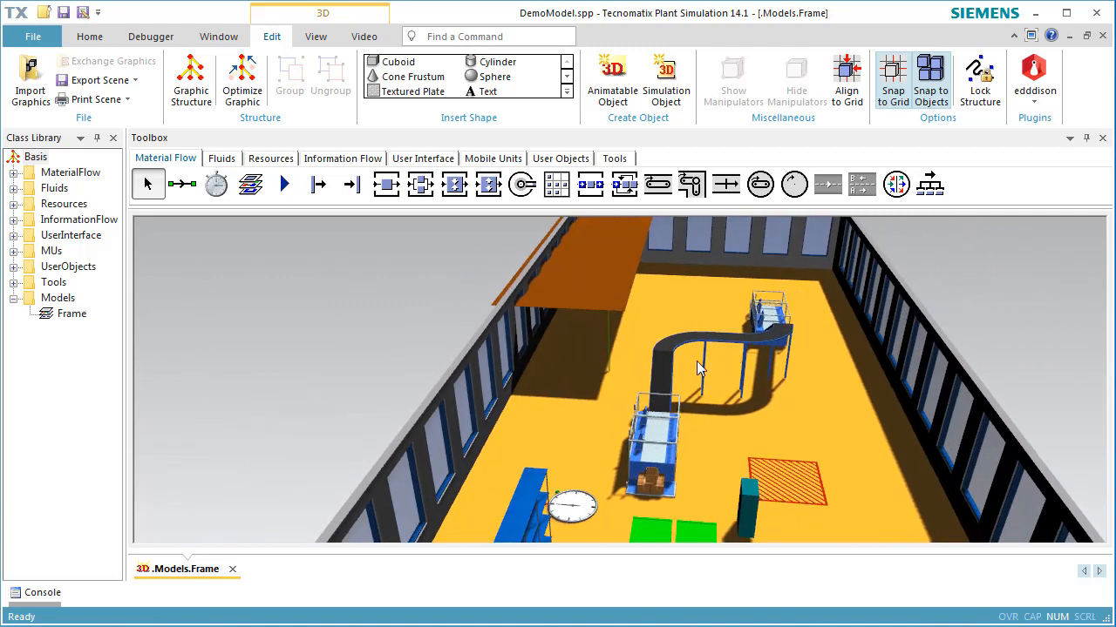
{"action": "scroll", "coordinate": [607, 337], "scroll_direction": "up", "scroll_amount": 3}
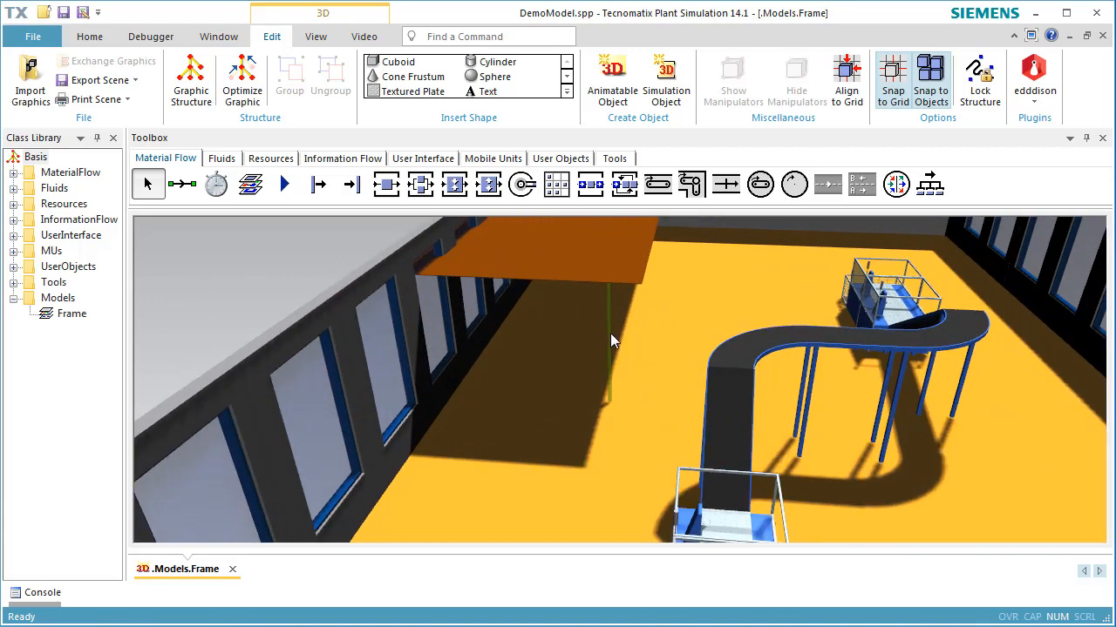
{"action": "left_click_drag", "start_coordinate": [611, 353], "coordinate": [639, 363]}
{"action": "left_click", "coordinate": [690, 399]}
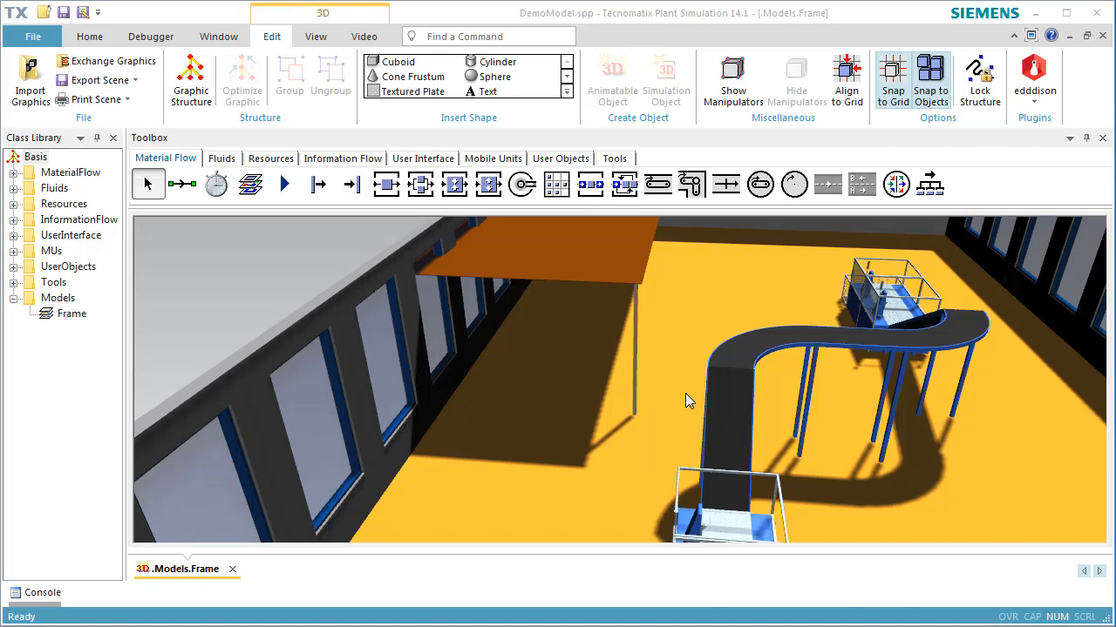
Step: Create stairs in the deco group with a 2 m tread width and 4 m rise, and place them on the floor near the brown platform
{"action": "left_click", "coordinate": [567, 91]}
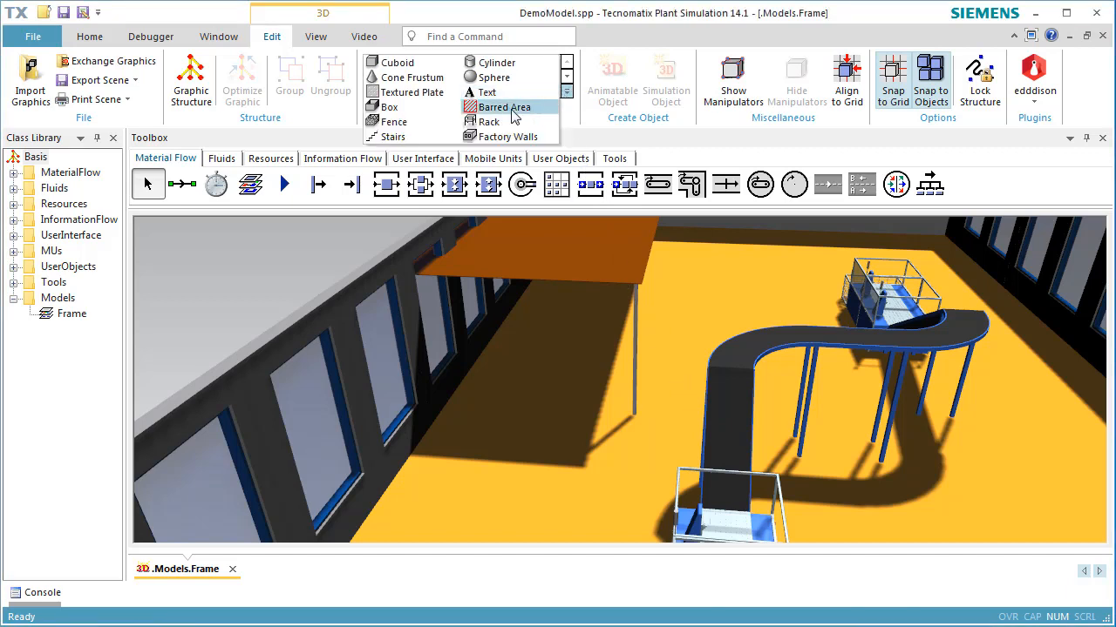
{"action": "left_click", "coordinate": [392, 138]}
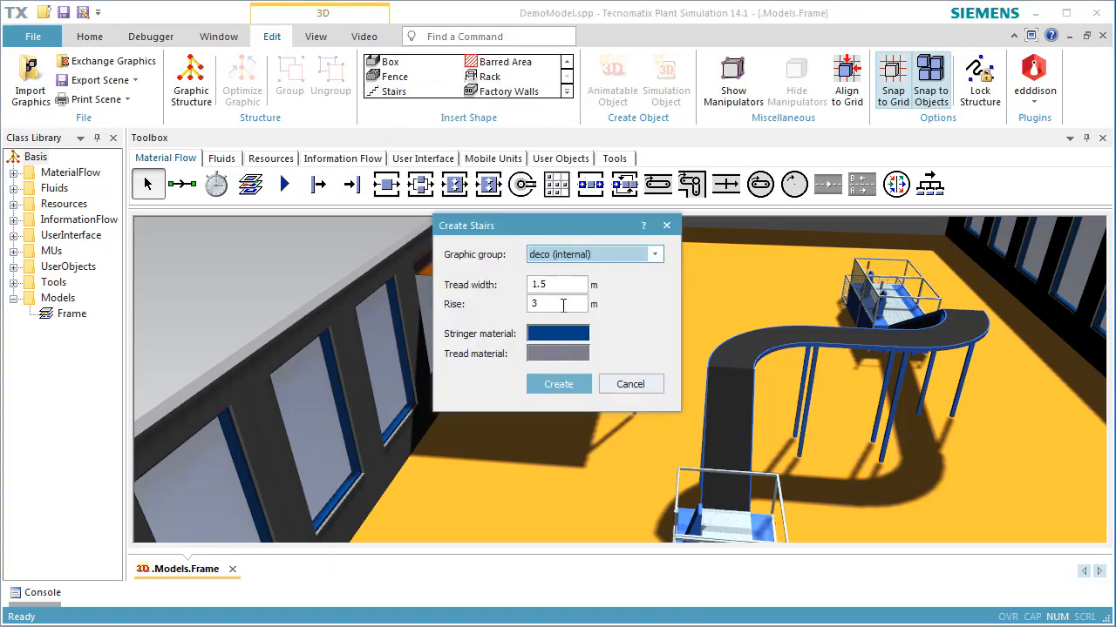
{"action": "double_click", "coordinate": [561, 304]}
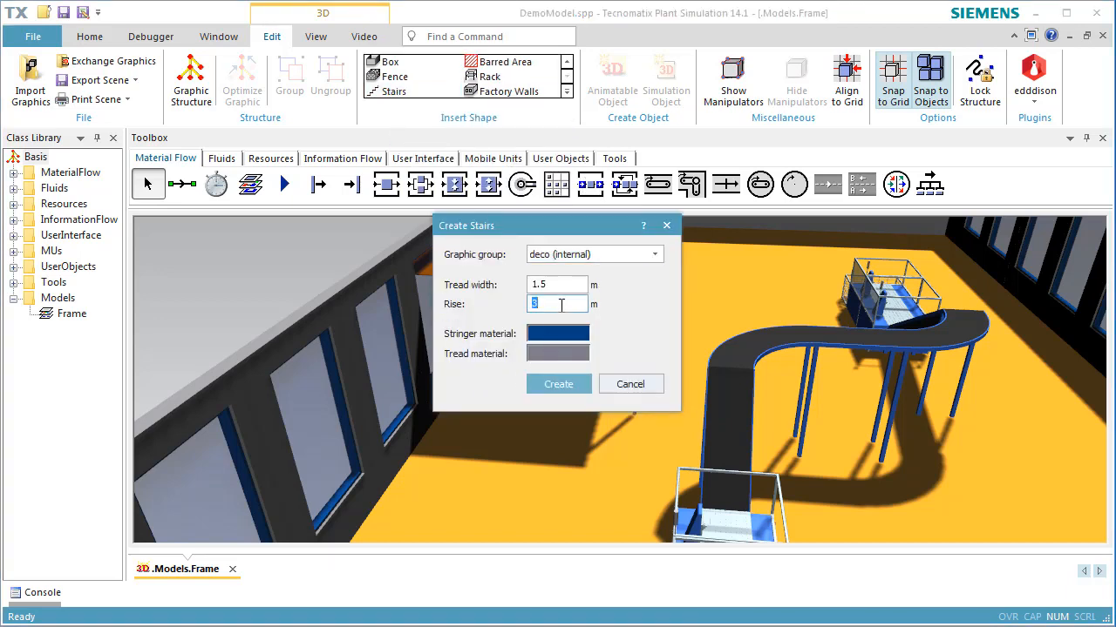
{"action": "type", "text": "4"}
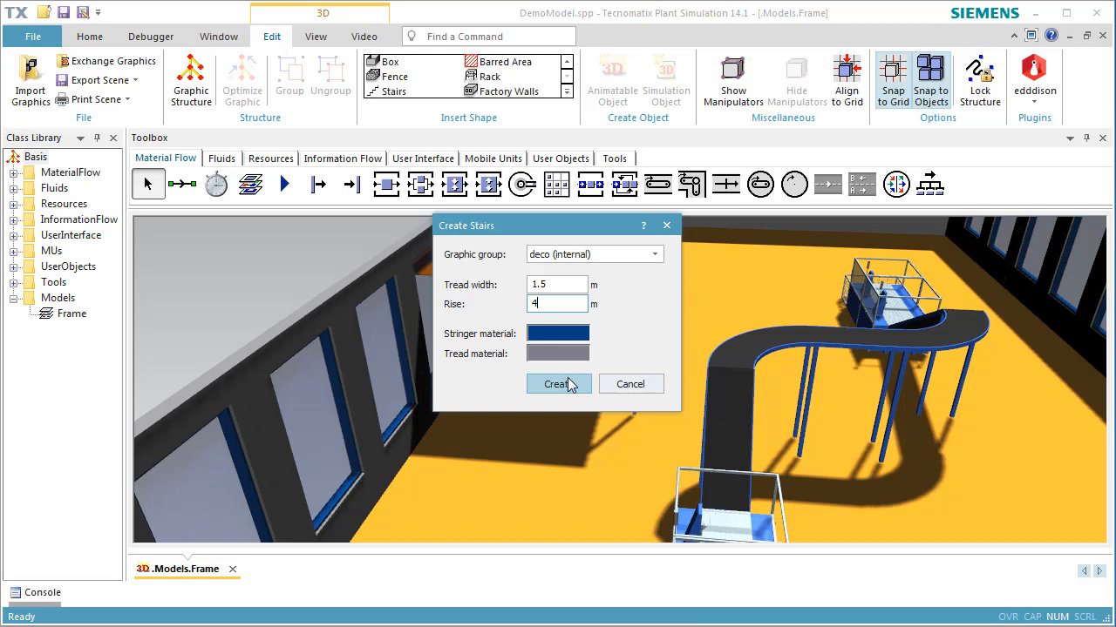
{"action": "double_click", "coordinate": [565, 283]}
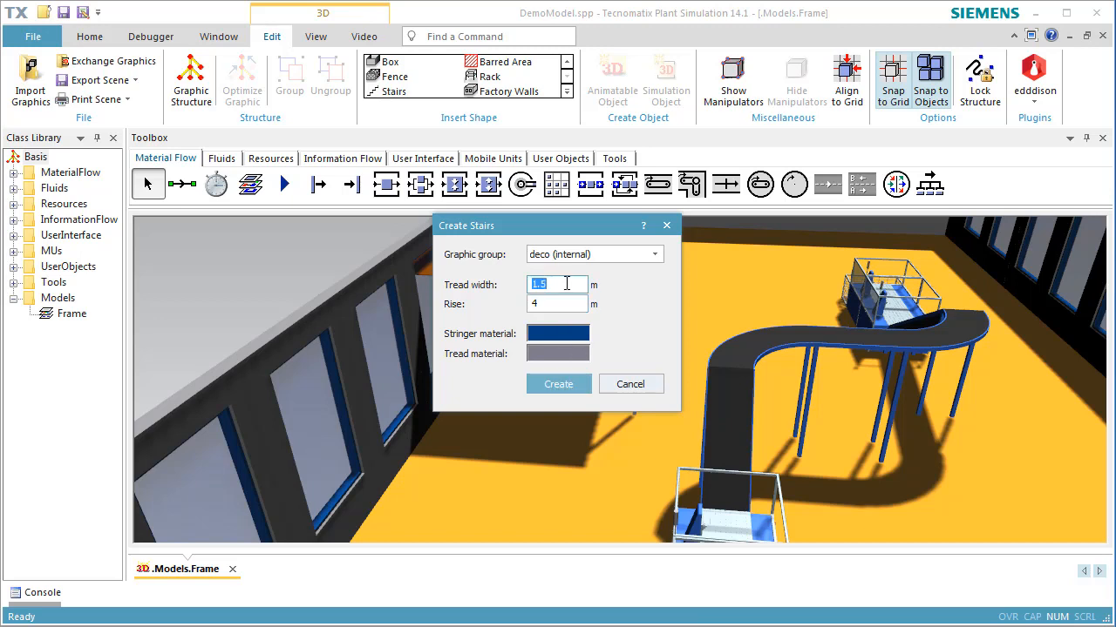
{"action": "type", "text": "2"}
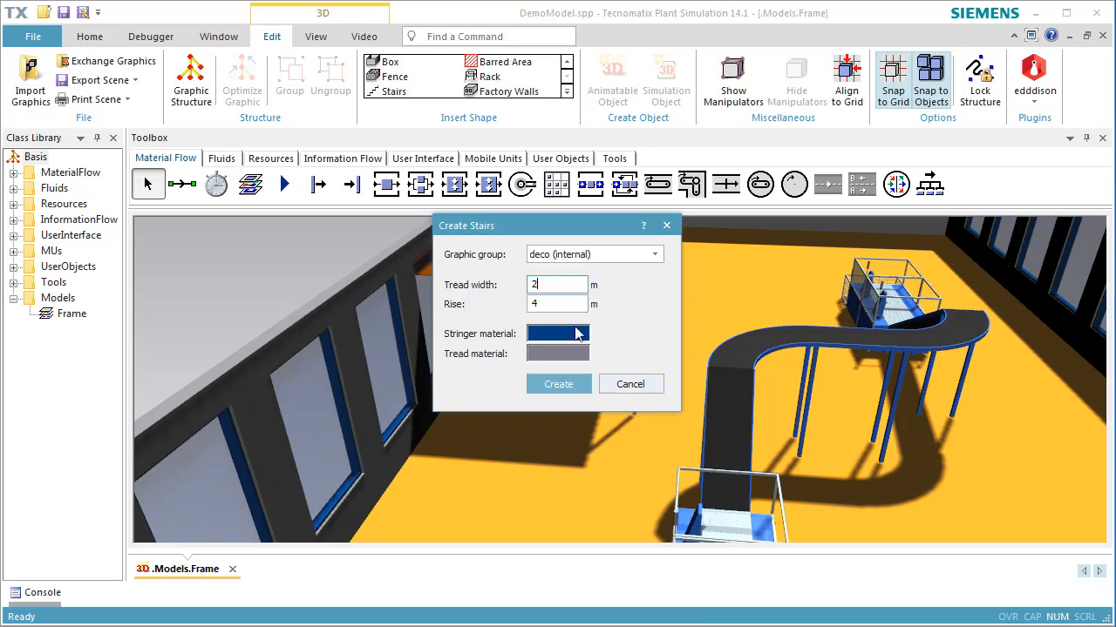
{"action": "left_click", "coordinate": [572, 387]}
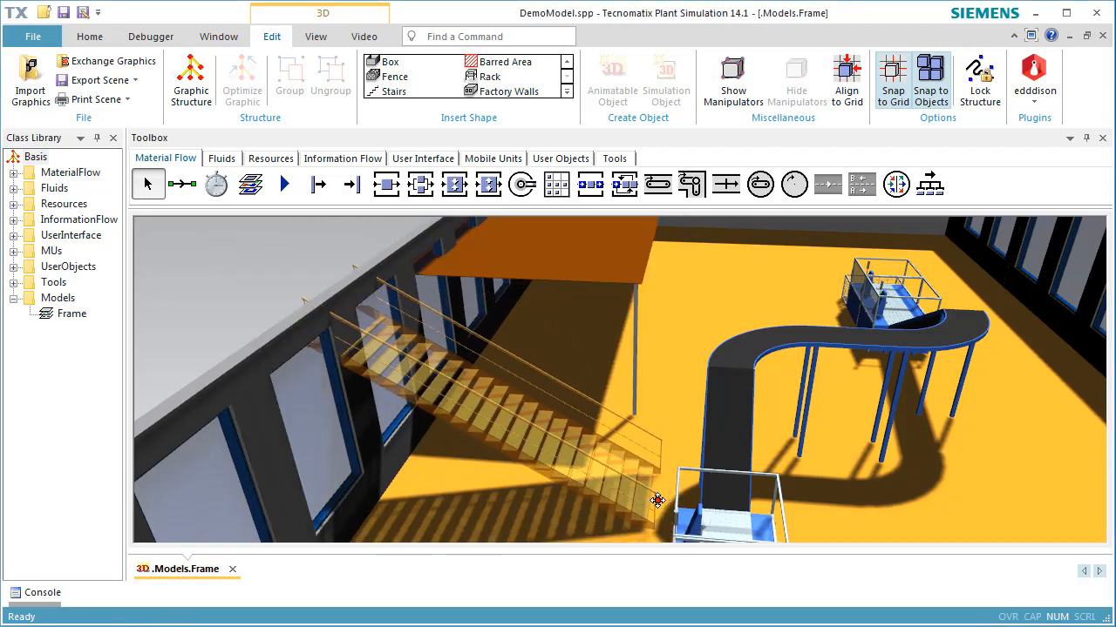
{"action": "left_click", "coordinate": [658, 502]}
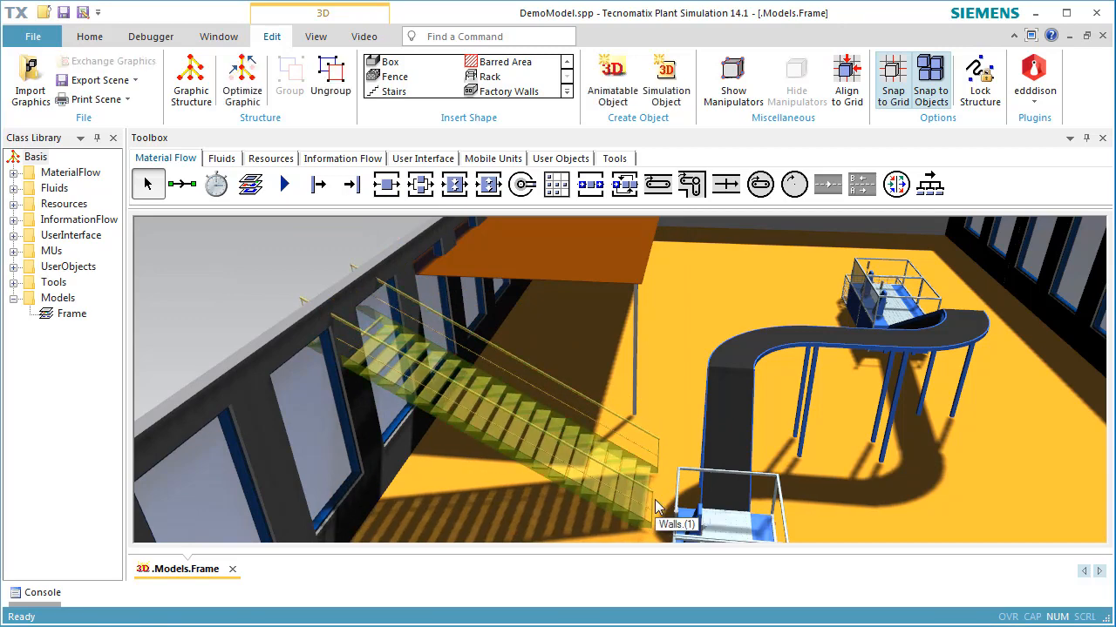
Step: Rotate the stairs 90° about the Z axis and move them up against the front edge of the brown platform
{"action": "double_click", "coordinate": [584, 477]}
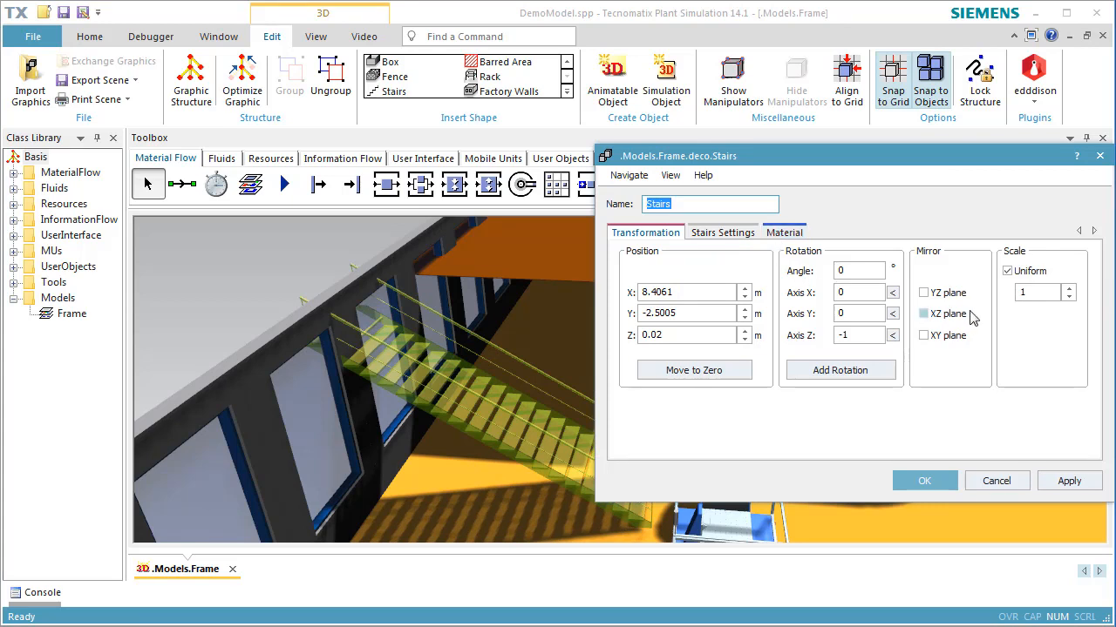
{"action": "left_click", "coordinate": [893, 338]}
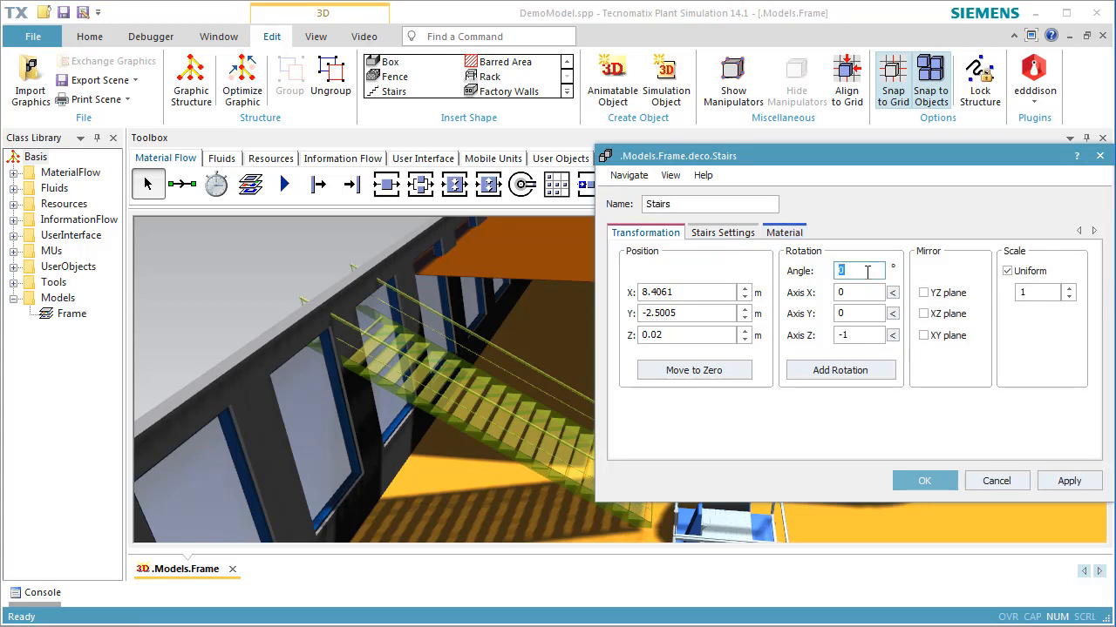
{"action": "type", "text": "90"}
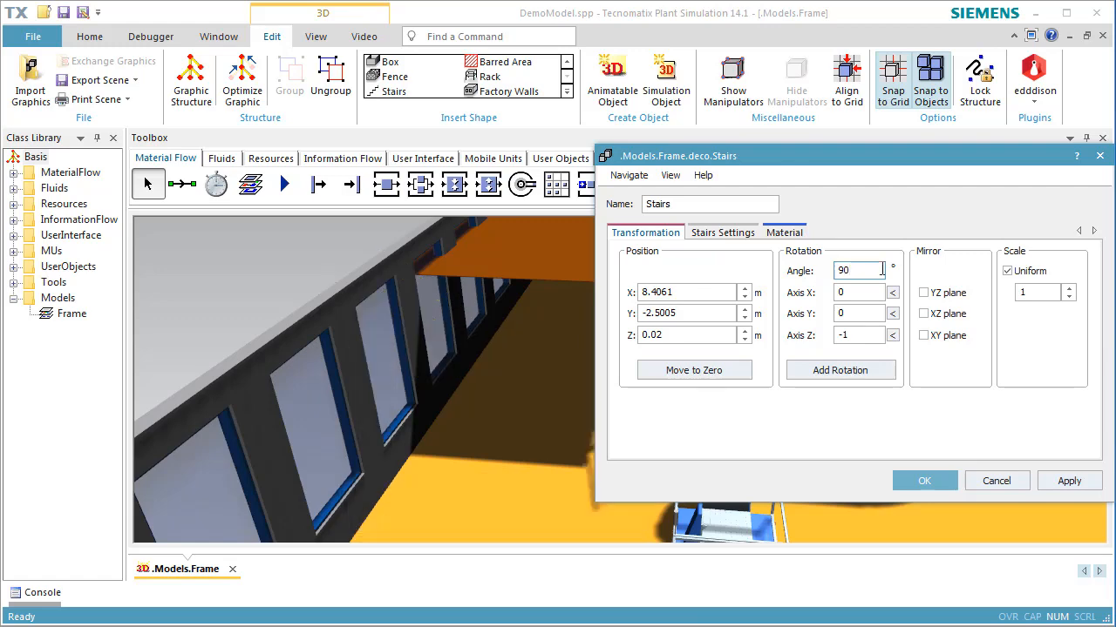
{"action": "left_click_drag", "start_coordinate": [938, 161], "coordinate": [1115, 164]}
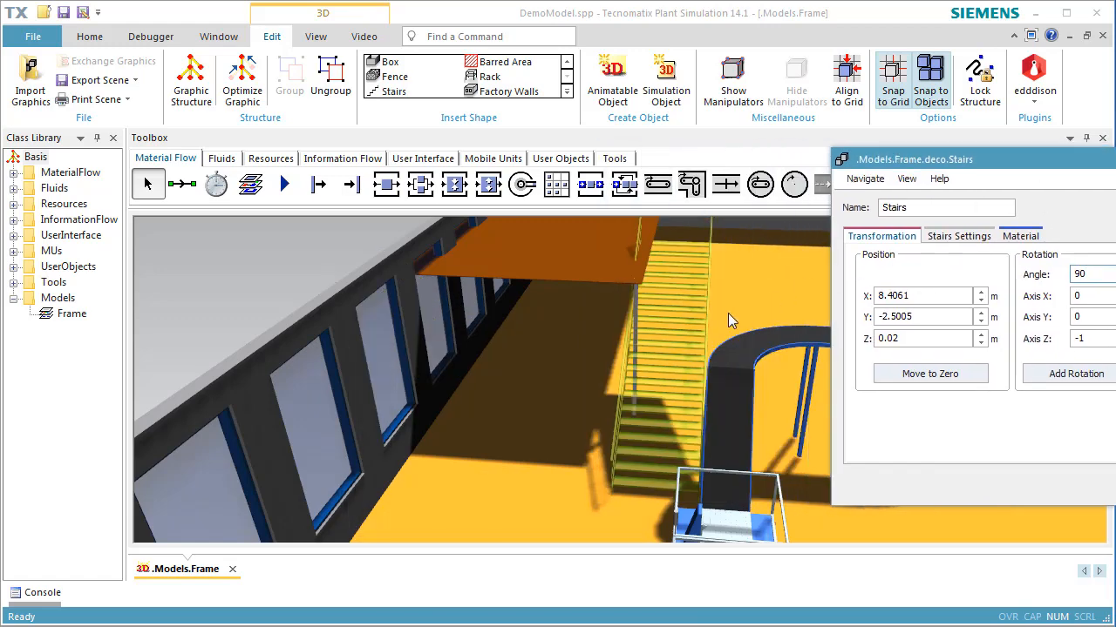
{"action": "left_click", "coordinate": [1115, 490]}
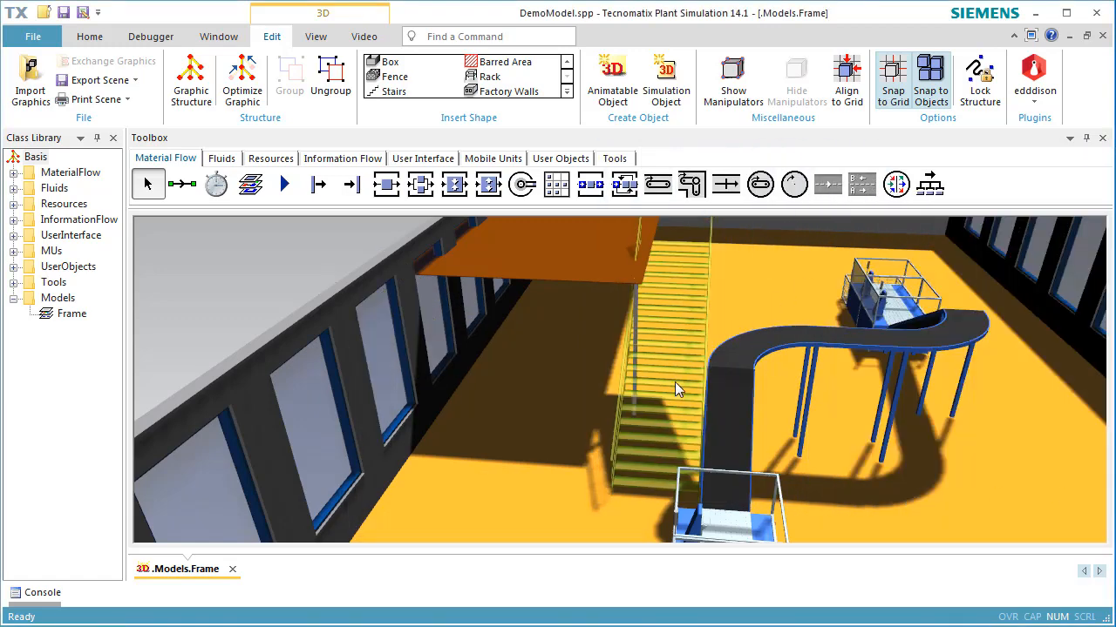
{"action": "left_click_drag", "start_coordinate": [678, 389], "coordinate": [581, 438]}
{"action": "left_click", "coordinate": [675, 412]}
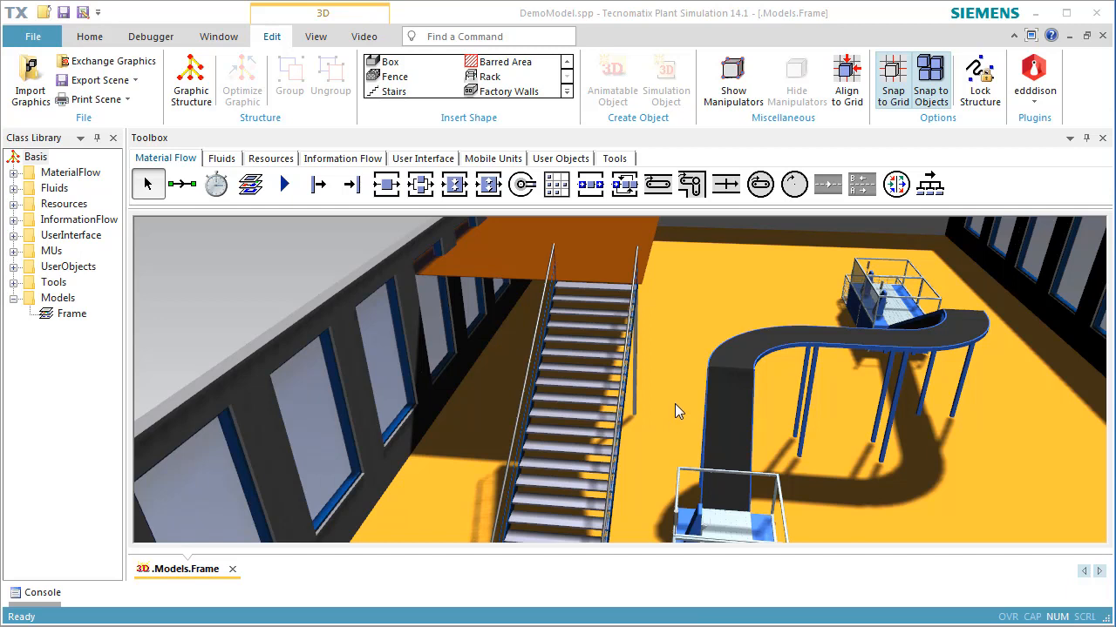
Step: Start a new fence in the deco group with width 20 m, depth 7 m and height 1 m
{"action": "left_click", "coordinate": [380, 85]}
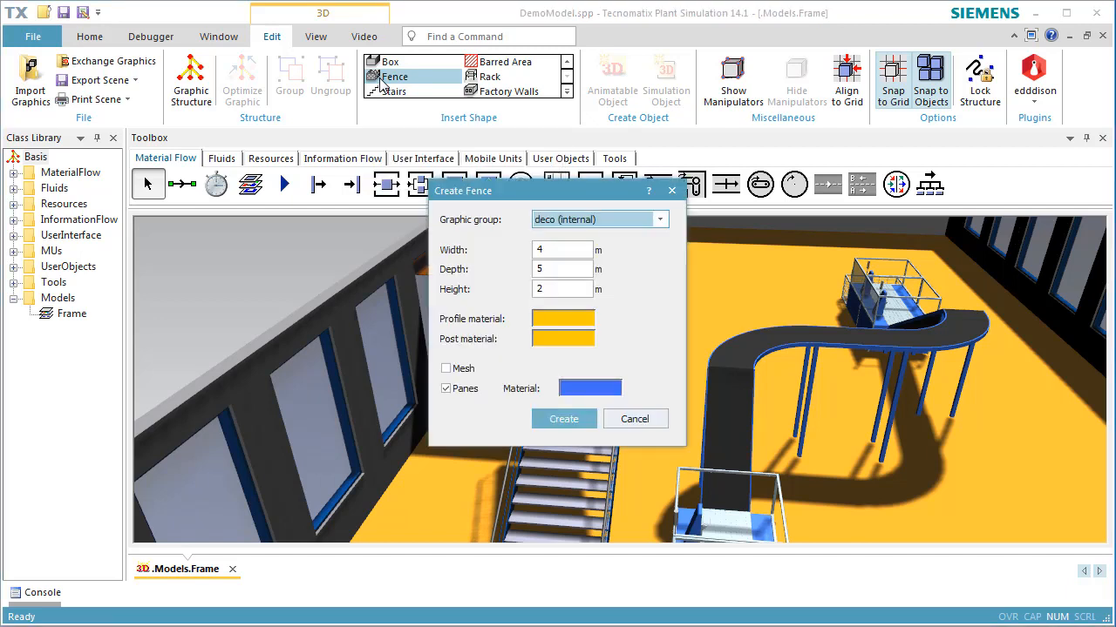
{"action": "double_click", "coordinate": [570, 248]}
{"action": "type", "text": "20"}
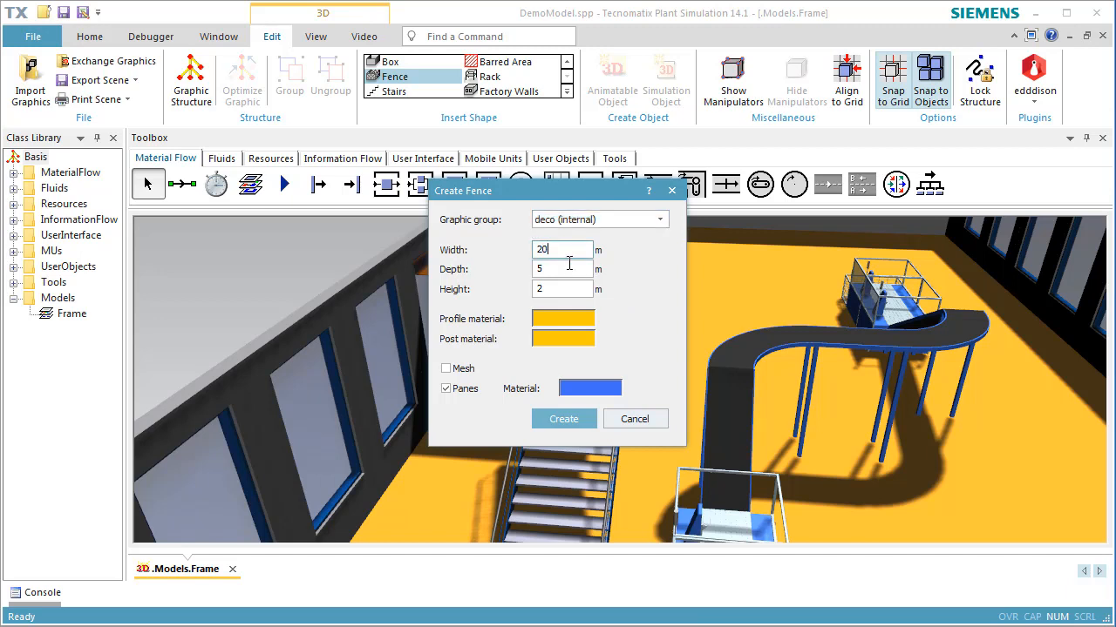
{"action": "double_click", "coordinate": [566, 269]}
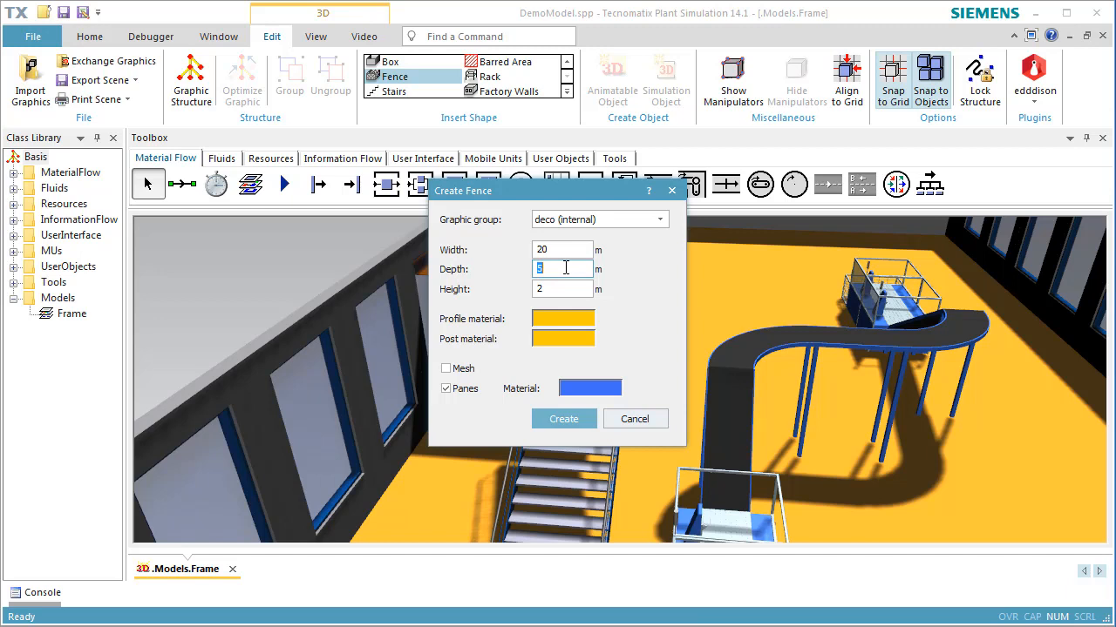
{"action": "type", "text": "7"}
{"action": "double_click", "coordinate": [565, 289]}
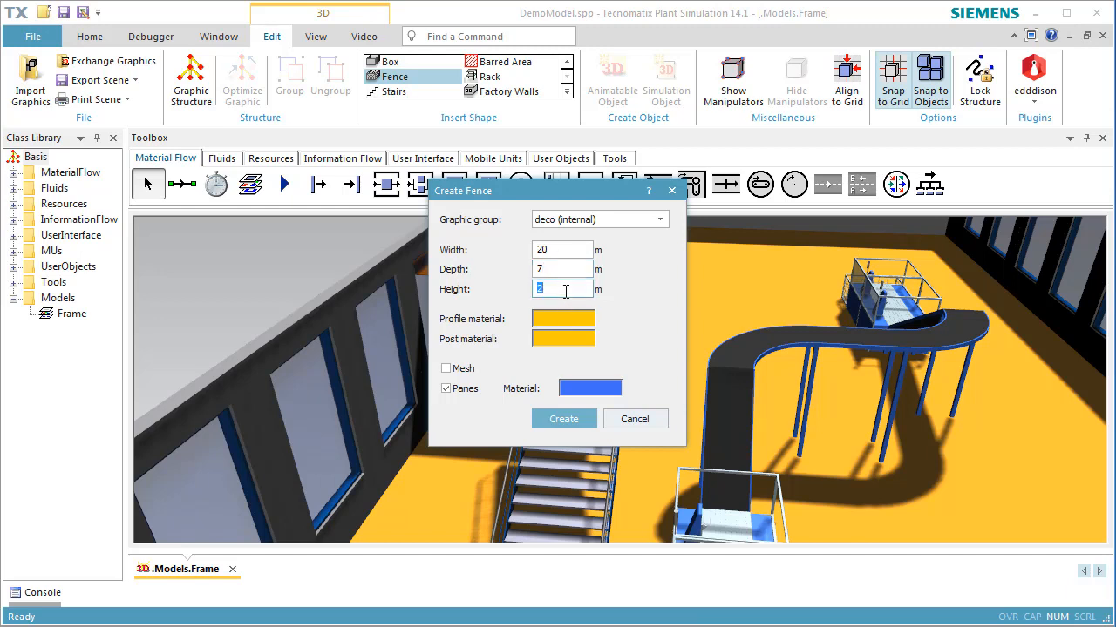
{"action": "type", "text": "1"}
Step: Set the diffuse color of both the fence's profile material and post material to bright blue
{"action": "left_click", "coordinate": [573, 321]}
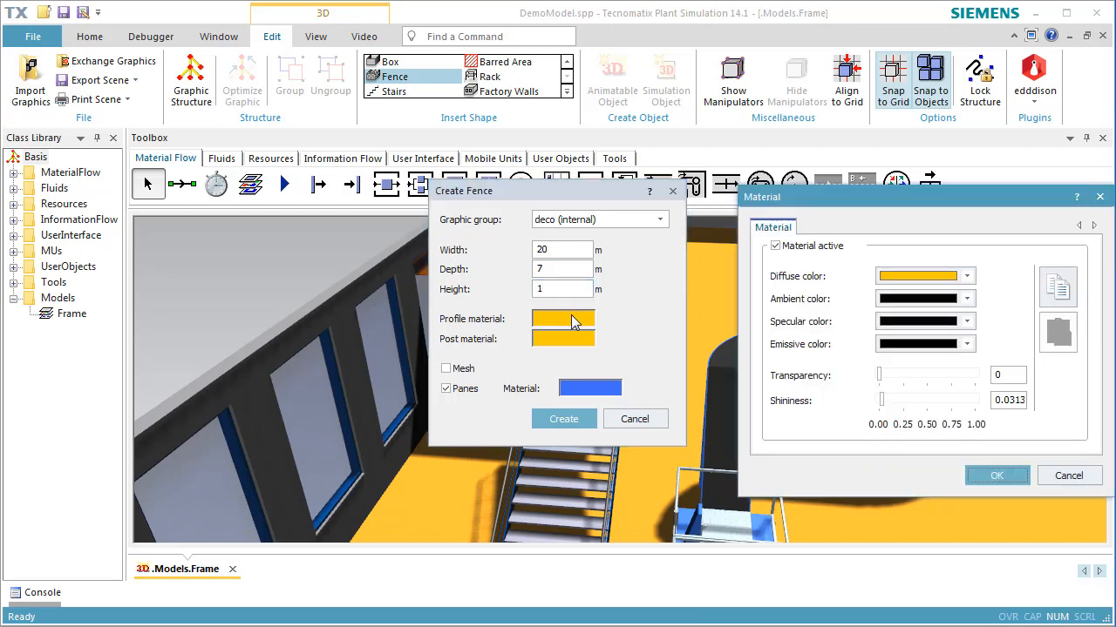
{"action": "left_click", "coordinate": [965, 277]}
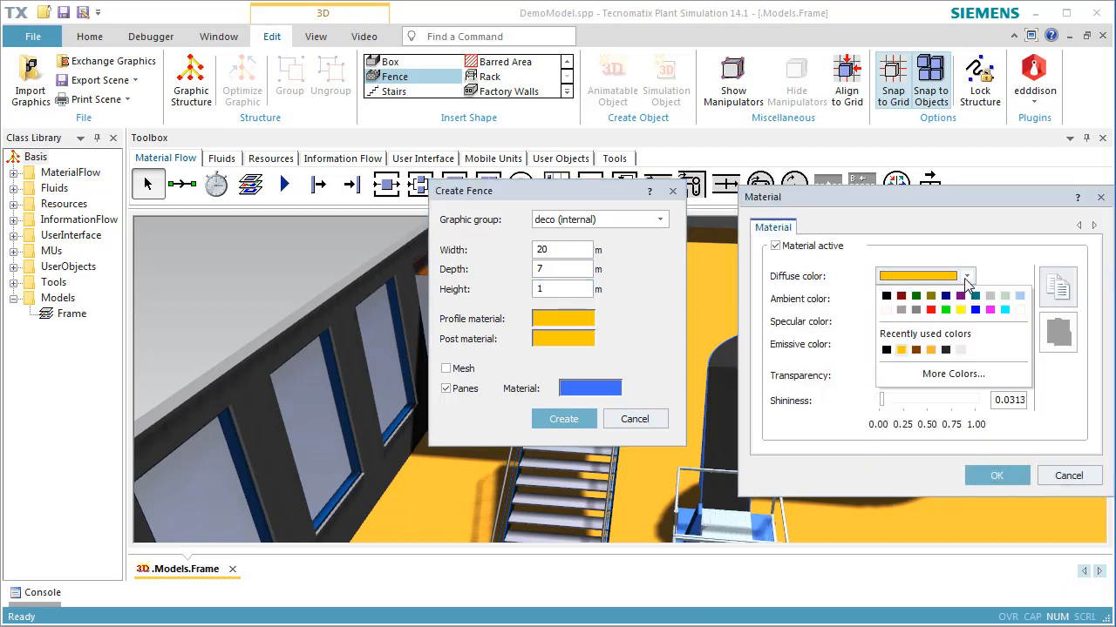
{"action": "left_click", "coordinate": [975, 310]}
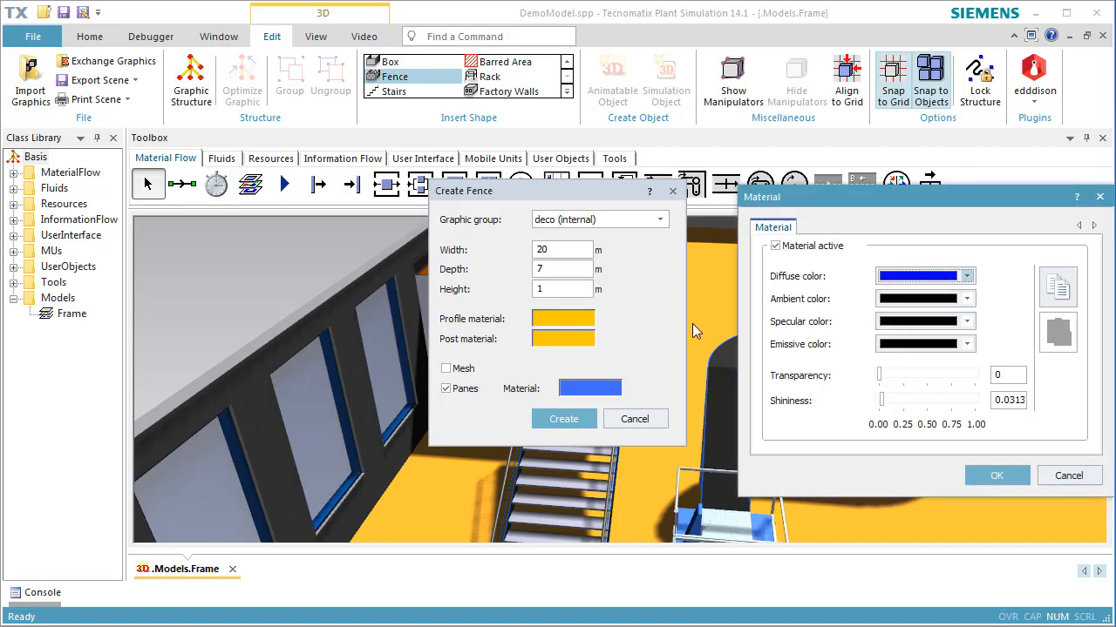
{"action": "left_click", "coordinate": [994, 476]}
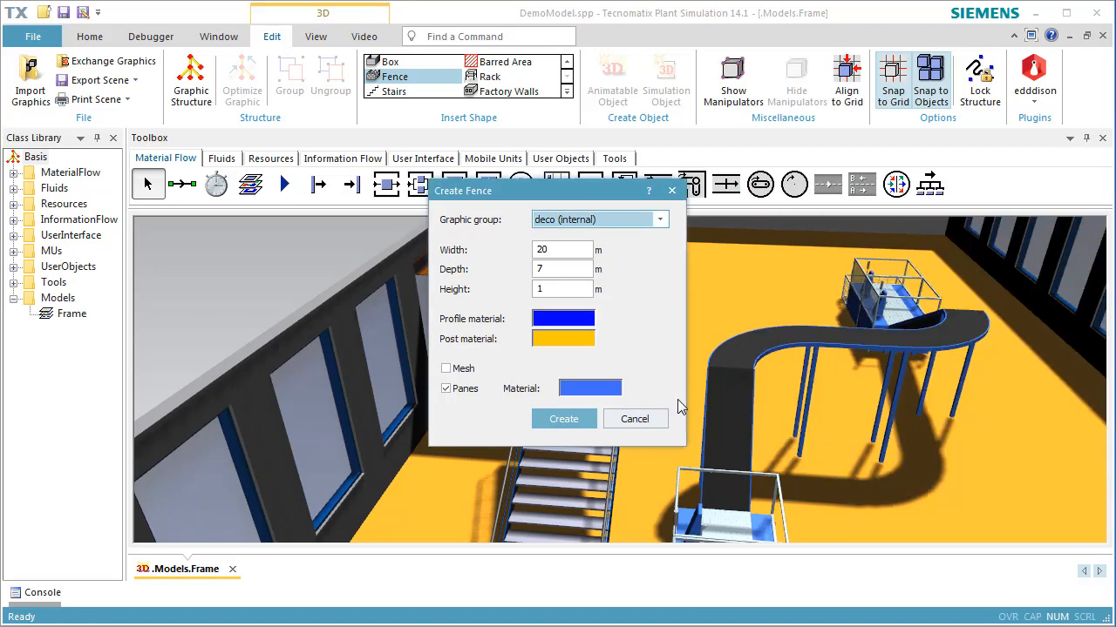
{"action": "left_click", "coordinate": [585, 346]}
{"action": "left_click", "coordinate": [966, 277]}
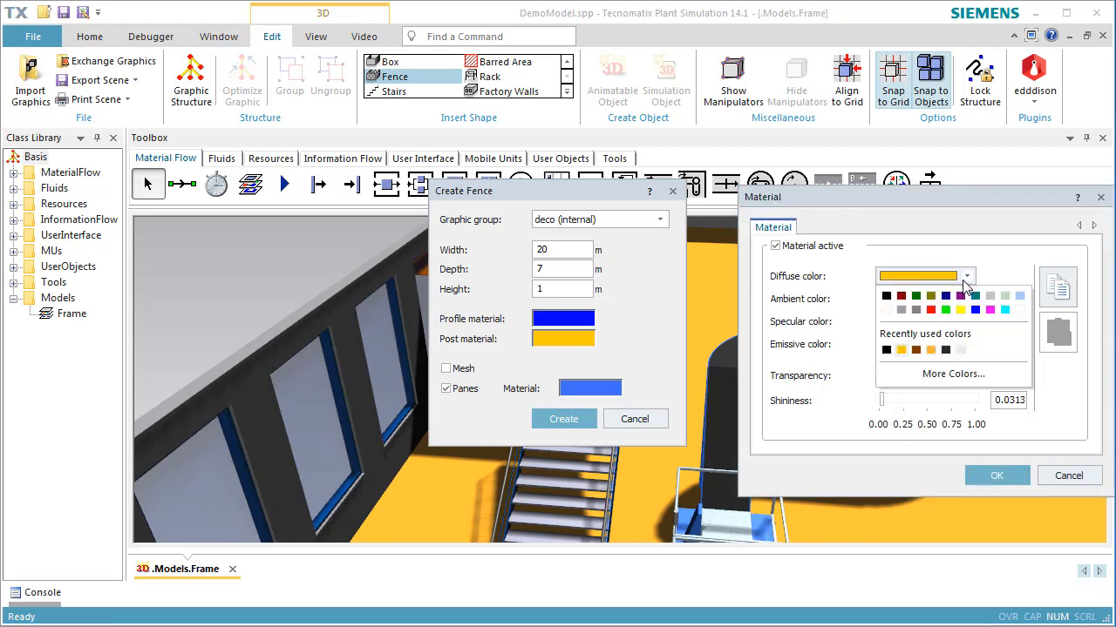
{"action": "left_click", "coordinate": [975, 311]}
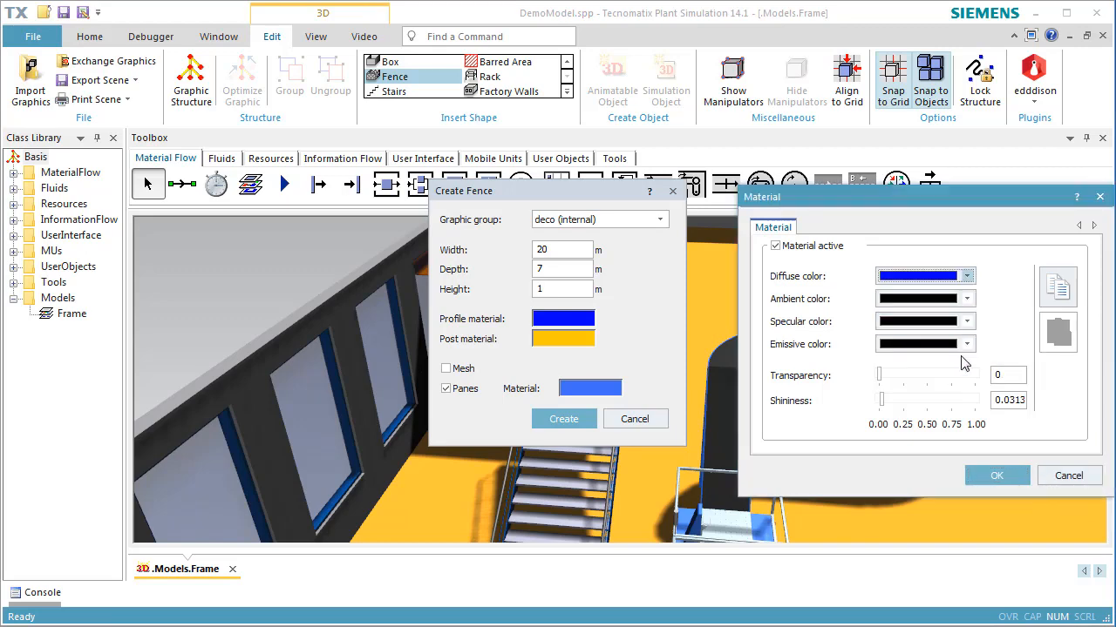
{"action": "left_click", "coordinate": [980, 482]}
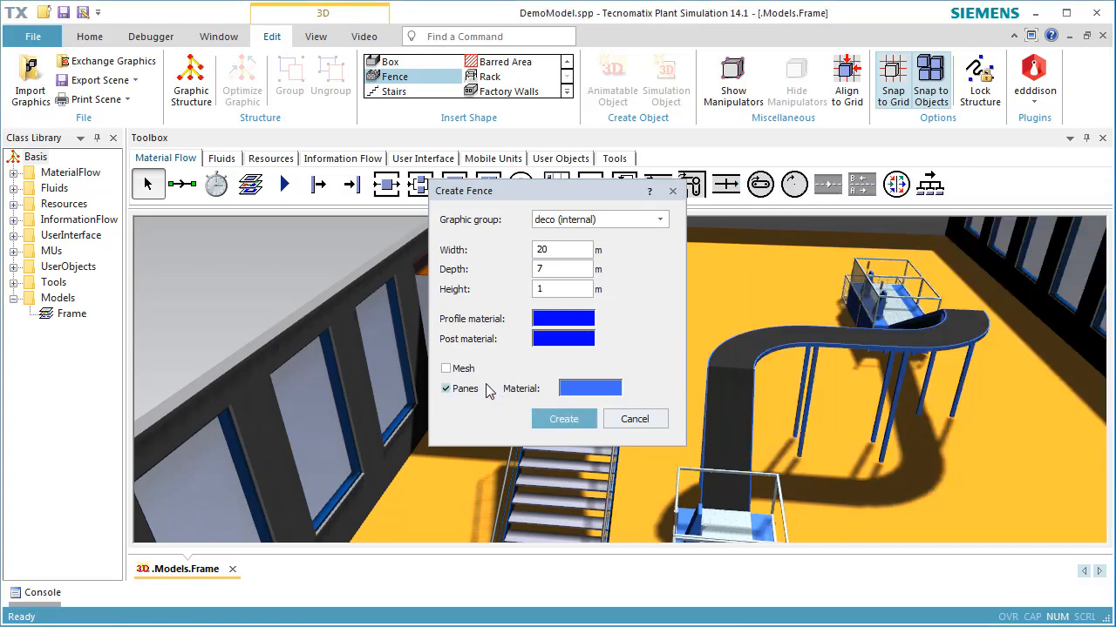
Step: Create the fence with mesh enabled and position it around the top of the raised brown platform
{"action": "left_click", "coordinate": [446, 369]}
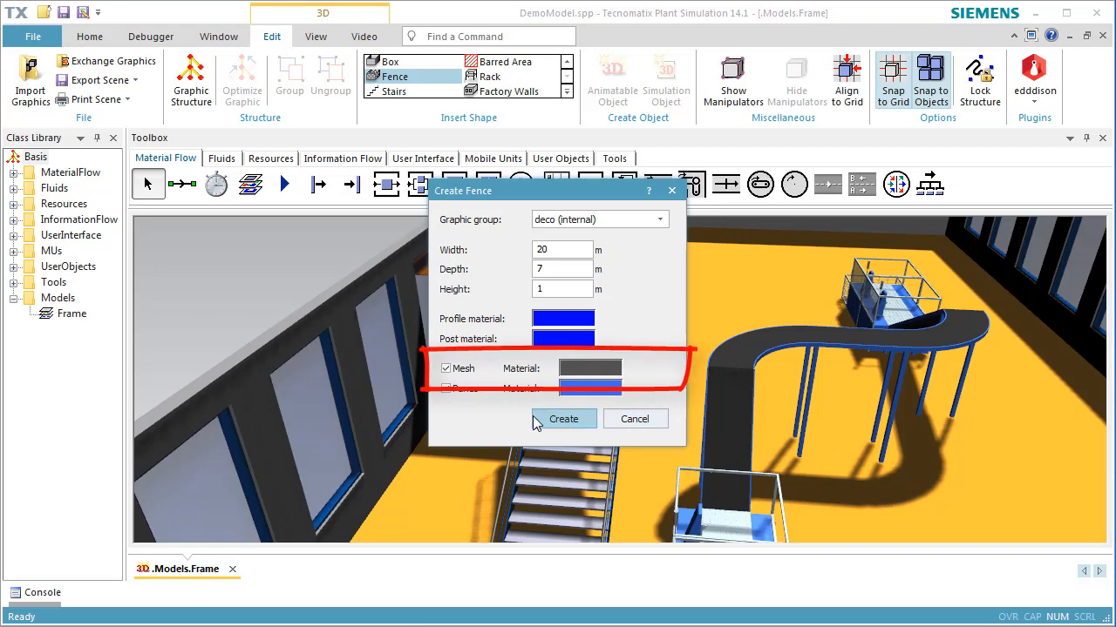
{"action": "left_click", "coordinate": [547, 419]}
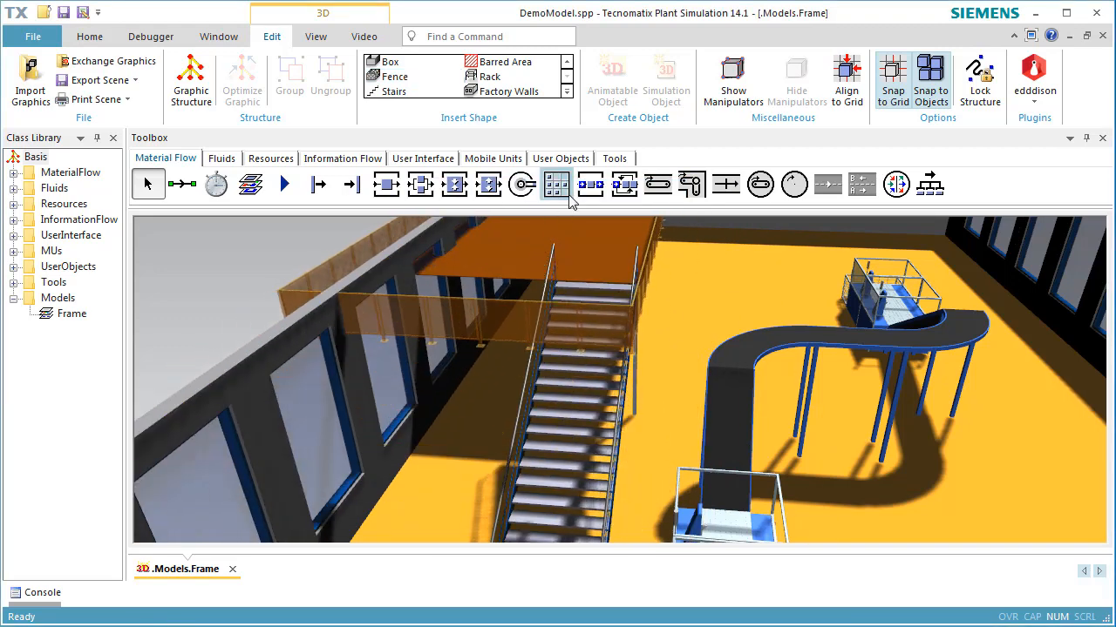
{"action": "left_click", "coordinate": [628, 232]}
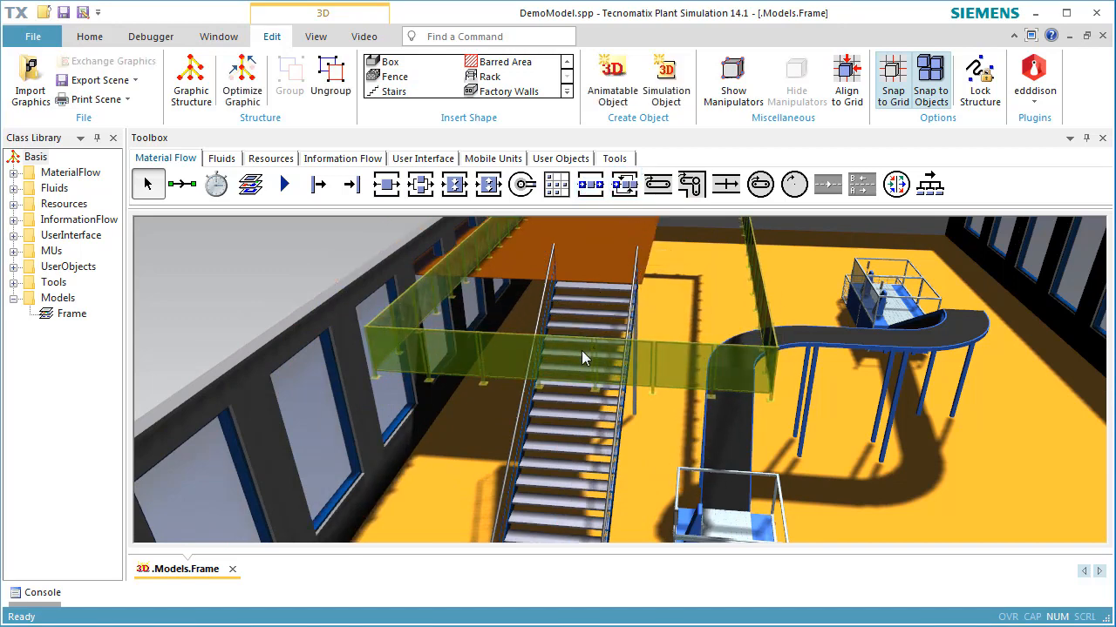
{"action": "left_click_drag", "start_coordinate": [582, 351], "coordinate": [512, 244]}
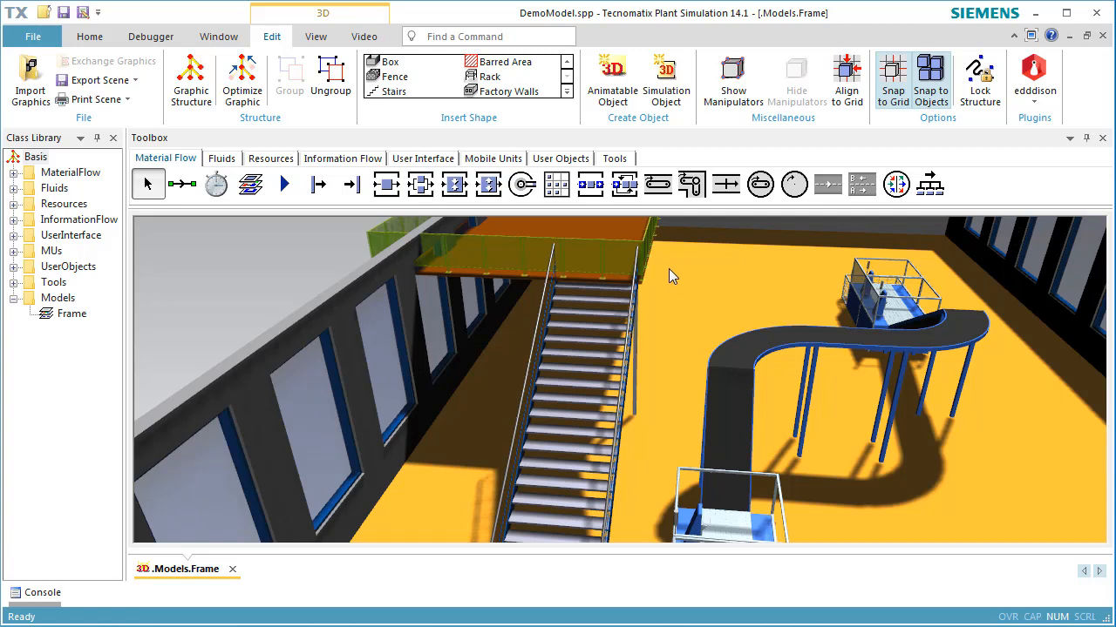
Step: Switch to the planning view and move the brown plate inward so that it lies within the factory walls
{"action": "left_click", "coordinate": [317, 36]}
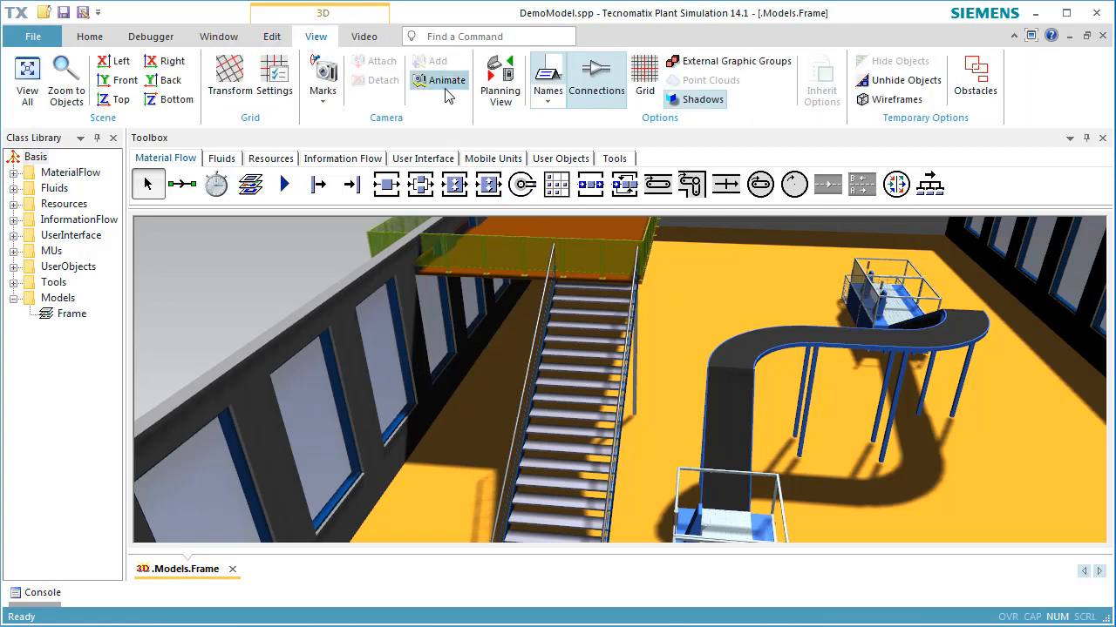
{"action": "left_click", "coordinate": [502, 87]}
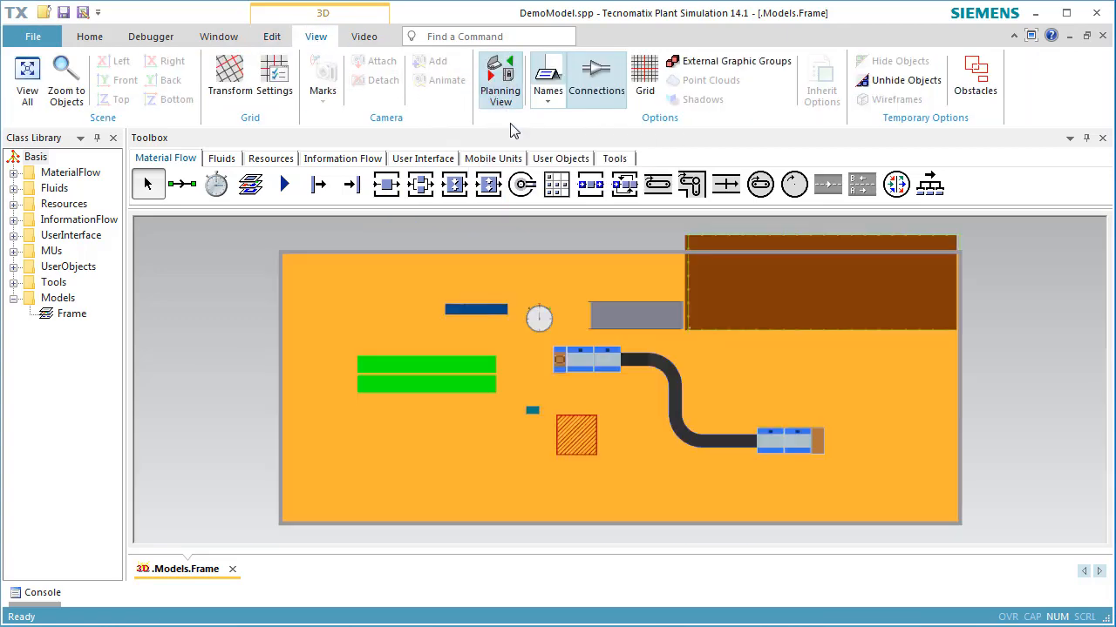
{"action": "left_click", "coordinate": [795, 291]}
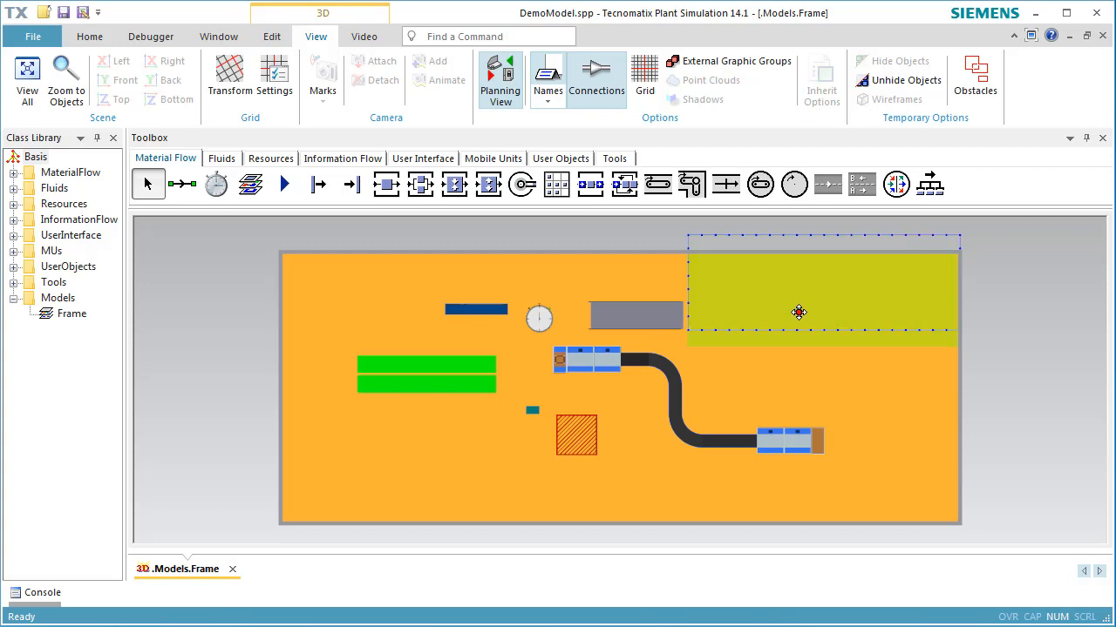
Step: Move the fence inside the factory walls so that its outline coincides with the edges of the brown platform
{"action": "left_click", "coordinate": [794, 242]}
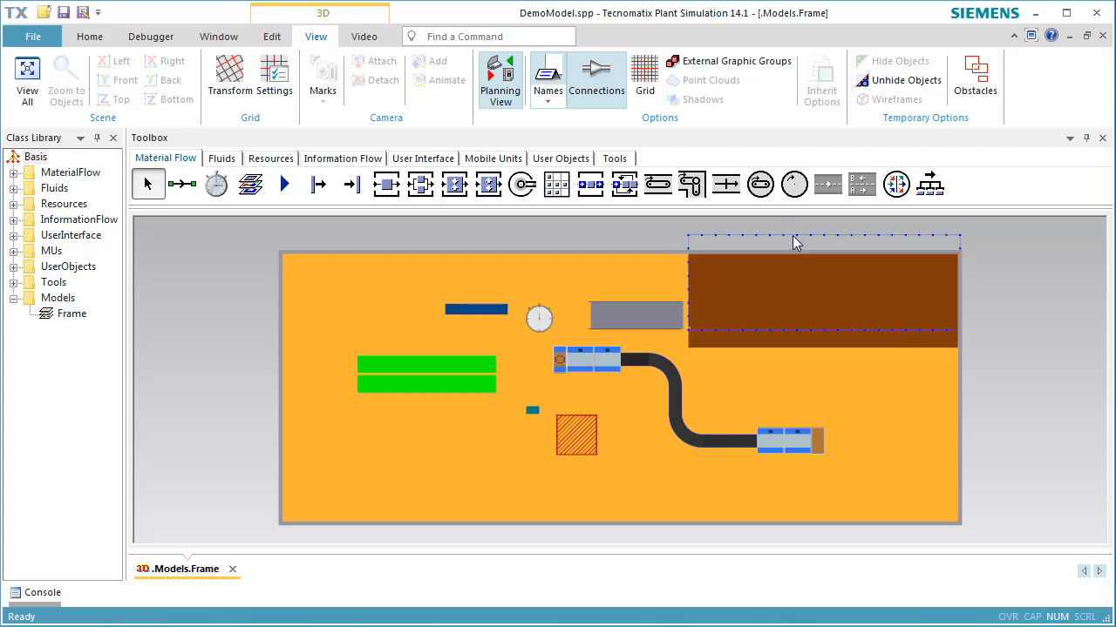
{"action": "scroll", "coordinate": [795, 242], "scroll_direction": "up", "scroll_amount": 2}
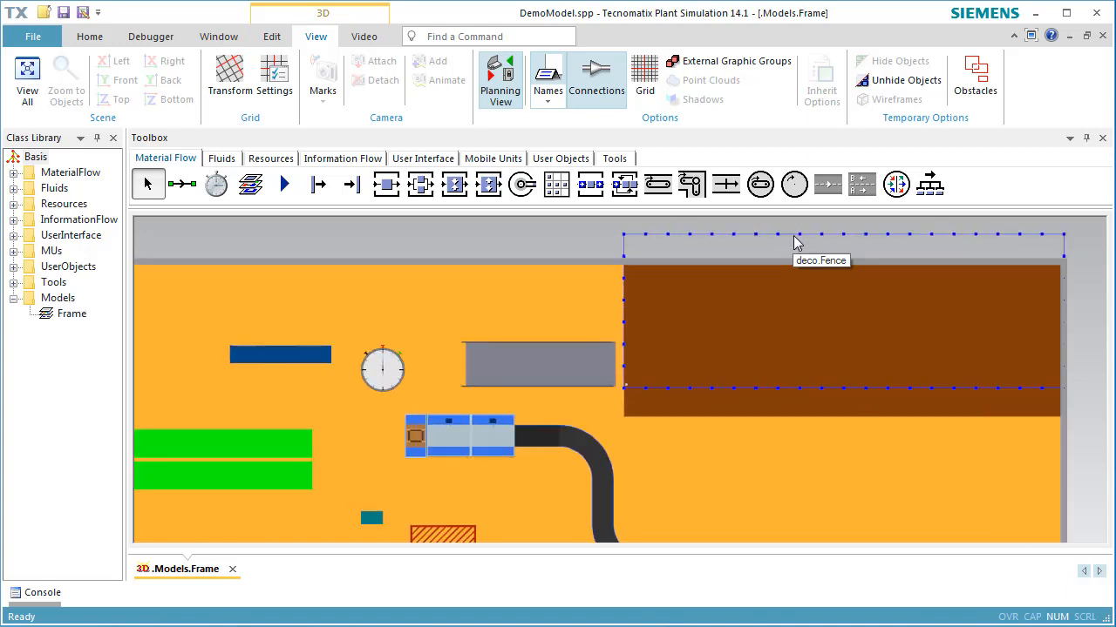
{"action": "scroll", "coordinate": [794, 235], "scroll_direction": "up", "scroll_amount": 1}
{"action": "left_click", "coordinate": [794, 236]}
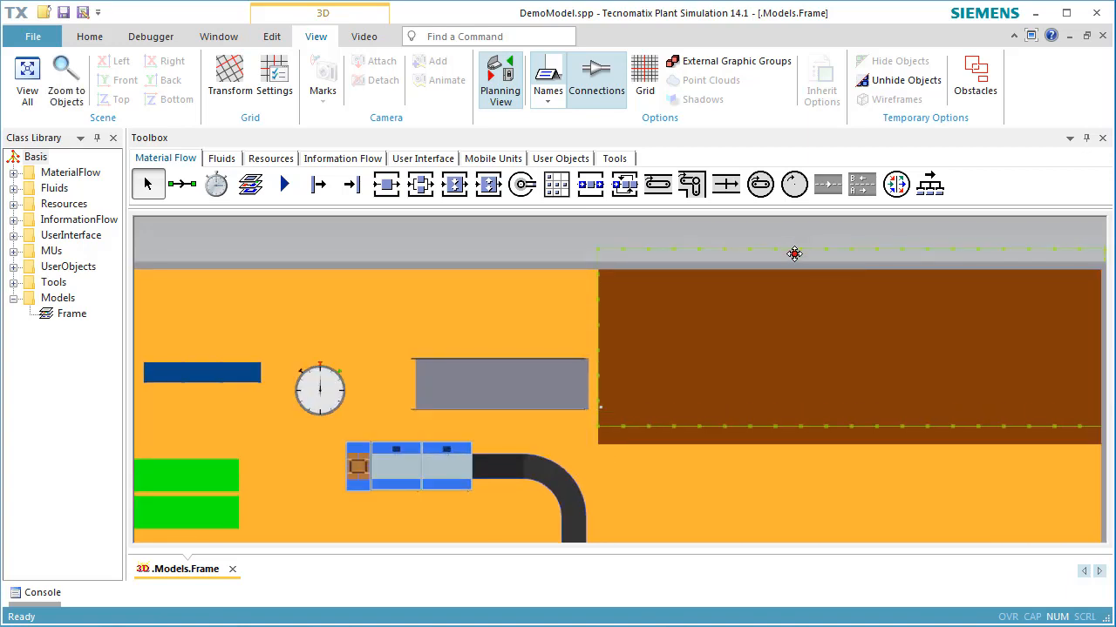
{"action": "left_click_drag", "start_coordinate": [794, 253], "coordinate": [794, 275]}
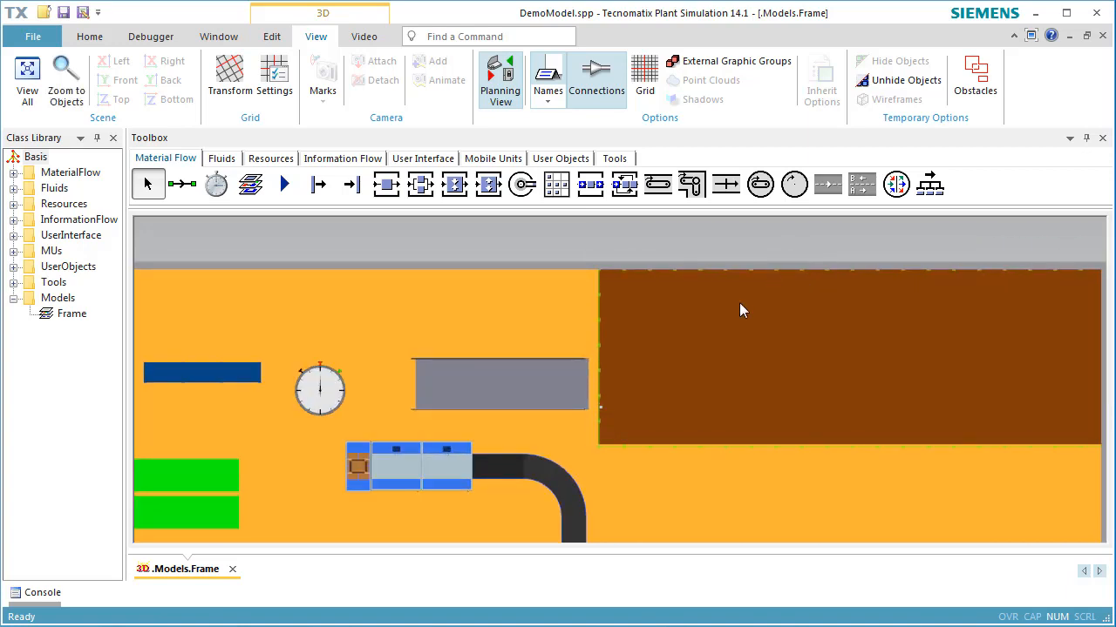
Step: Move the stairs against the short edge of the brown platform, near its front corner, and leave the planning view
{"action": "left_click", "coordinate": [531, 391]}
{"action": "left_click_drag", "start_coordinate": [530, 391], "coordinate": [545, 418]}
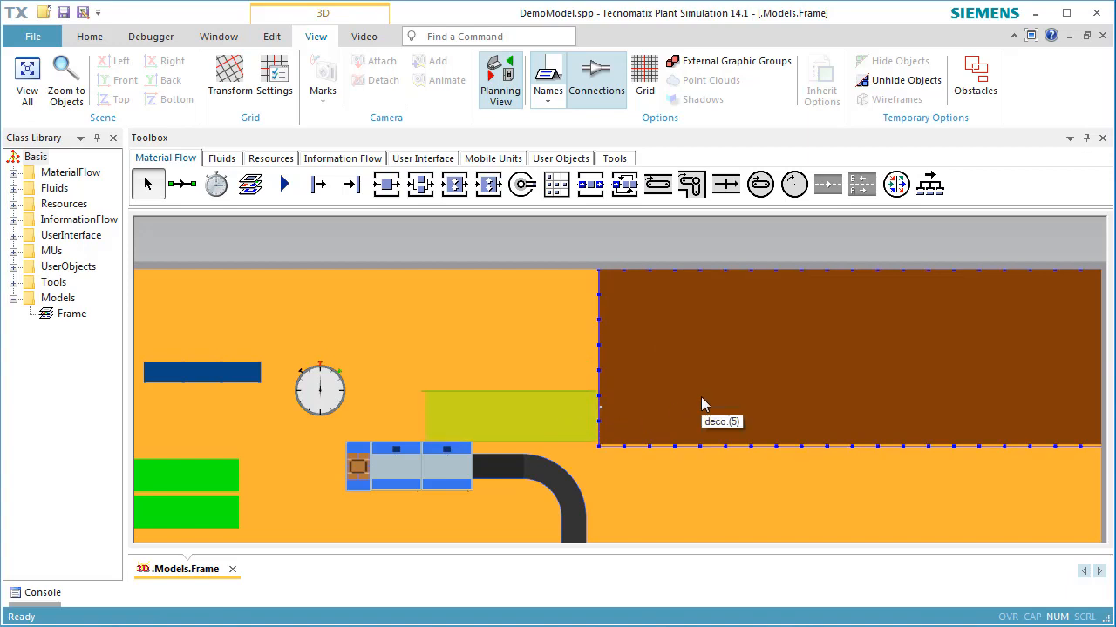
{"action": "left_click", "coordinate": [702, 399]}
{"action": "left_click", "coordinate": [737, 504]}
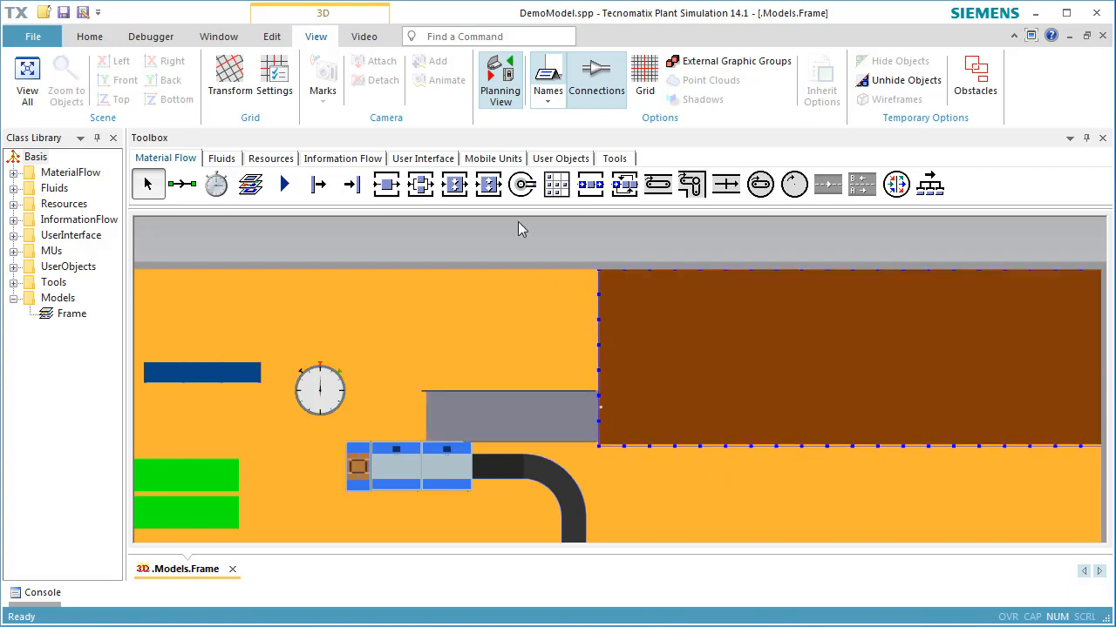
{"action": "left_click", "coordinate": [502, 113]}
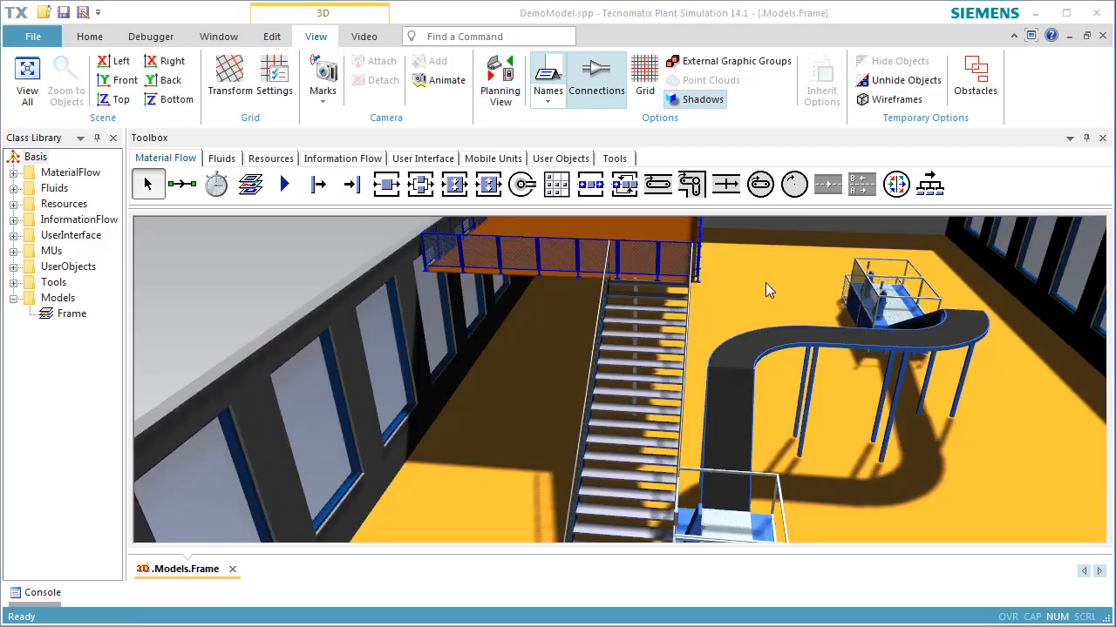
Step: Delete the fence side that runs along the long factory wall beside the brown platform
{"action": "left_click", "coordinate": [500, 298]}
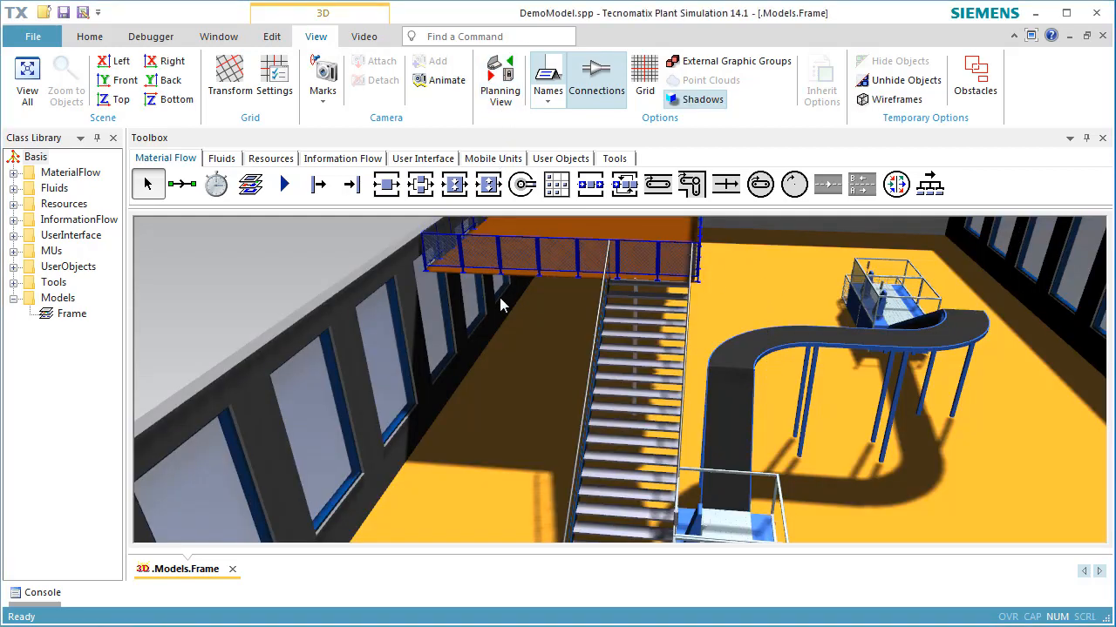
{"action": "scroll", "coordinate": [479, 265], "scroll_direction": "up", "scroll_amount": 4}
{"action": "right_click_drag", "start_coordinate": [496, 345], "coordinate": [460, 382]}
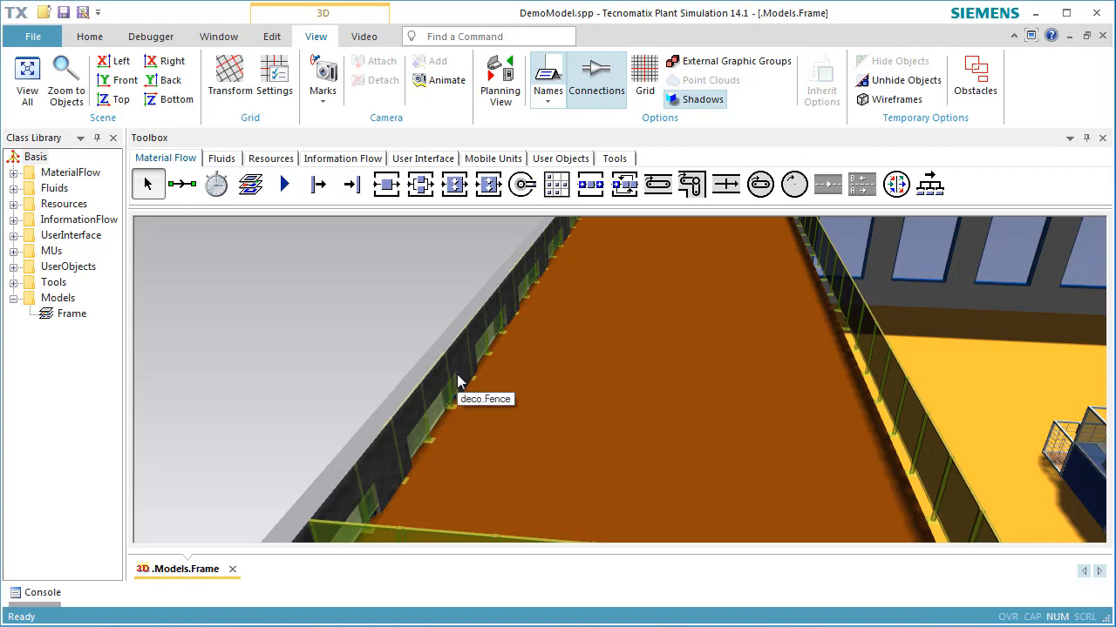
{"action": "left_click", "coordinate": [455, 384]}
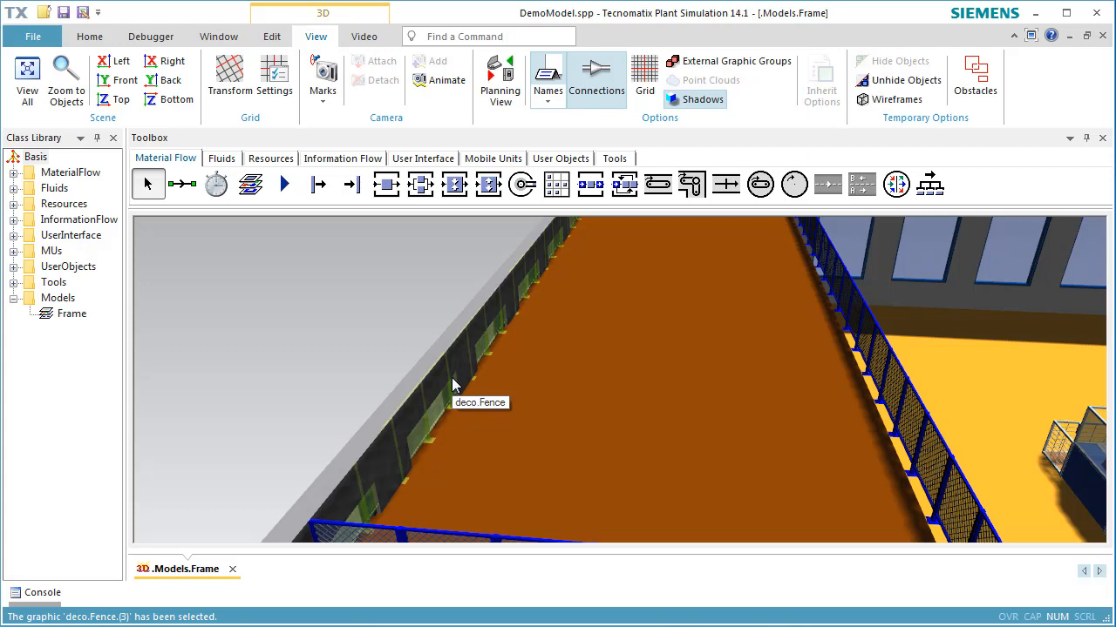
{"action": "key", "text": "Delete"}
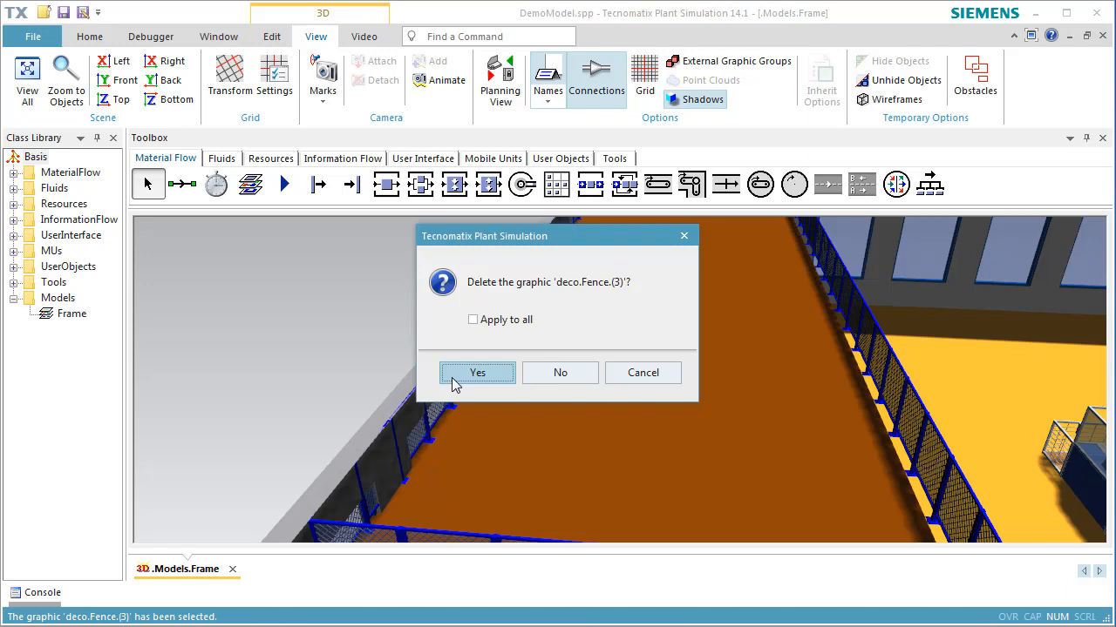
{"action": "left_click", "coordinate": [476, 373]}
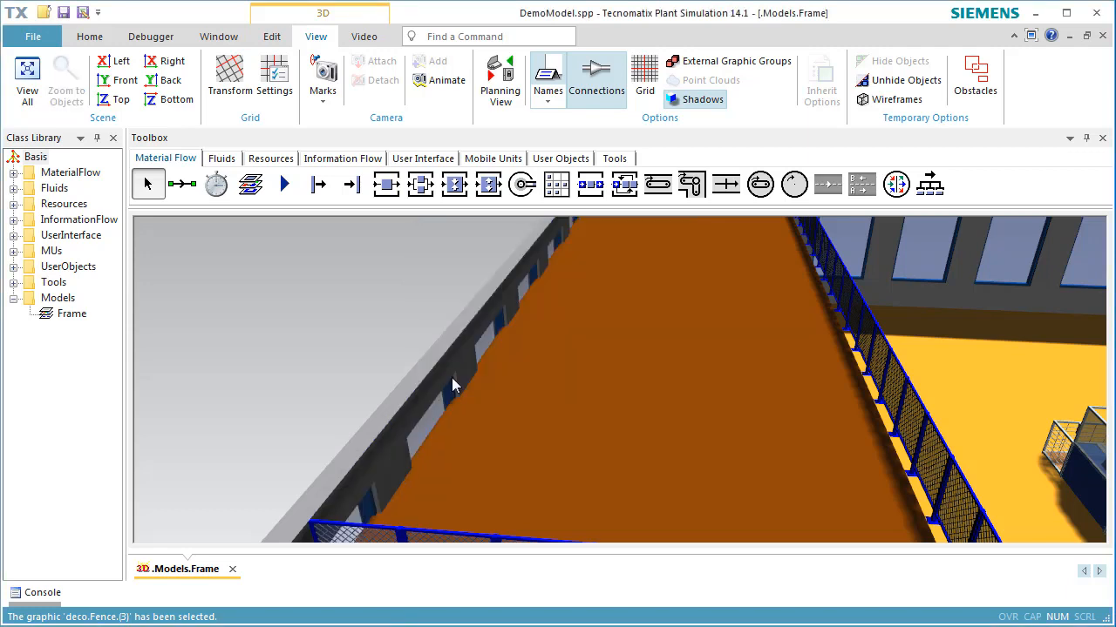
Step: Delete the fence side along the short factory wall at the far end of the brown platform
{"action": "scroll", "coordinate": [639, 294], "scroll_direction": "down", "scroll_amount": 5}
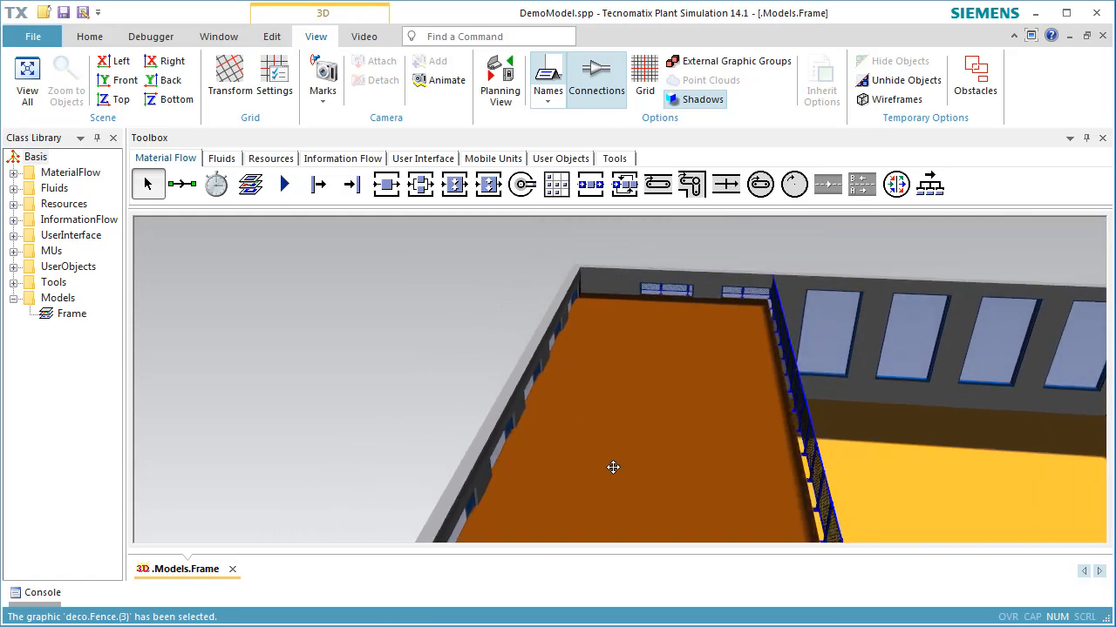
{"action": "scroll", "coordinate": [690, 296], "scroll_direction": "up", "scroll_amount": 3}
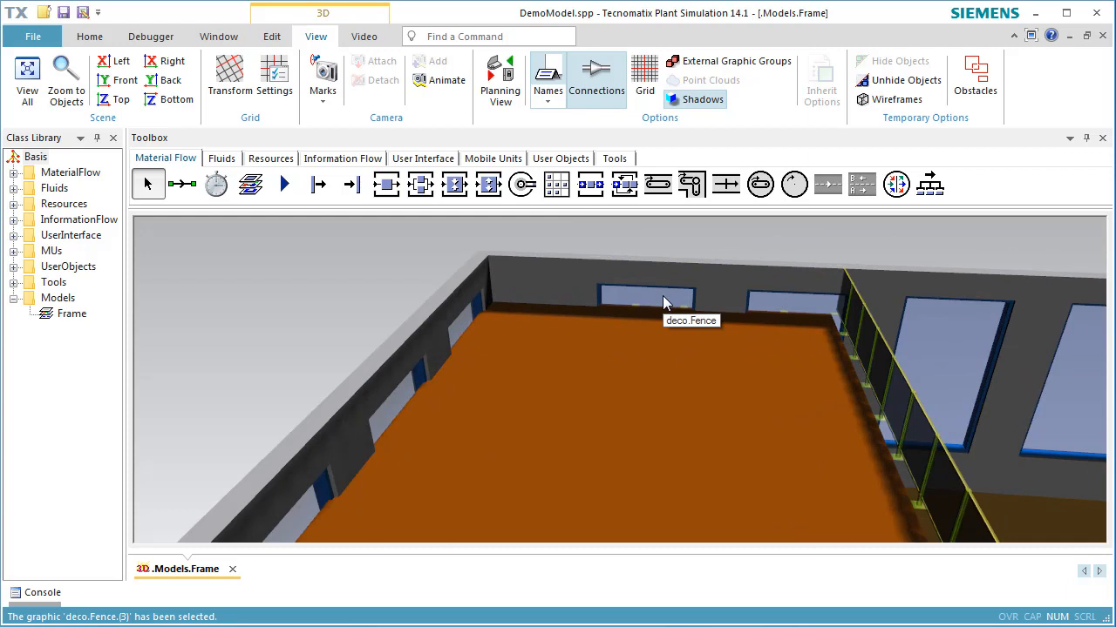
{"action": "left_click", "coordinate": [663, 302]}
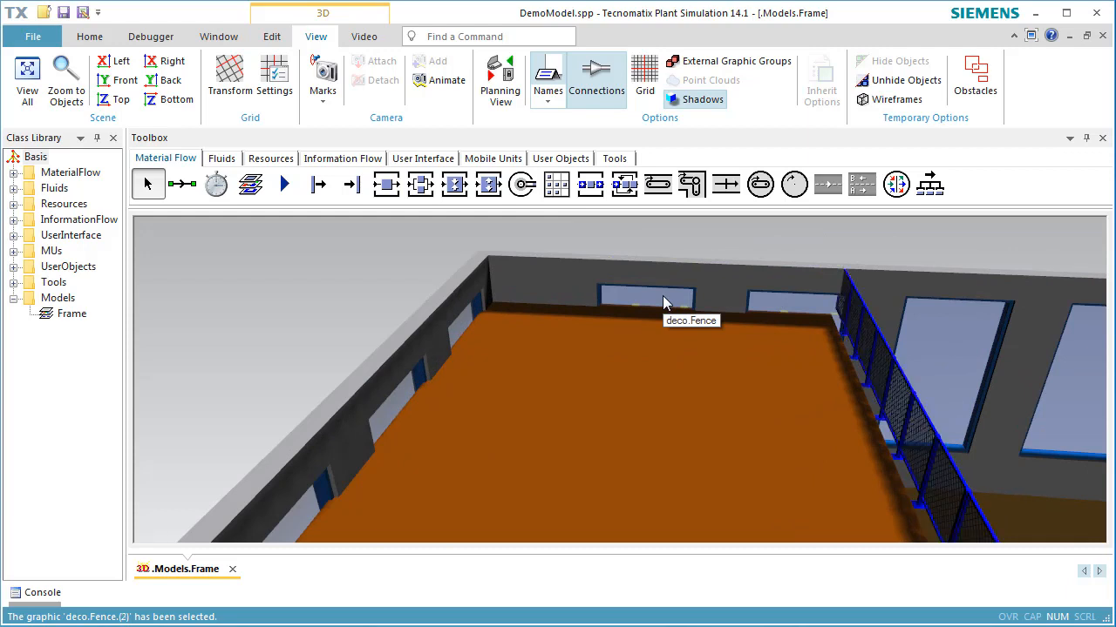
{"action": "key", "text": "Delete"}
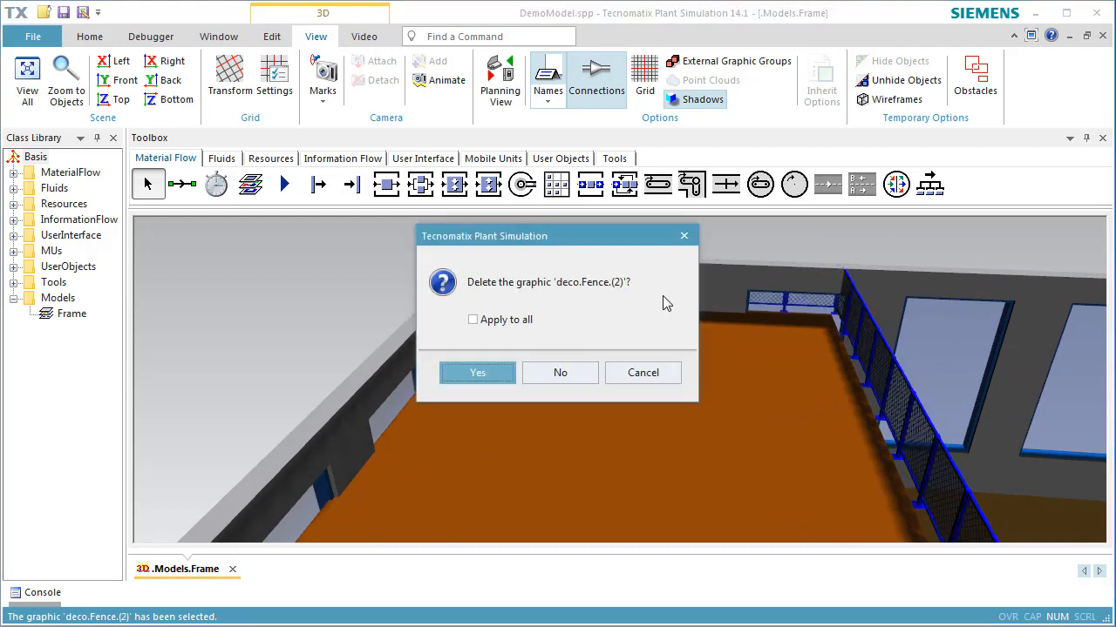
{"action": "key", "text": "Return"}
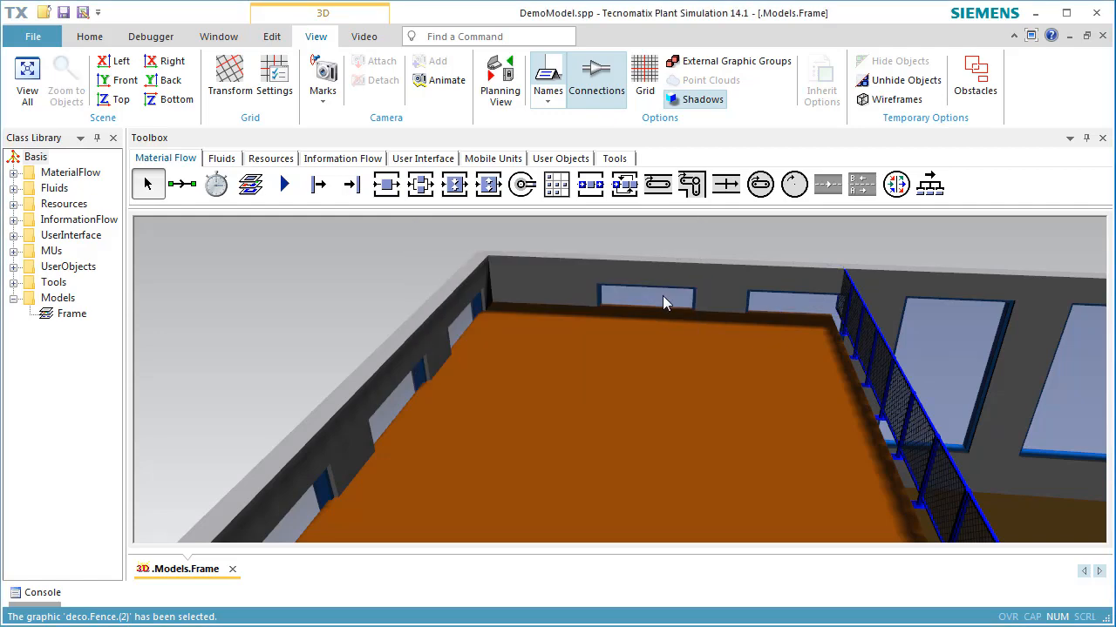
Step: Delete the single fence panel that blocks the middle of the passage at the top of the stairs
{"action": "scroll", "coordinate": [689, 384], "scroll_direction": "down", "scroll_amount": 1}
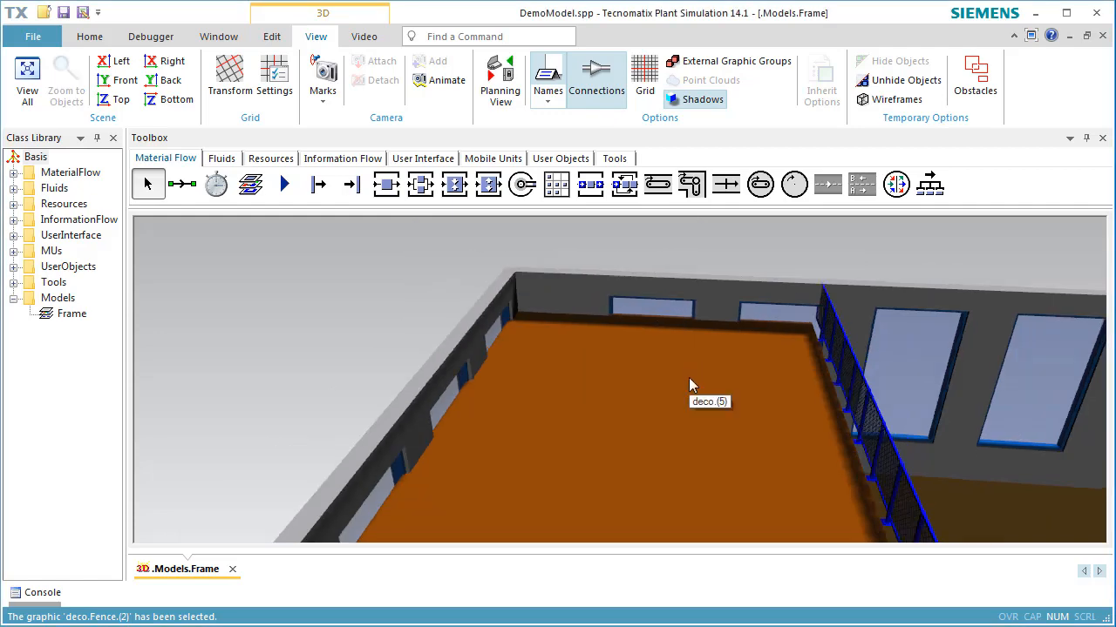
{"action": "scroll", "coordinate": [688, 377], "scroll_direction": "down", "scroll_amount": 3}
{"action": "right_click_drag", "start_coordinate": [690, 410], "coordinate": [604, 203]}
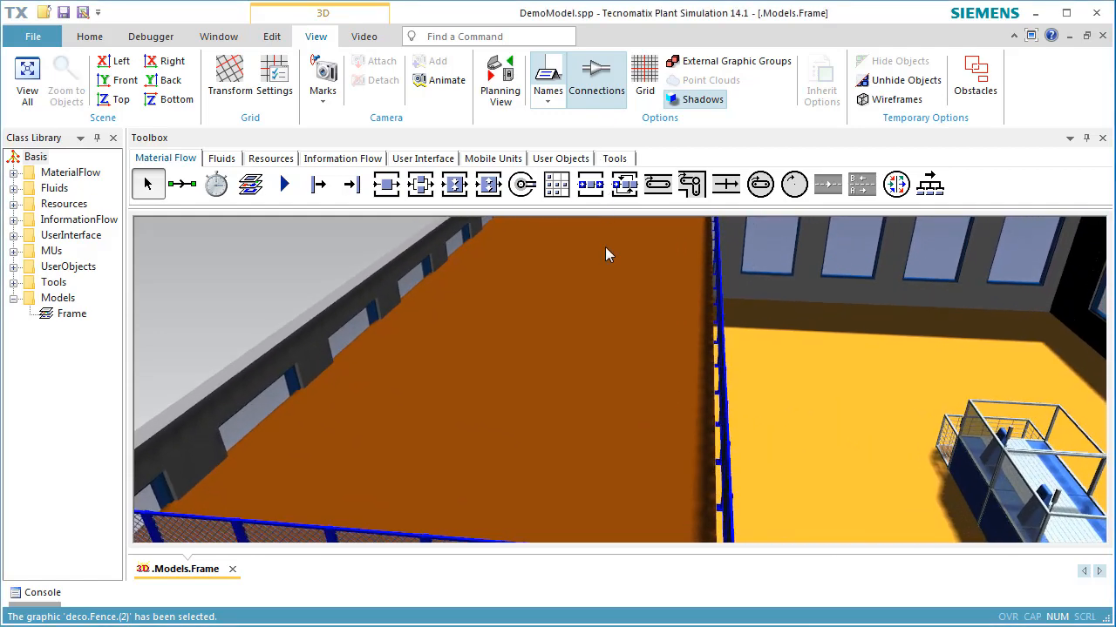
{"action": "scroll", "coordinate": [612, 312], "scroll_direction": "down", "scroll_amount": 4}
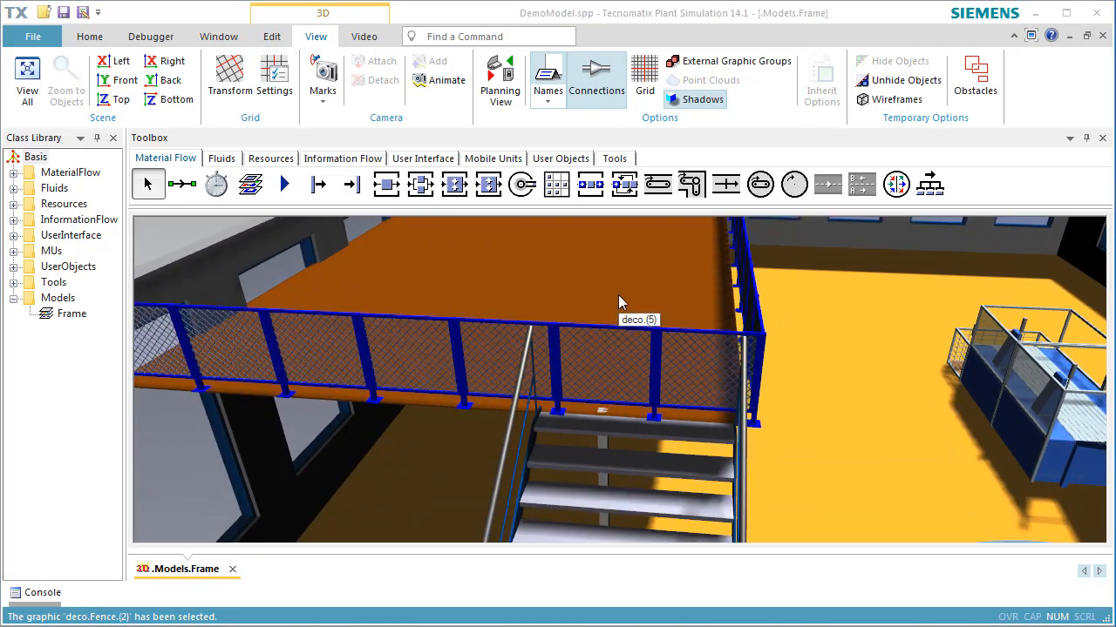
{"action": "left_click", "coordinate": [632, 364]}
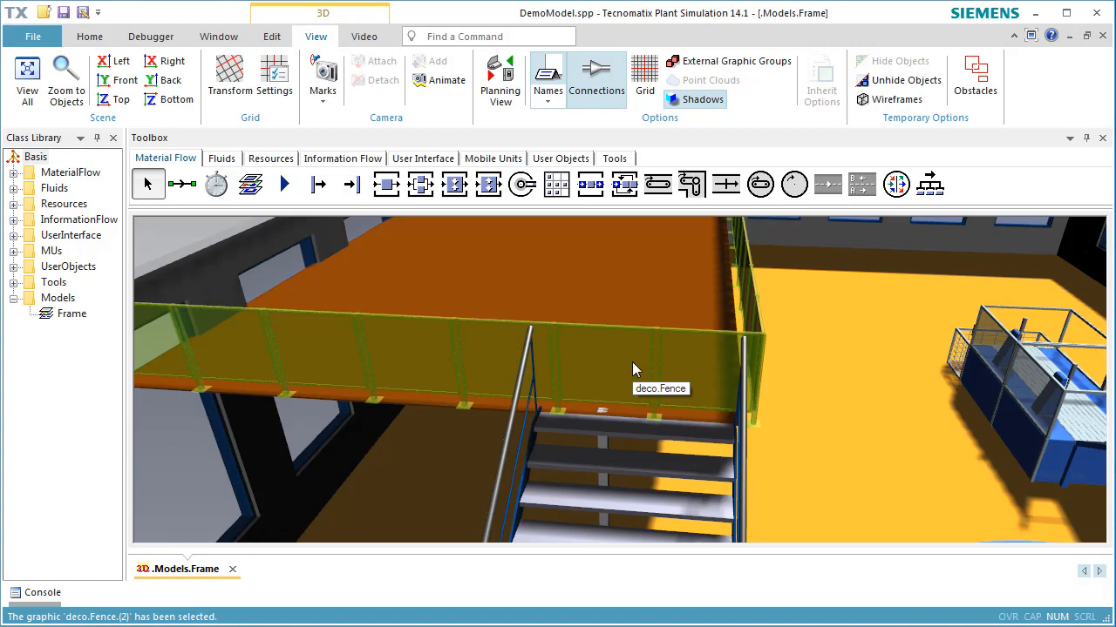
{"action": "left_click", "coordinate": [633, 365]}
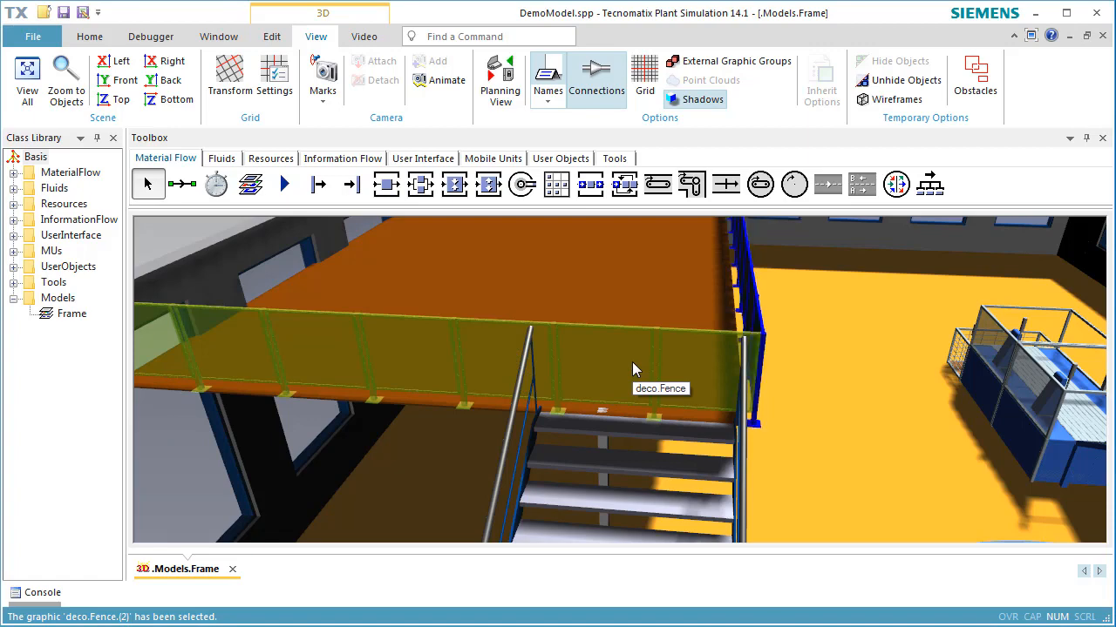
{"action": "key", "text": "Delete"}
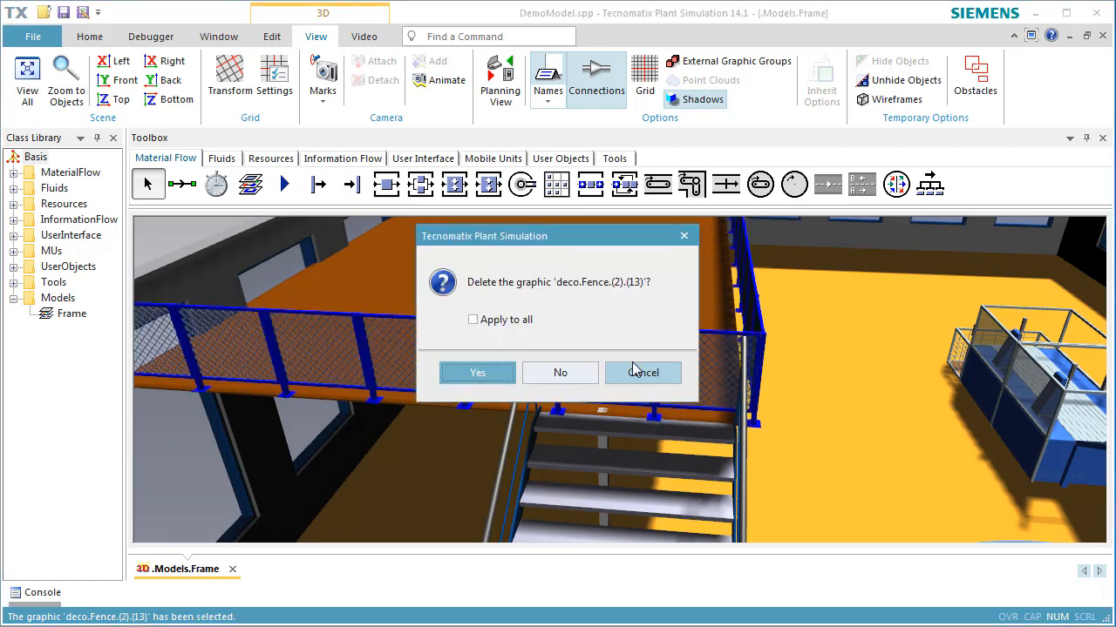
{"action": "key", "text": "Return"}
Step: Delete the remaining fence panel at the top of the stairs and the post left standing in the passage
{"action": "left_click", "coordinate": [692, 373]}
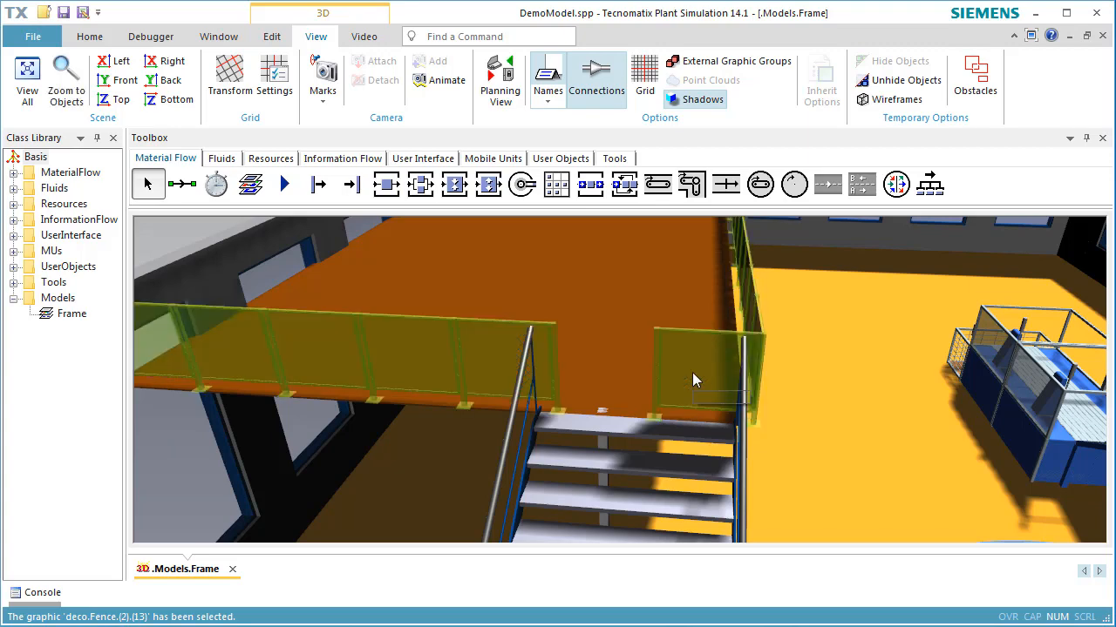
{"action": "left_click", "coordinate": [691, 373]}
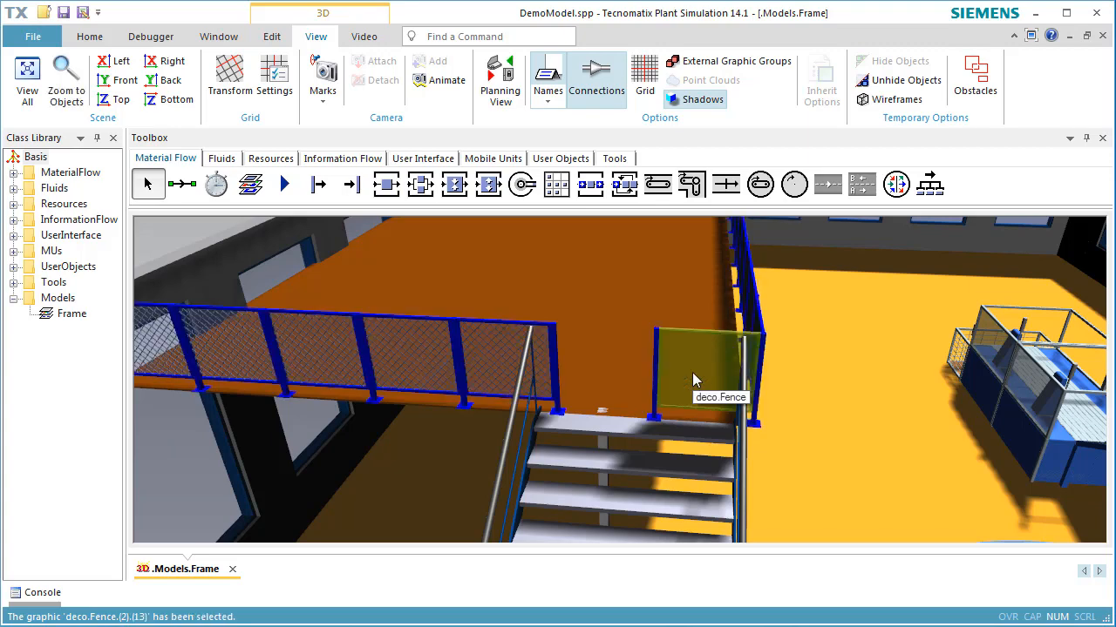
{"action": "key", "text": "Delete"}
{"action": "key", "text": "Return"}
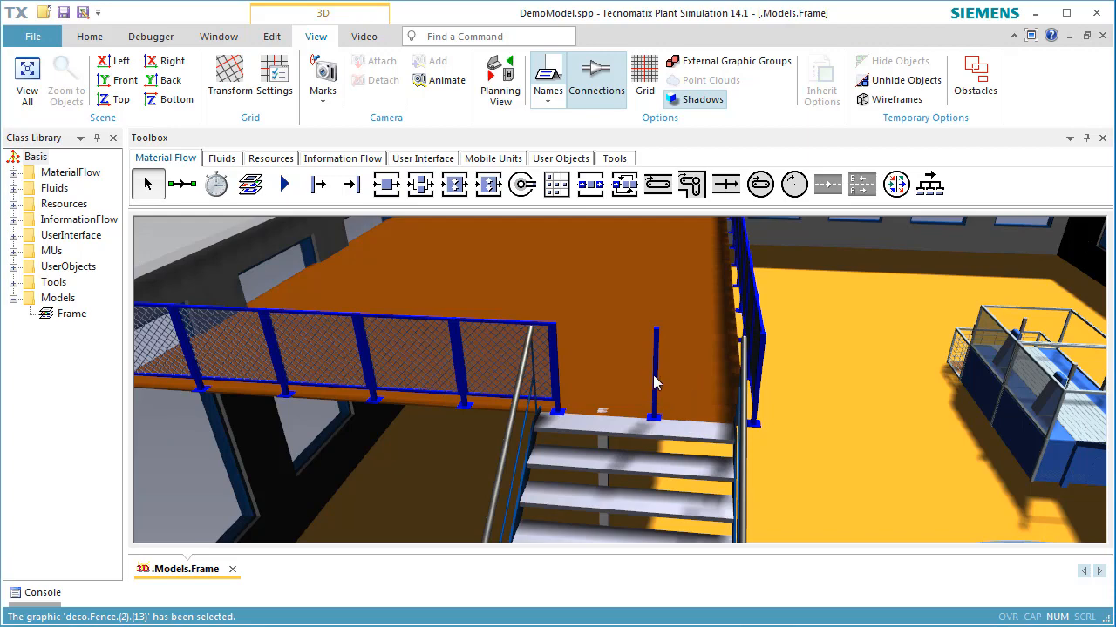
{"action": "left_click", "coordinate": [655, 384]}
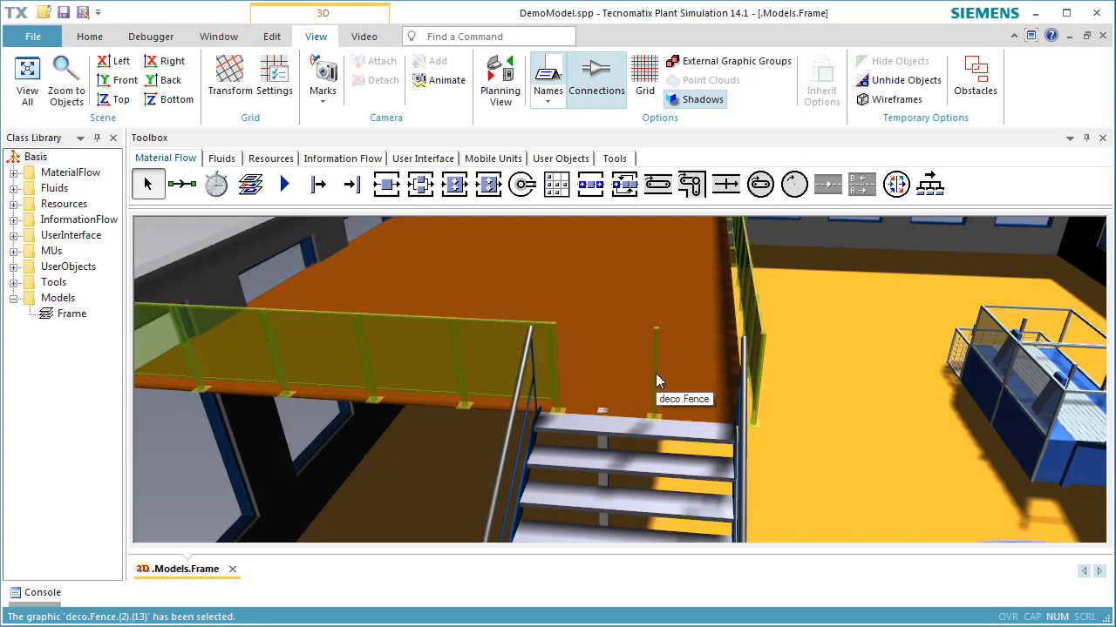
{"action": "left_click", "coordinate": [656, 373]}
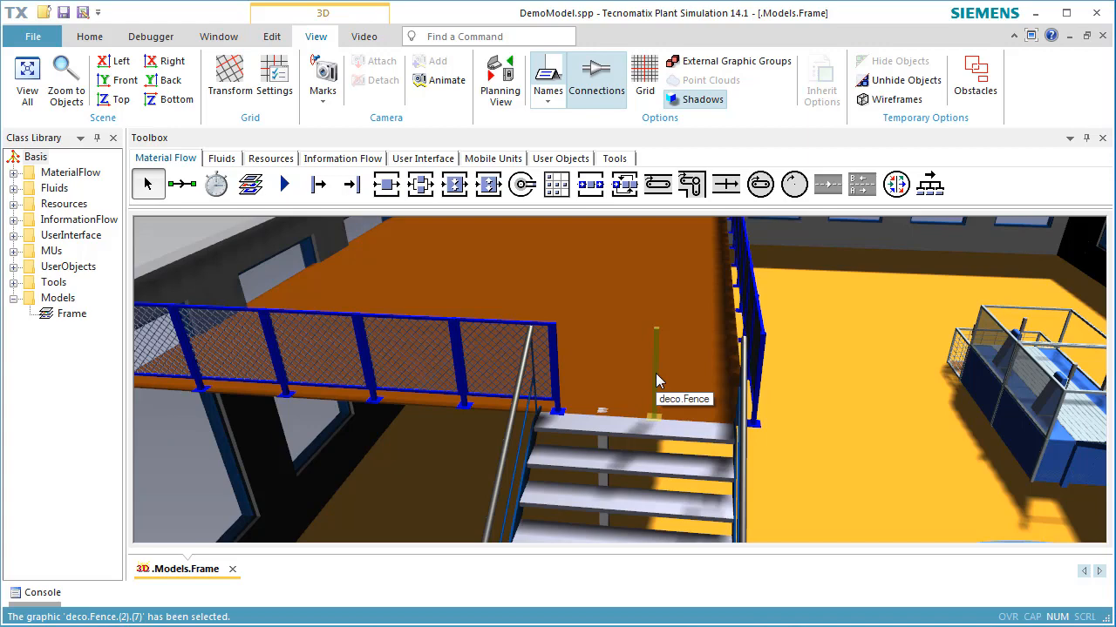
{"action": "key", "text": "Delete"}
{"action": "key", "text": "Return"}
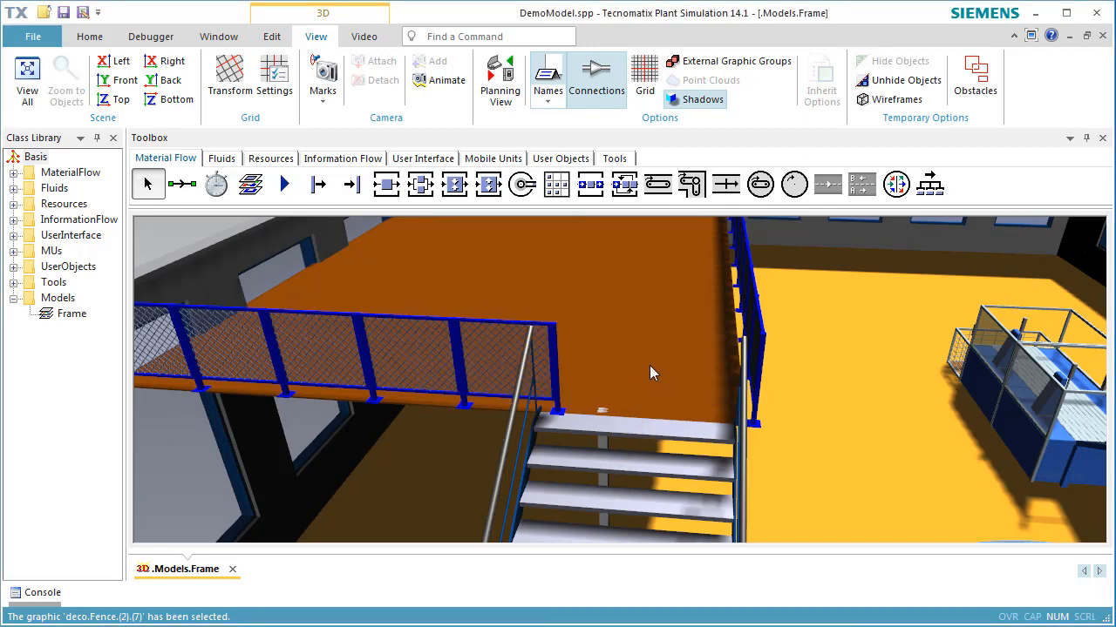
Step: Shift the stairs and the fence slightly so that the stair handrails line up with the opening in the fence
{"action": "left_click", "coordinate": [655, 427]}
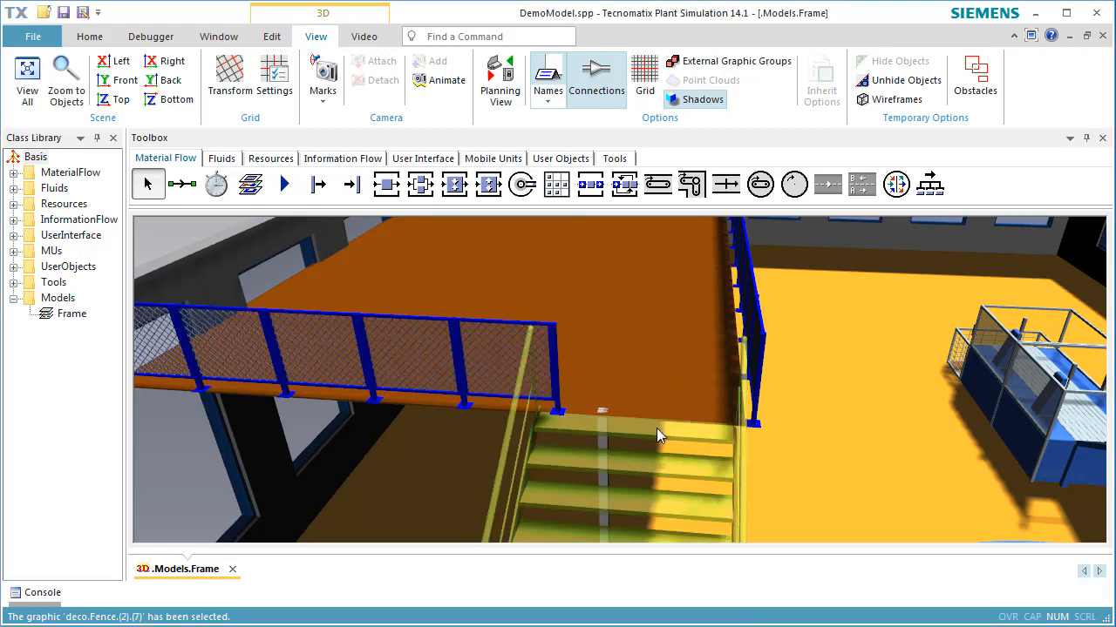
{"action": "left_click_drag", "start_coordinate": [656, 428], "coordinate": [677, 425]}
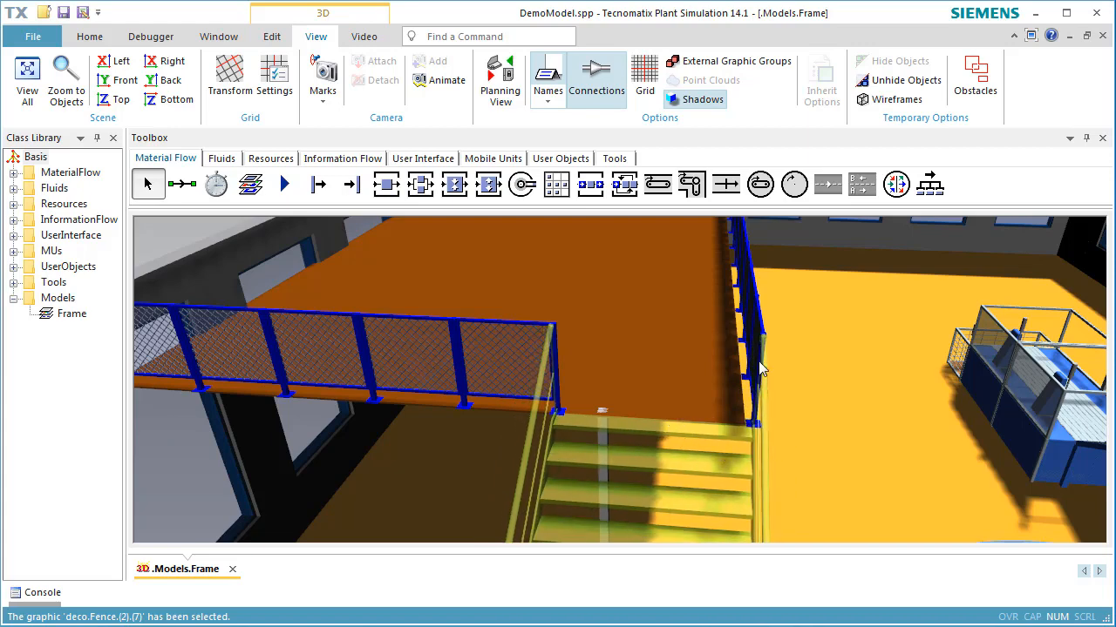
{"action": "left_click", "coordinate": [759, 319]}
{"action": "left_click_drag", "start_coordinate": [757, 319], "coordinate": [747, 319]}
{"action": "left_click", "coordinate": [852, 374]}
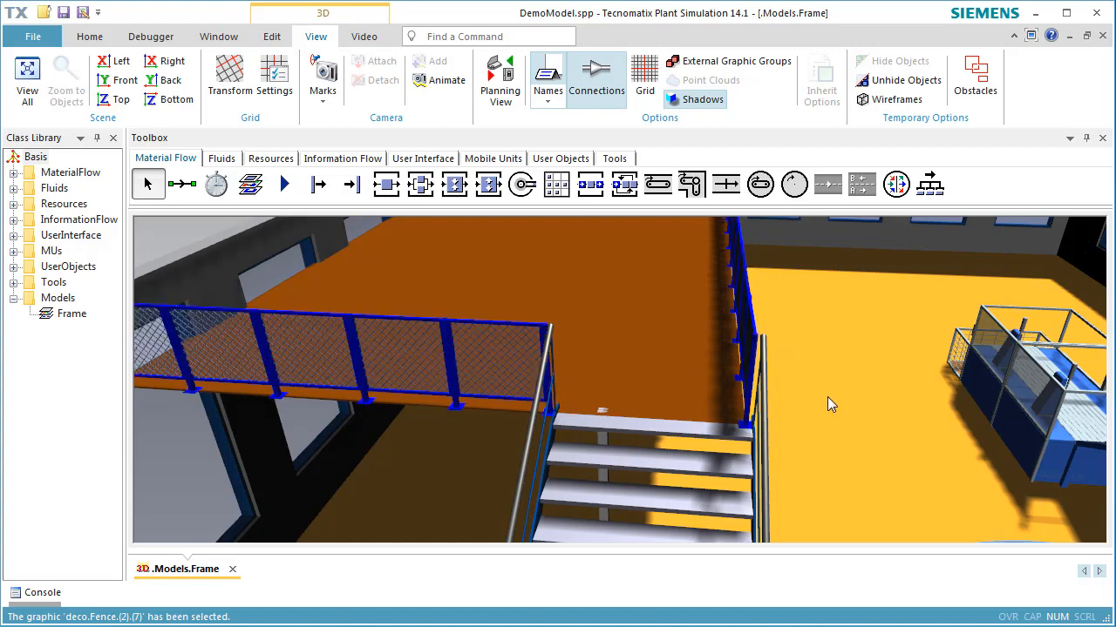
{"action": "left_click", "coordinate": [739, 502]}
{"action": "left_click_drag", "start_coordinate": [737, 497], "coordinate": [730, 492]}
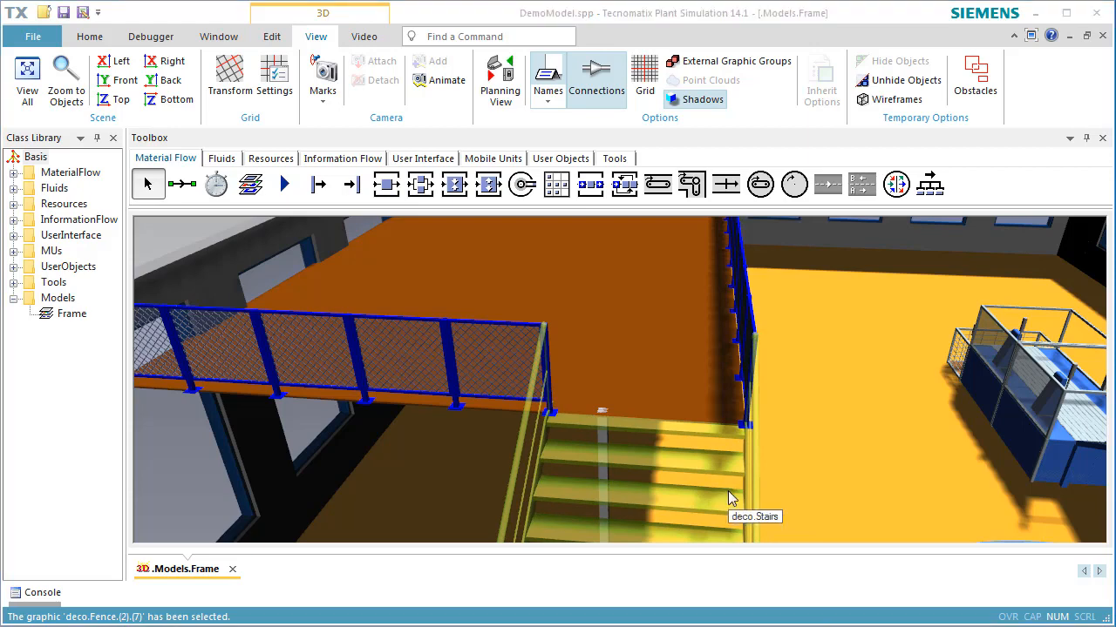
Step: Examine the finished decoration of the whole factory hall from an overview
{"action": "left_click", "coordinate": [869, 515]}
{"action": "left_click_drag", "start_coordinate": [869, 512], "coordinate": [703, 441]}
{"action": "scroll", "coordinate": [705, 523], "scroll_direction": "down", "scroll_amount": 5}
{"action": "scroll", "coordinate": [703, 441], "scroll_direction": "down", "scroll_amount": 6}
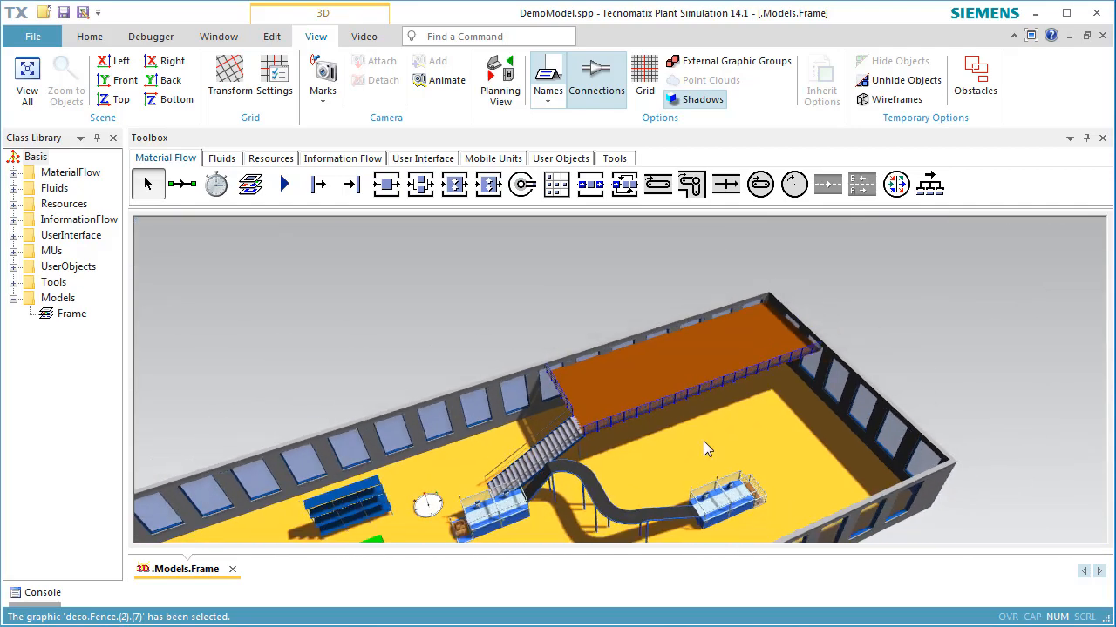
{"action": "left_click_drag", "start_coordinate": [775, 478], "coordinate": [734, 468]}
{"action": "right_click_drag", "start_coordinate": [738, 474], "coordinate": [867, 376]}
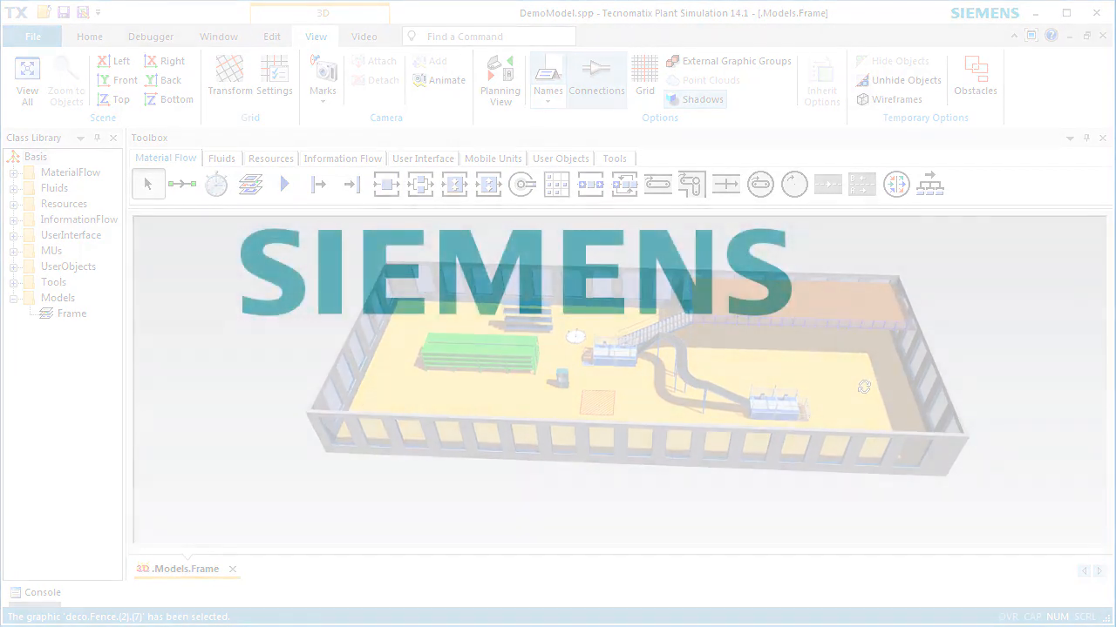